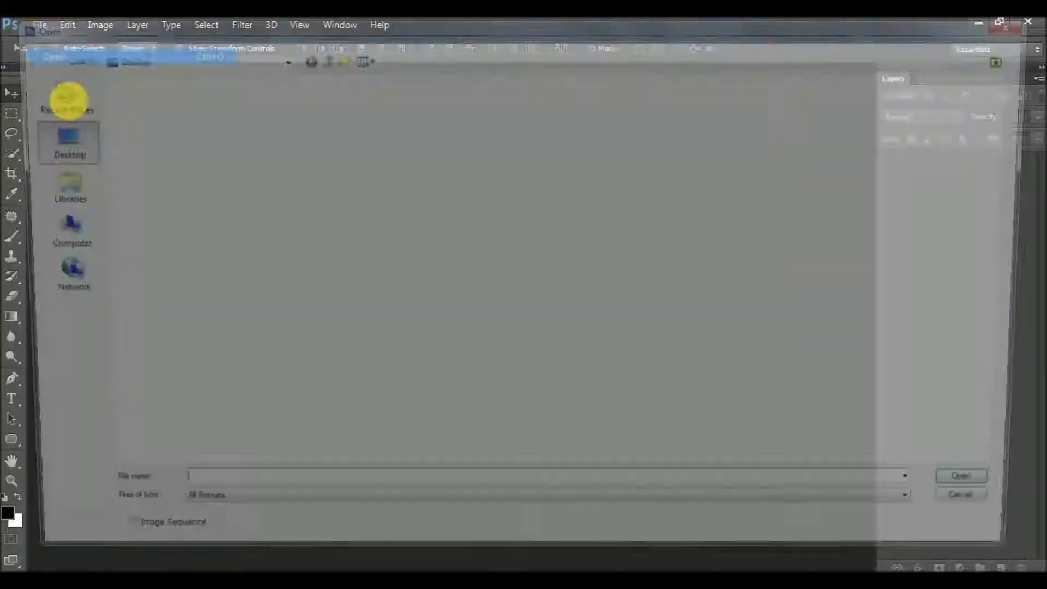
# Open the iPhone-on-table photo and bring up Levels to raise the black input to 14
pyautogui.click(506, 406)
pyautogui.doubleClick(506, 406)
pyautogui.click(97, 25)
pyautogui.click(293, 89)
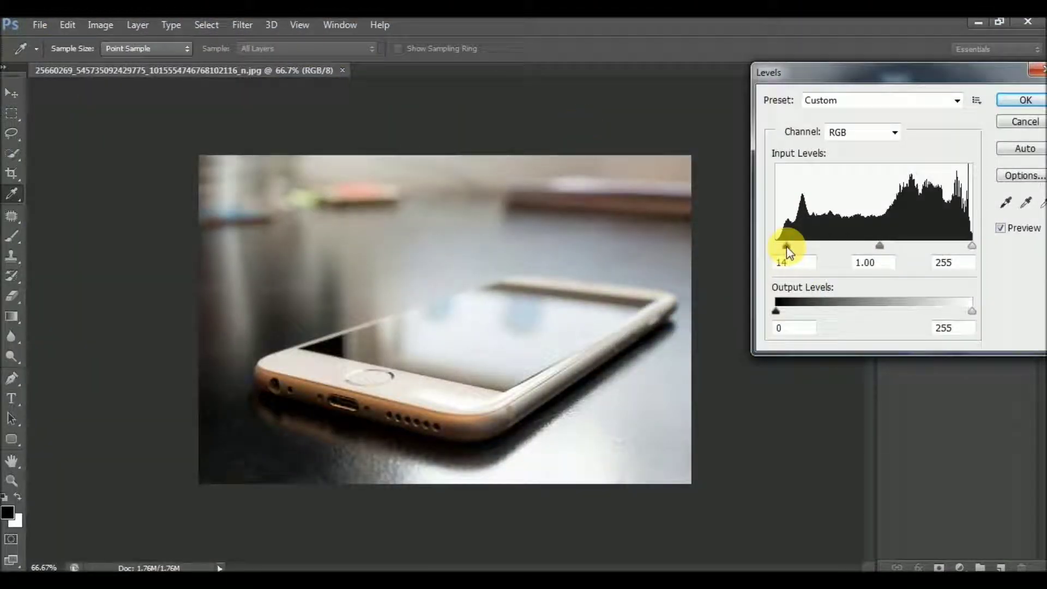
# Apply the Levels change and open the gettyimages explosion photo
pyautogui.press('Return')
pyautogui.click(40, 25)
pyautogui.click(57, 56)
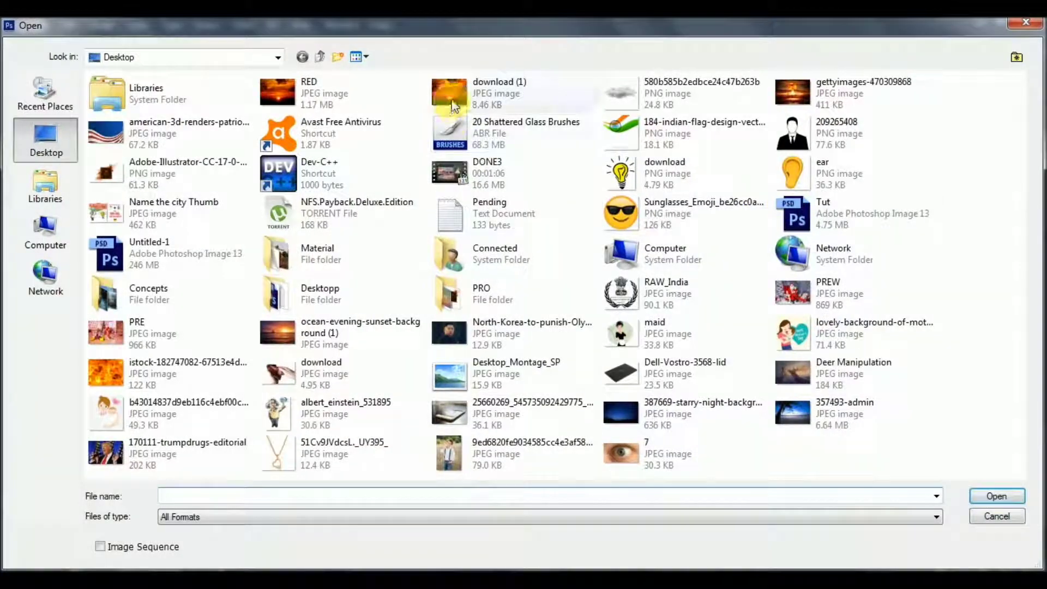
pyautogui.click(861, 93)
pyautogui.press('Return')
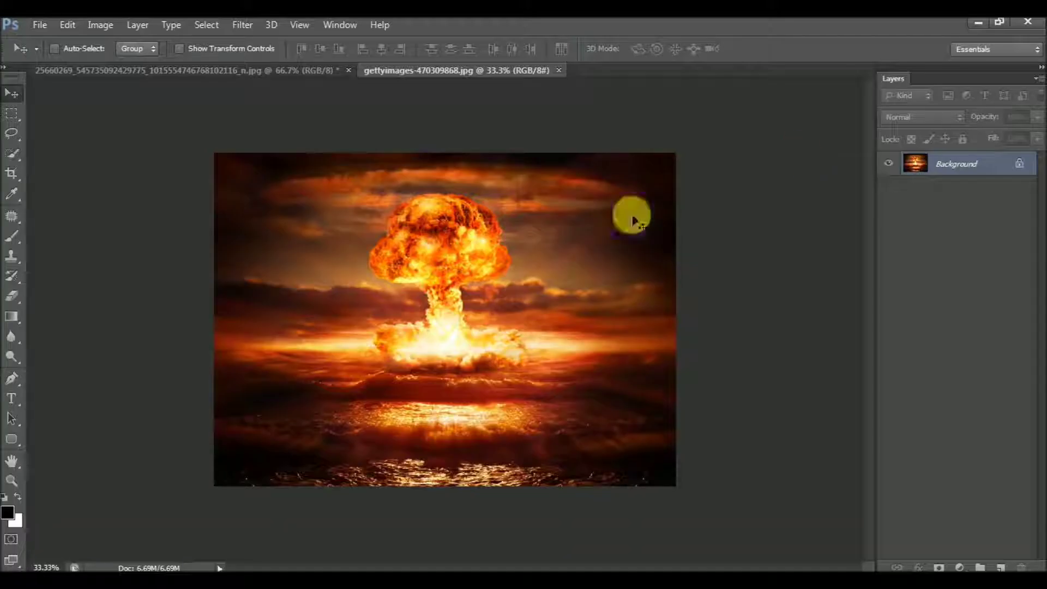
# Copy the explosion's lower fiery strip into the phone photo, scaled down over the phone
pyautogui.click(11, 114)
pyautogui.moveTo(201, 363); pyautogui.dragTo(812, 541)
pyautogui.moveTo(446, 419)
pyautogui.mouseDown()
pyautogui.moveTo(445, 428)
pyautogui.moveTo(400, 318)
pyautogui.mouseUp()
pyautogui.press('v')
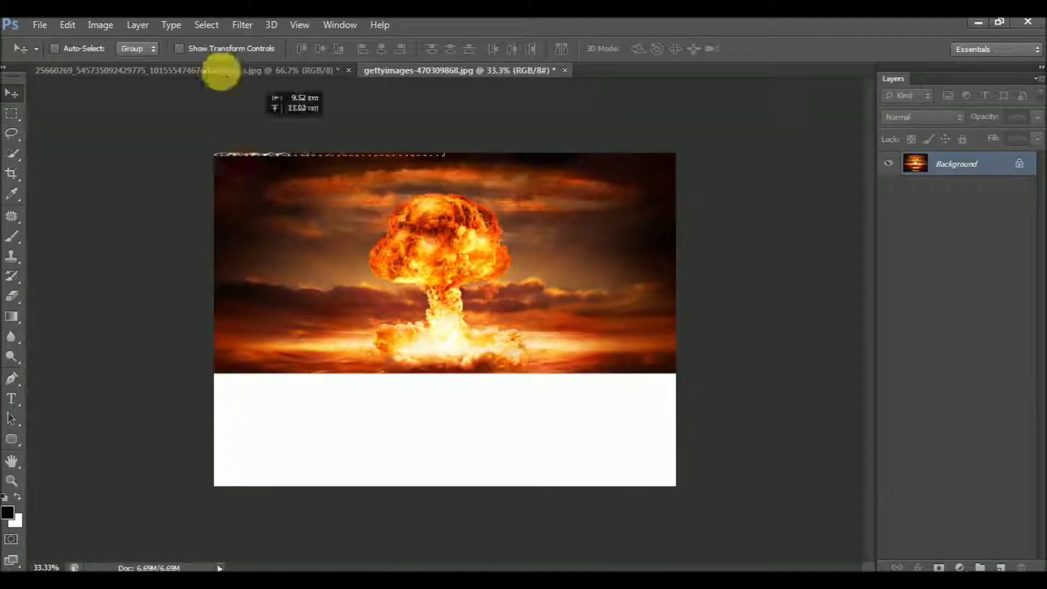
pyautogui.hotkey('ctrl', 't')
pyautogui.moveTo(45, 240)
pyautogui.mouseDown()
pyautogui.moveTo(173, 259)
pyautogui.moveTo(432, 343)
pyautogui.moveTo(462, 327)
pyautogui.mouseUp()
pyautogui.moveTo(584, 362); pyautogui.dragTo(382, 318)
pyautogui.press('Return')
# Distort the strip's corners so it fits the phone screen's perspective
pyautogui.hotkey('ctrl', 't')
pyautogui.moveTo(603, 283)
pyautogui.mouseDown()
pyautogui.moveTo(485, 293)
pyautogui.moveTo(503, 279)
pyautogui.mouseUp()
pyautogui.moveTo(601, 364); pyautogui.dragTo(654, 299)
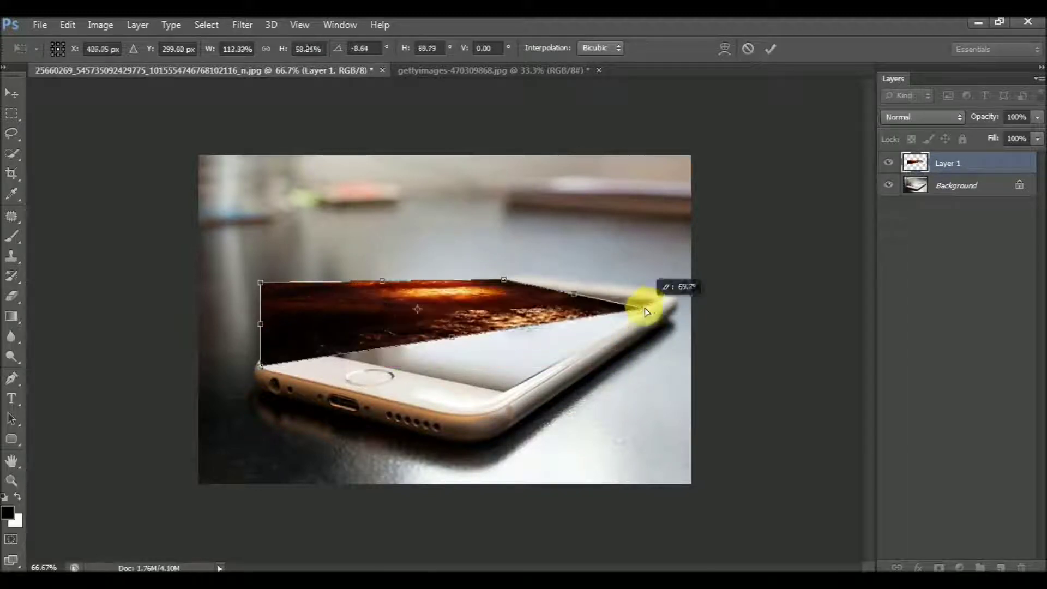
pyautogui.moveTo(260, 366); pyautogui.dragTo(499, 391)
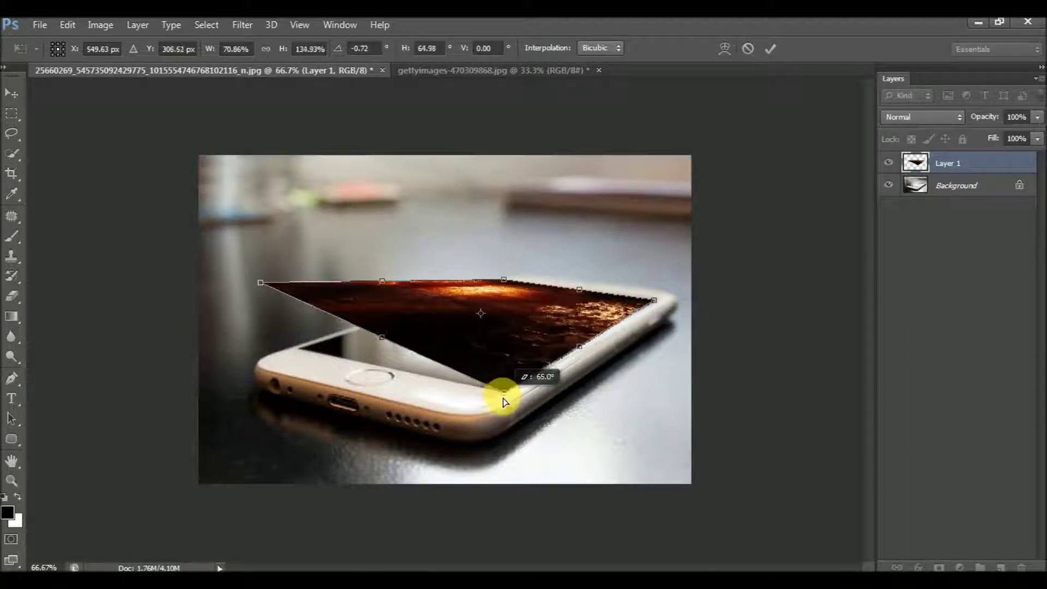
pyautogui.moveTo(261, 283); pyautogui.dragTo(303, 355)
pyautogui.press('Return')
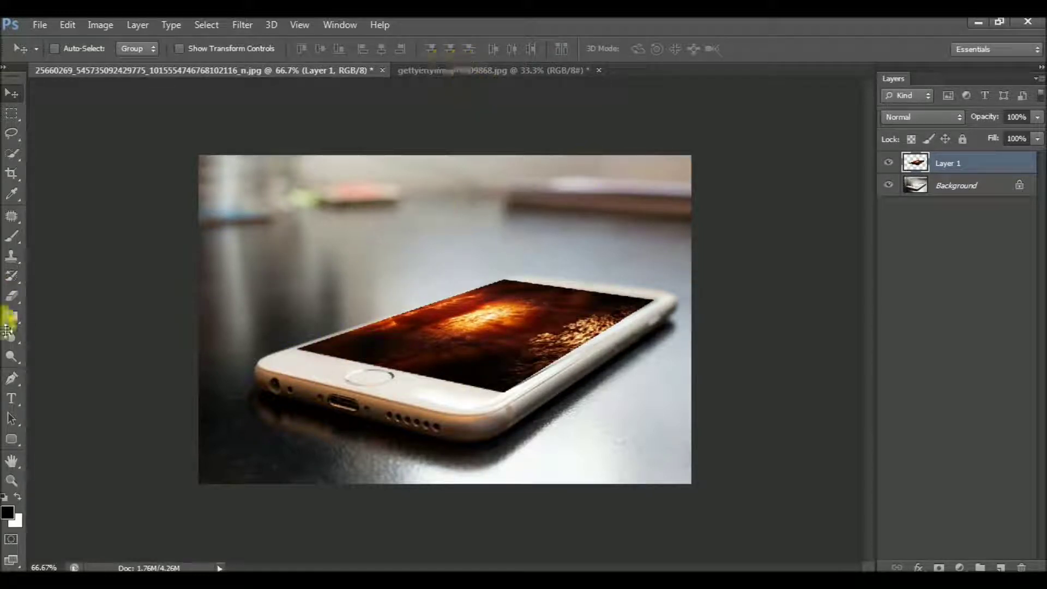
# Blur the screen image's edges where they meet the phone
pyautogui.click(11, 337)
pyautogui.click(296, 342)
pyautogui.moveTo(296, 342); pyautogui.dragTo(358, 321)
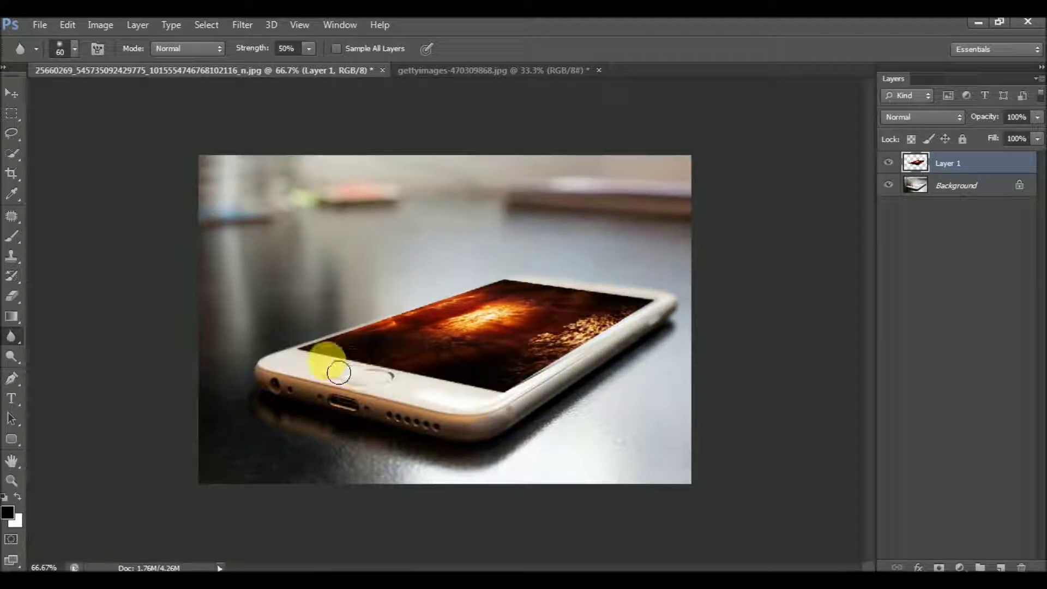
pyautogui.moveTo(338, 372); pyautogui.dragTo(244, 342)
pyautogui.press('v')
pyautogui.click(436, 70)
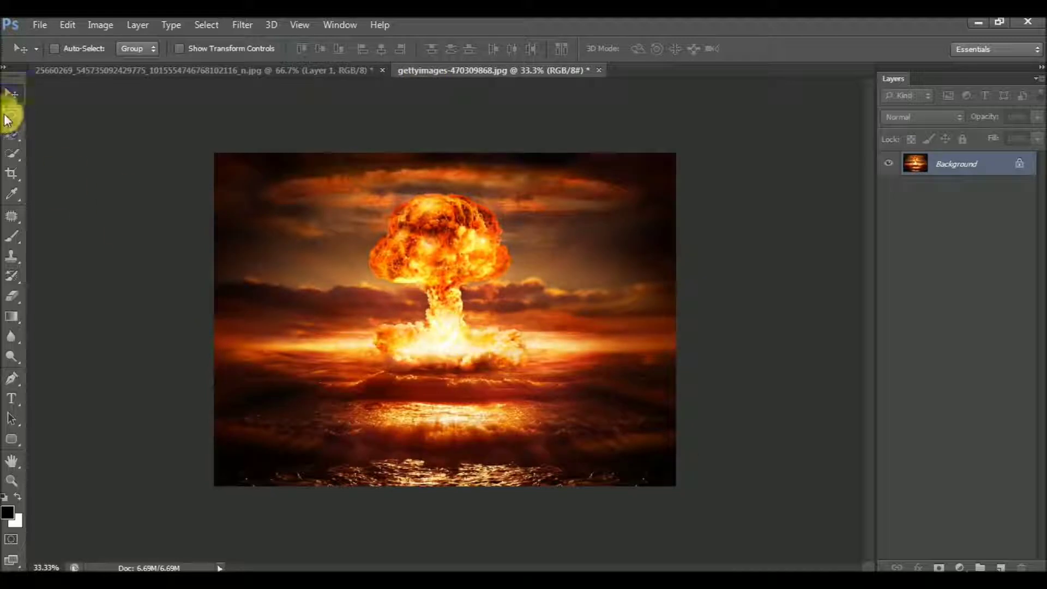
# Quick-select the mushroom cloud and drag it into the phone document
pyautogui.click(11, 153)
pyautogui.press(']')
pyautogui.press(']')
pyautogui.press(']')
pyautogui.moveTo(418, 215); pyautogui.dragTo(464, 267)
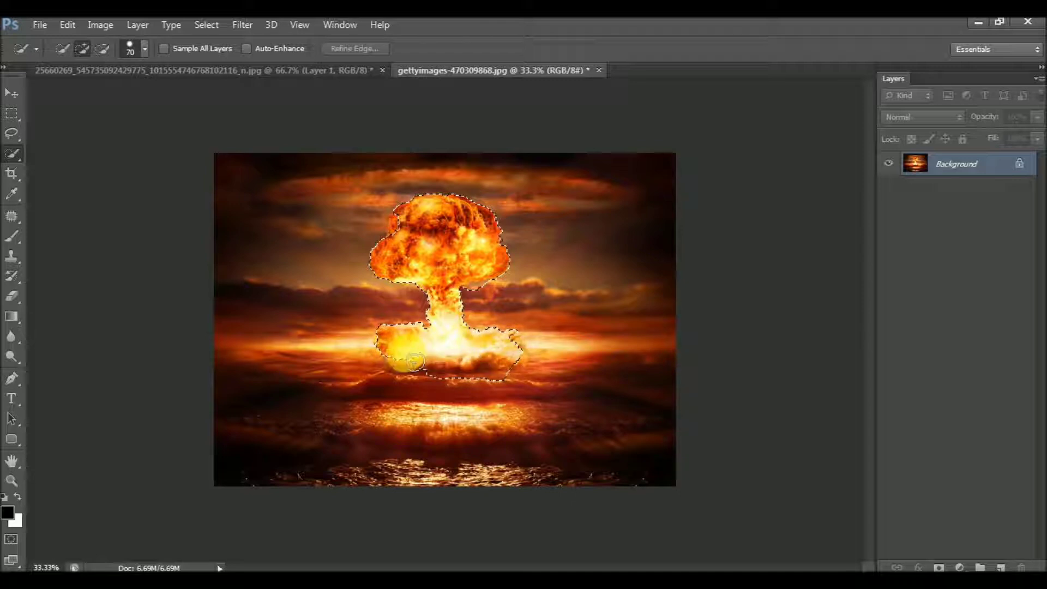
pyautogui.press('v')
pyautogui.moveTo(405, 346)
pyautogui.mouseDown()
pyautogui.moveTo(257, 77)
pyautogui.moveTo(551, 333)
pyautogui.mouseUp()
# Scale the mushroom cloud down and position it on the phone screen
pyautogui.hotkey('ctrl', 't')
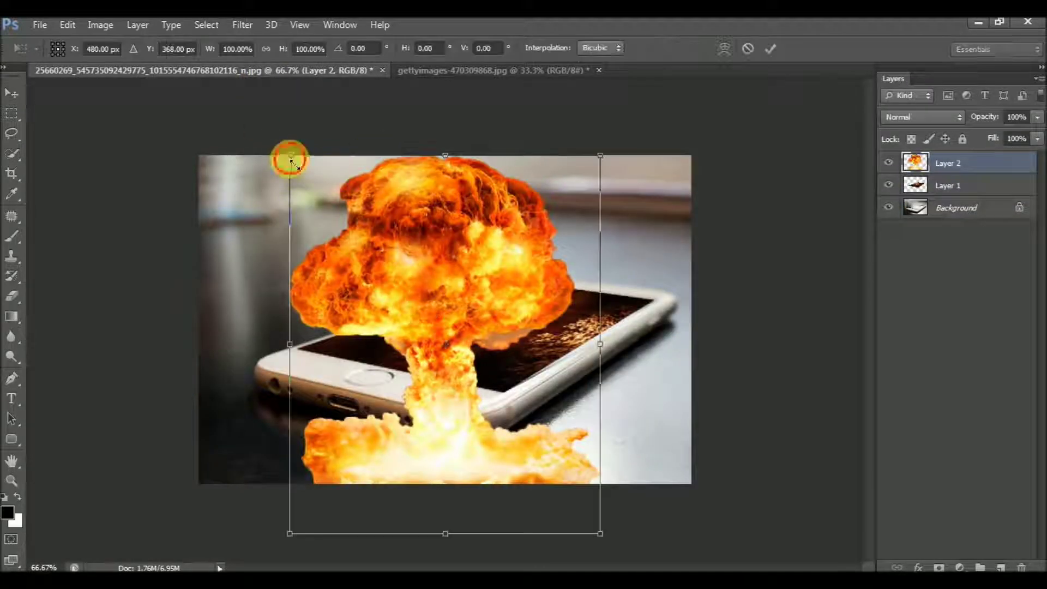
pyautogui.moveTo(290, 155); pyautogui.dragTo(374, 238)
pyautogui.press('Return')
pyautogui.moveTo(415, 357); pyautogui.dragTo(458, 289)
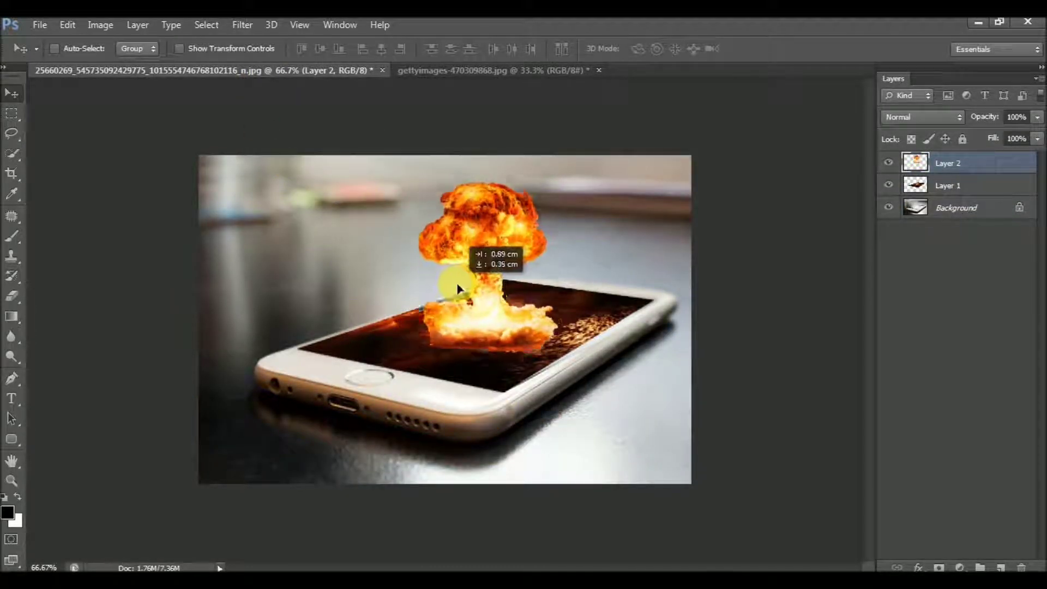
pyautogui.hotkey('ctrl', 't')
pyautogui.moveTo(418, 177); pyautogui.dragTo(403, 163)
pyautogui.press('Return')
# Erase the mushroom cloud's hard bottom edge to blend it into the screen
pyautogui.press('e')
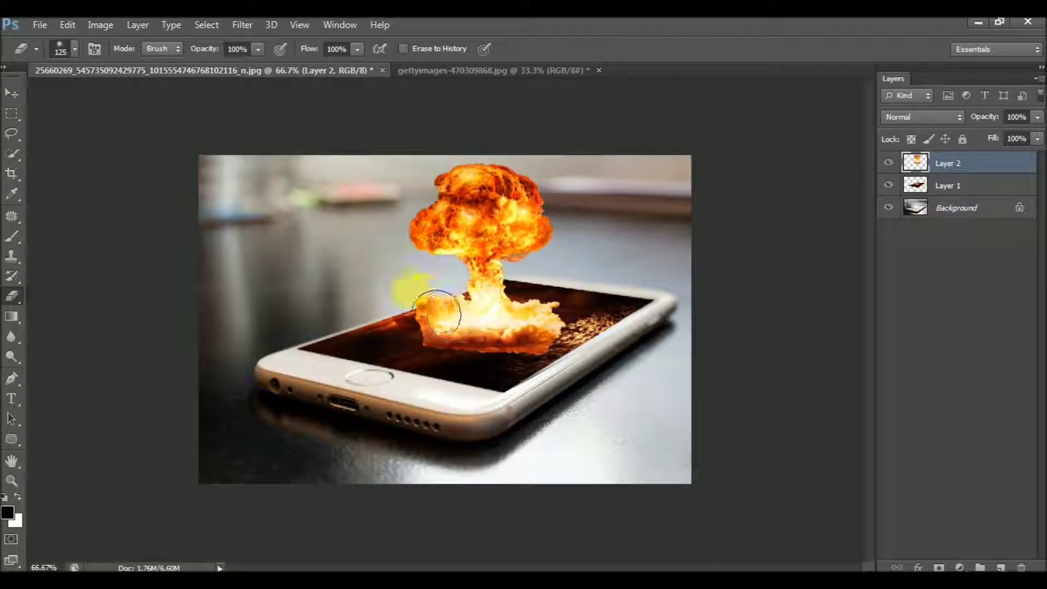
pyautogui.moveTo(475, 391)
pyautogui.mouseDown()
pyautogui.moveTo(540, 307)
pyautogui.moveTo(559, 319)
pyautogui.moveTo(412, 349)
pyautogui.moveTo(551, 360)
pyautogui.moveTo(462, 301)
pyautogui.moveTo(421, 309)
pyautogui.moveTo(542, 299)
pyautogui.moveTo(493, 357)
pyautogui.moveTo(416, 299)
pyautogui.moveTo(521, 359)
pyautogui.mouseUp()
pyautogui.press('v')
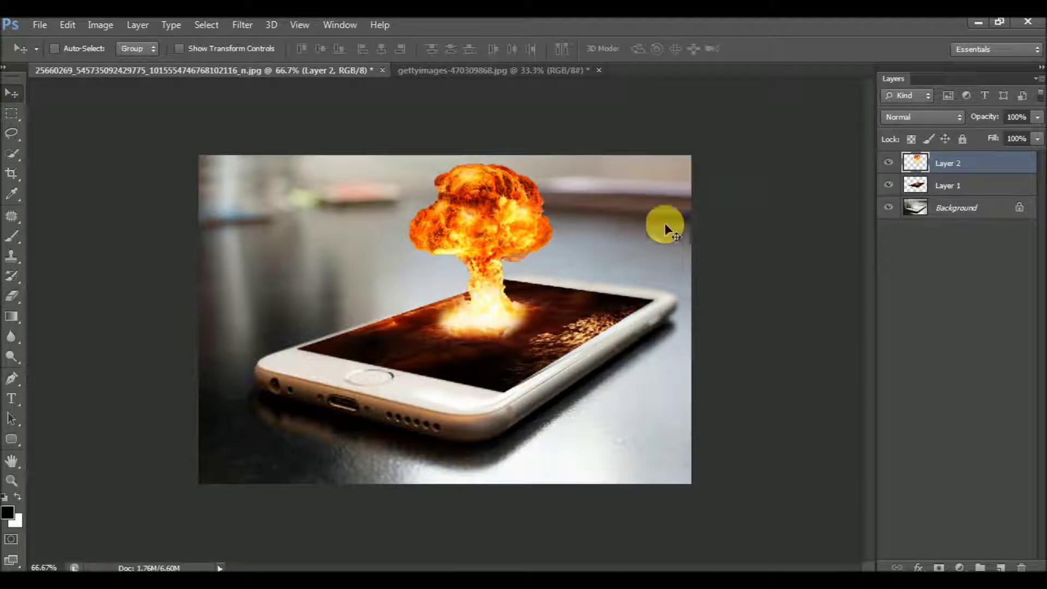
# Try a Levels shadow adjustment, then discard it without changes
pyautogui.hotkey('ctrl', 'l')
pyautogui.moveTo(775, 246); pyautogui.dragTo(791, 247)
pyautogui.press('Escape')
pyautogui.hotkey('ctrl', 'l')
pyautogui.press('Return')
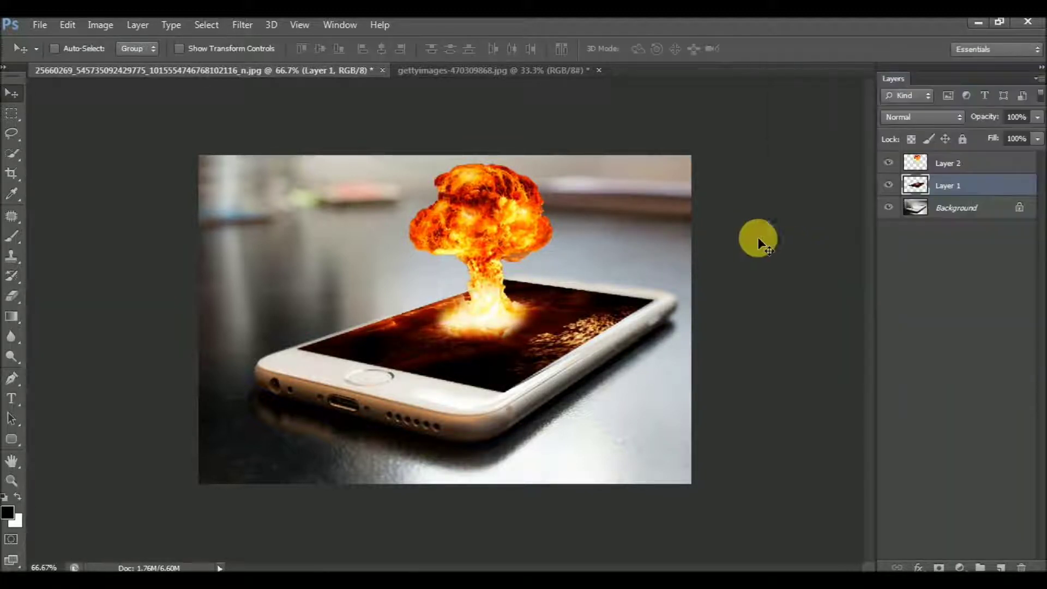
# Add a Curves adjustment layer above Layer 2 and raise the RGB curve
pyautogui.click(956, 162)
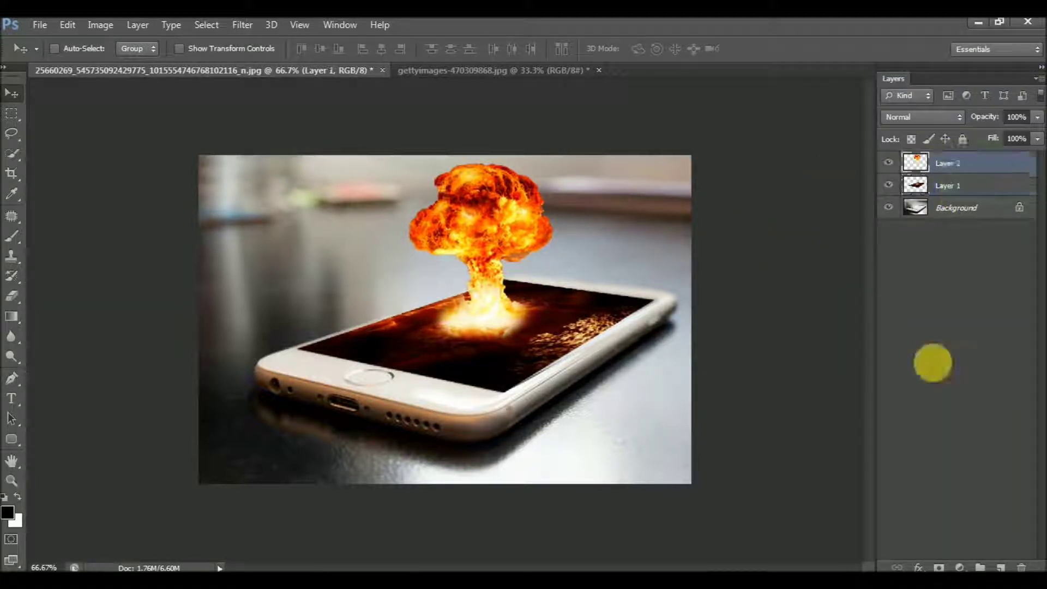
pyautogui.click(958, 566)
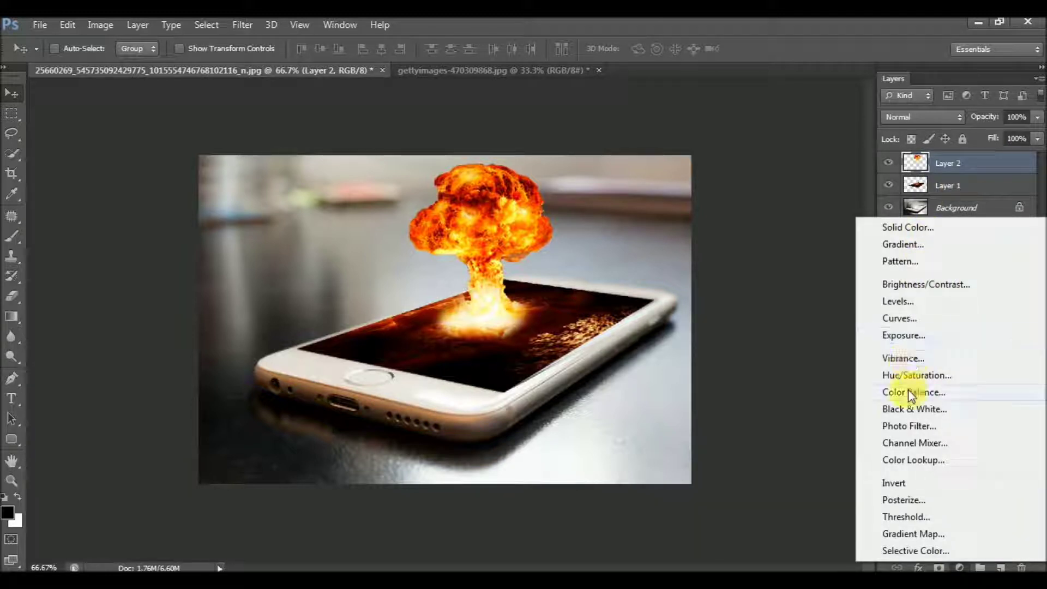
pyautogui.click(924, 322)
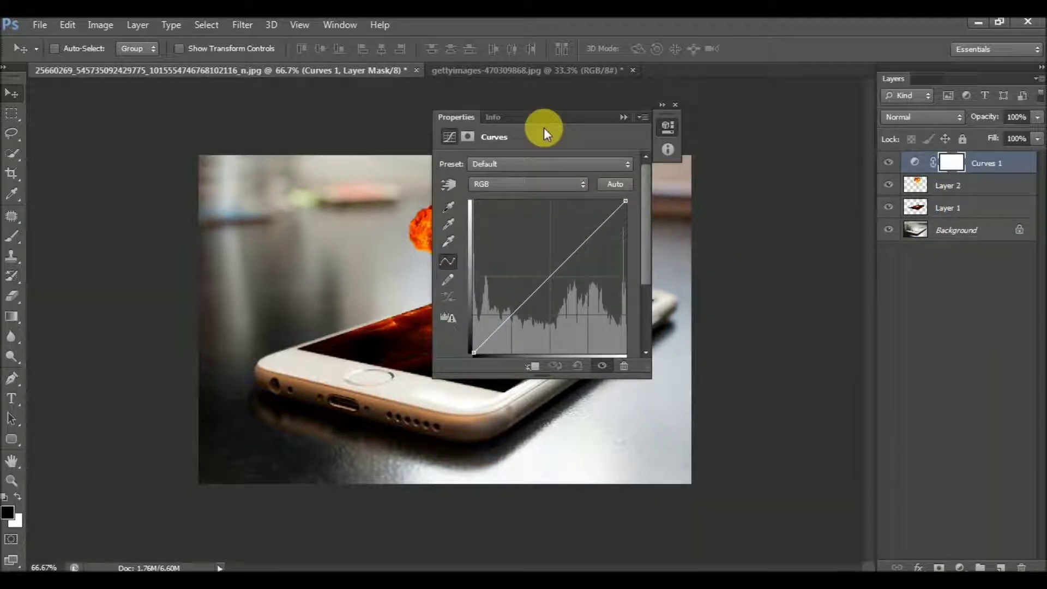
pyautogui.moveTo(544, 127); pyautogui.dragTo(892, 99)
pyautogui.moveTo(895, 257); pyautogui.dragTo(922, 262)
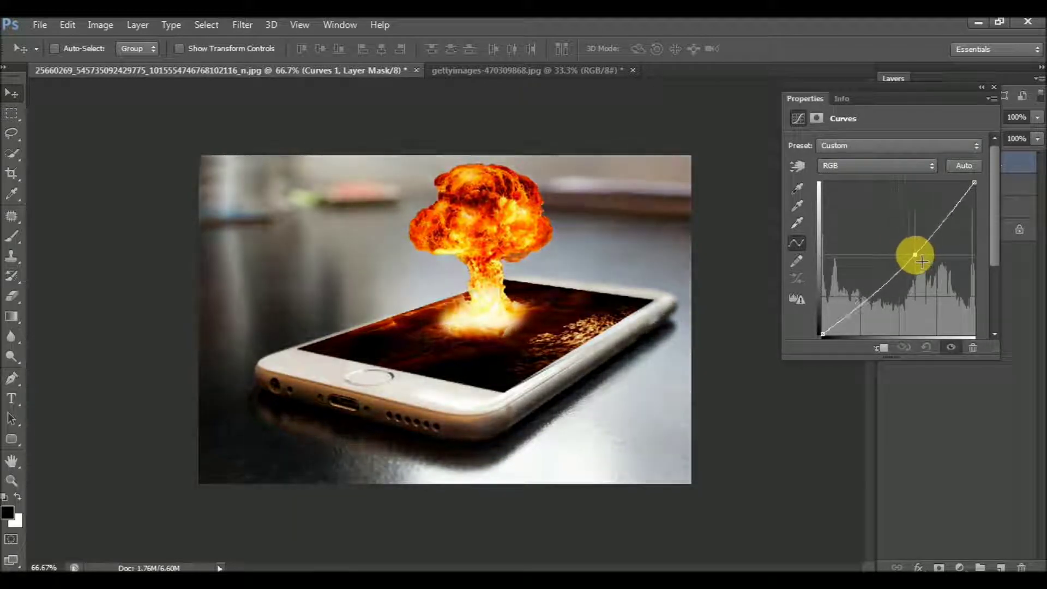
# Tweak the Red curve, pull down the Blue curve's lower part, and unlock the background
pyautogui.click(866, 168)
pyautogui.click(850, 189)
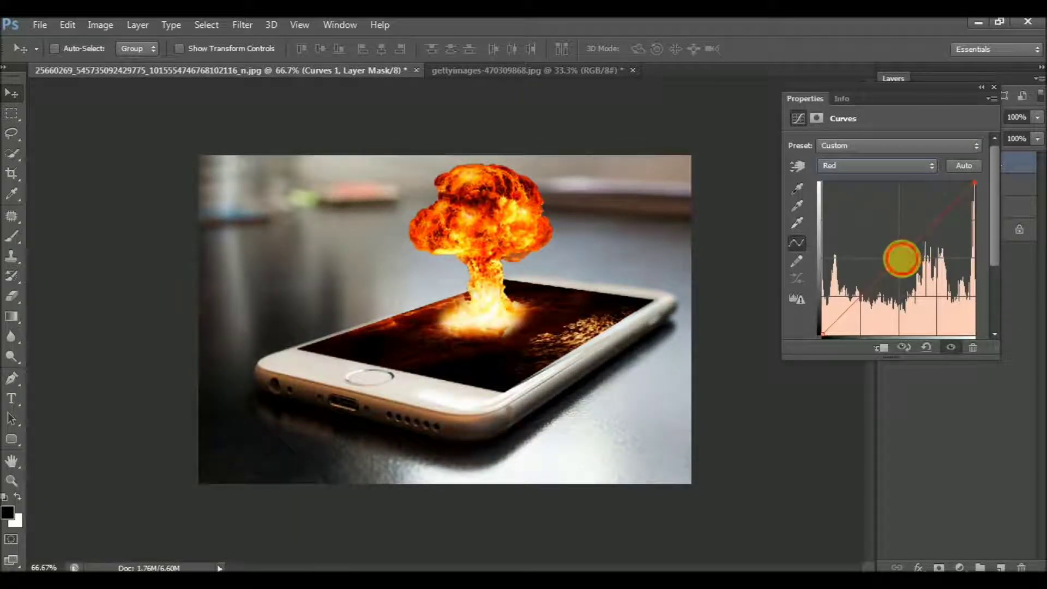
pyautogui.click(835, 167)
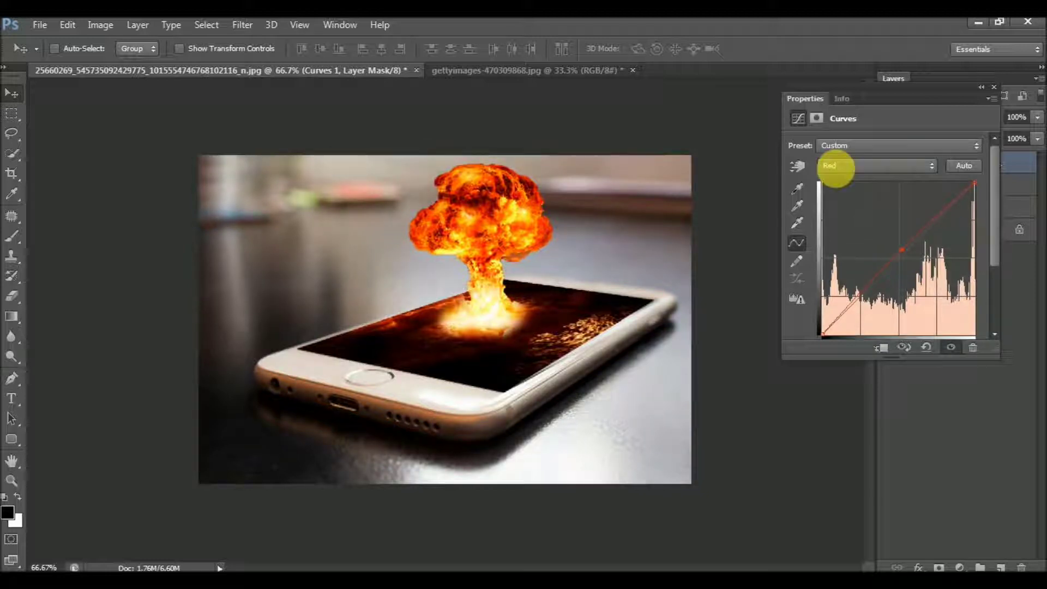
pyautogui.click(842, 219)
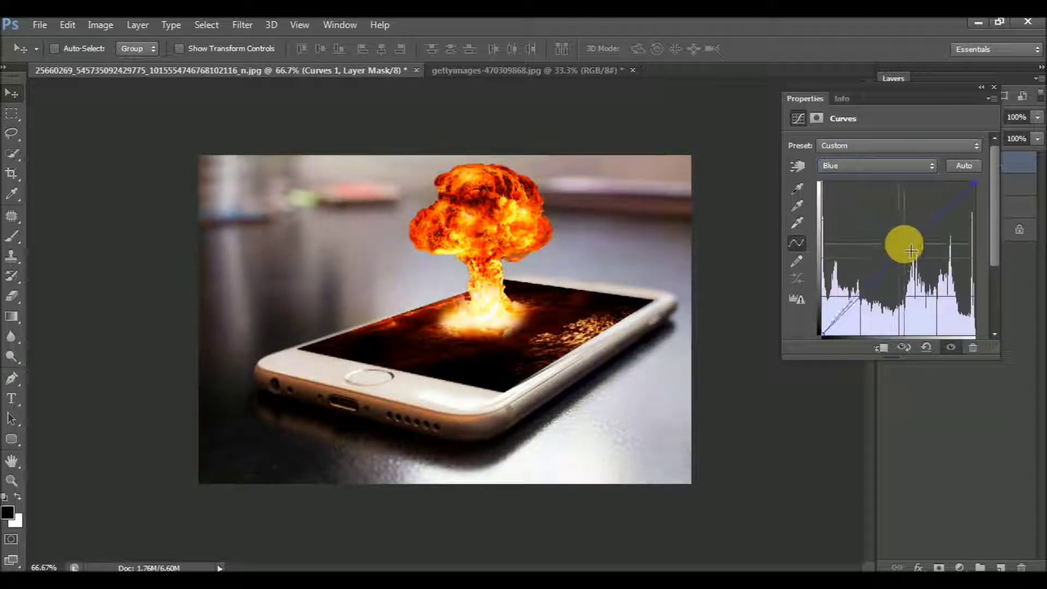
pyautogui.moveTo(916, 250); pyautogui.dragTo(879, 277)
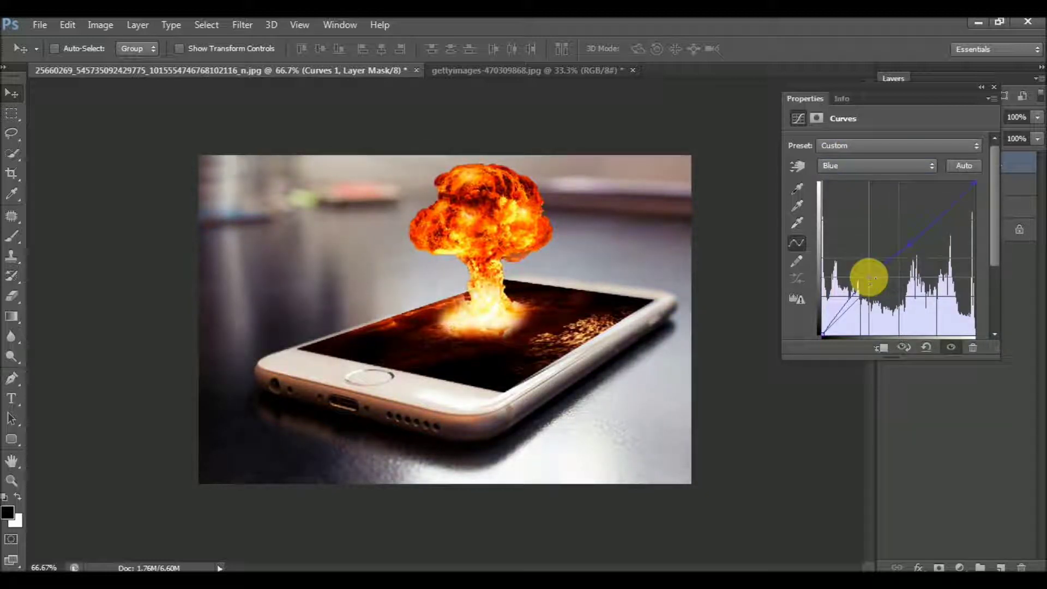
pyautogui.click(983, 88)
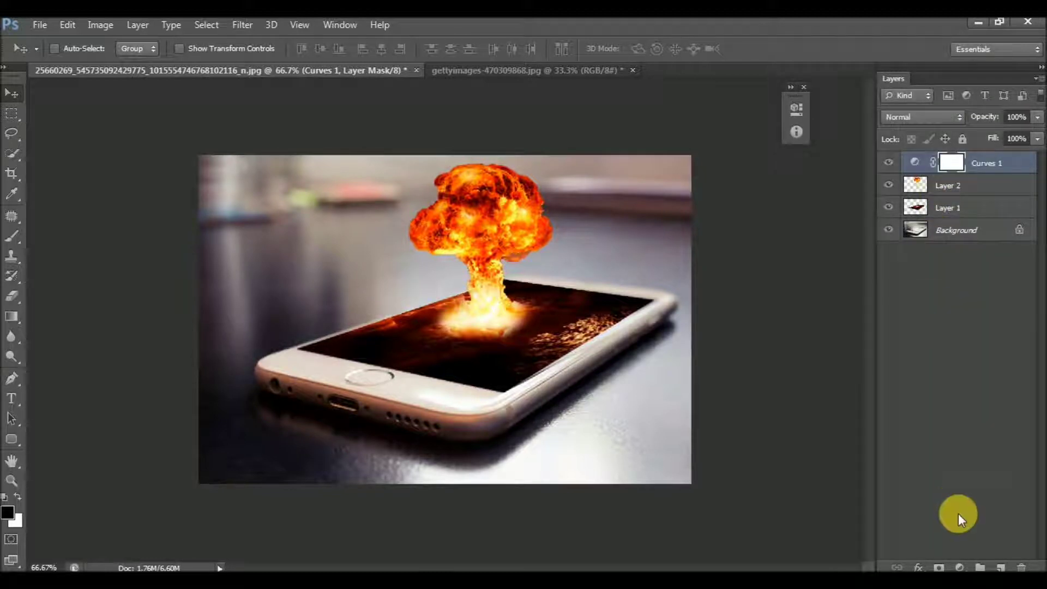
pyautogui.doubleClick(934, 231)
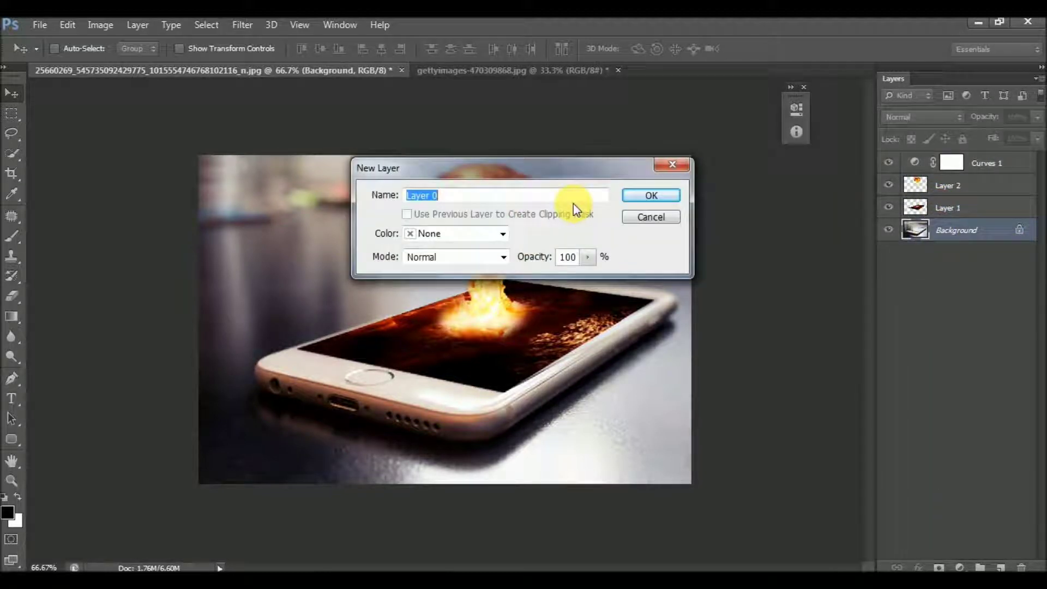
# Convert the background to Layer 0, duplicate it, and darken the copy with Hue/Saturation
pyautogui.click(654, 194)
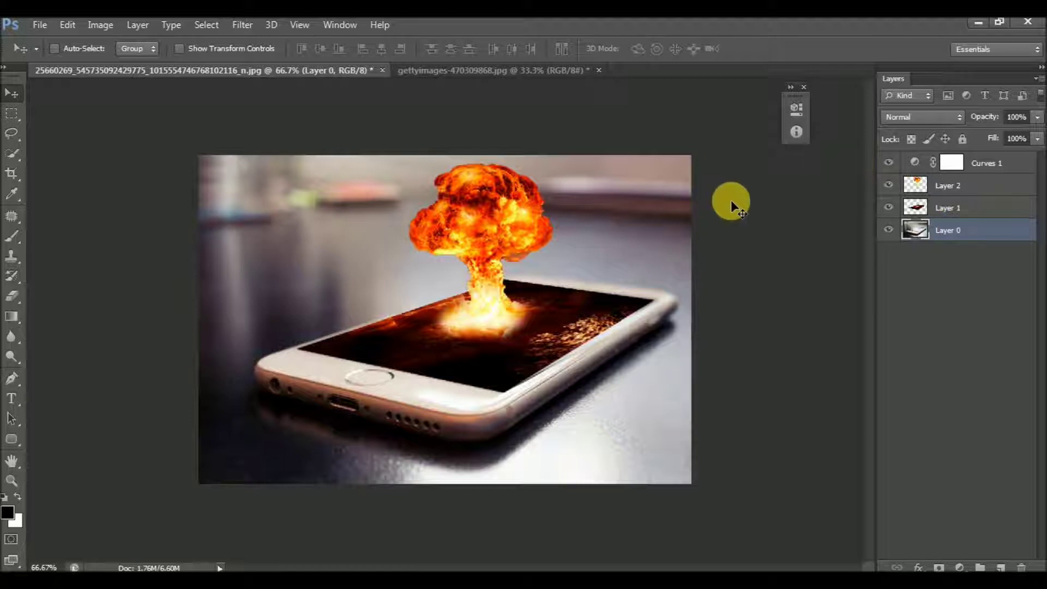
pyautogui.hotkey('ctrl', 'l')
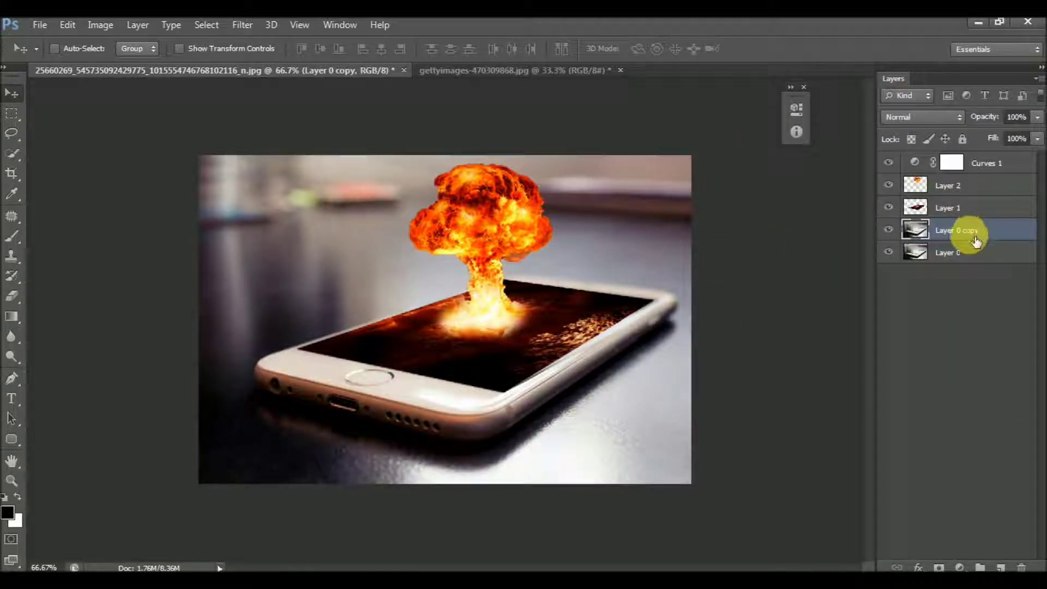
pyautogui.moveTo(967, 241); pyautogui.dragTo(931, 218)
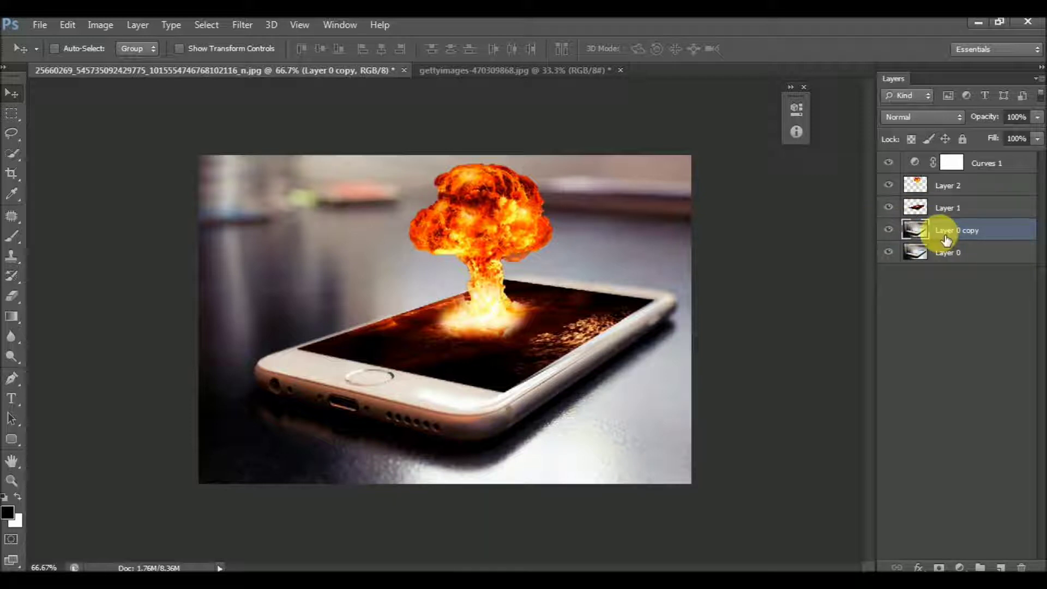
pyautogui.hotkey('ctrl', 'u')
pyautogui.moveTo(872, 295); pyautogui.dragTo(812, 303)
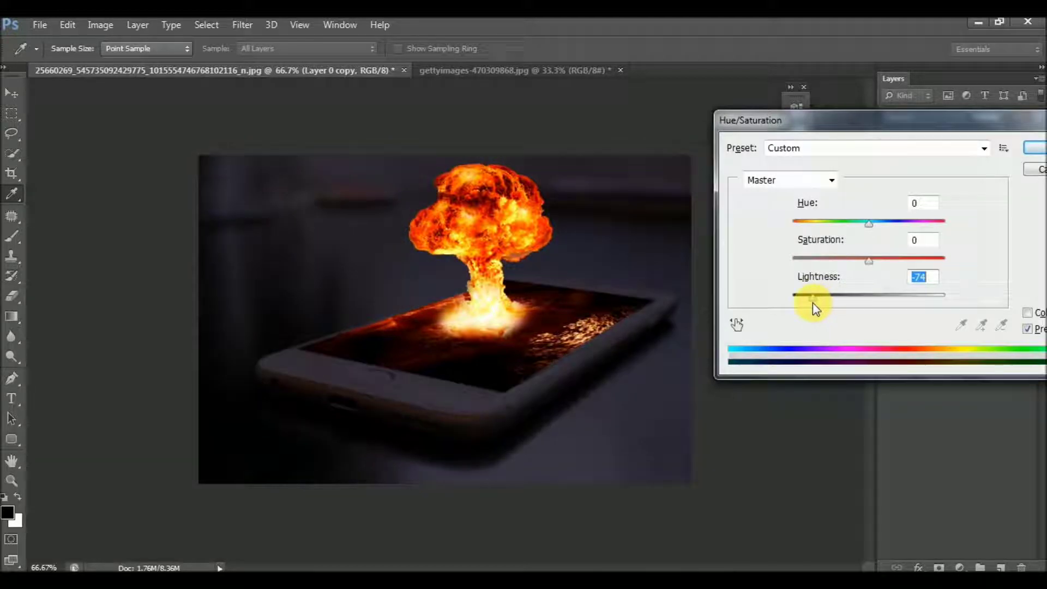
pyautogui.press('Return')
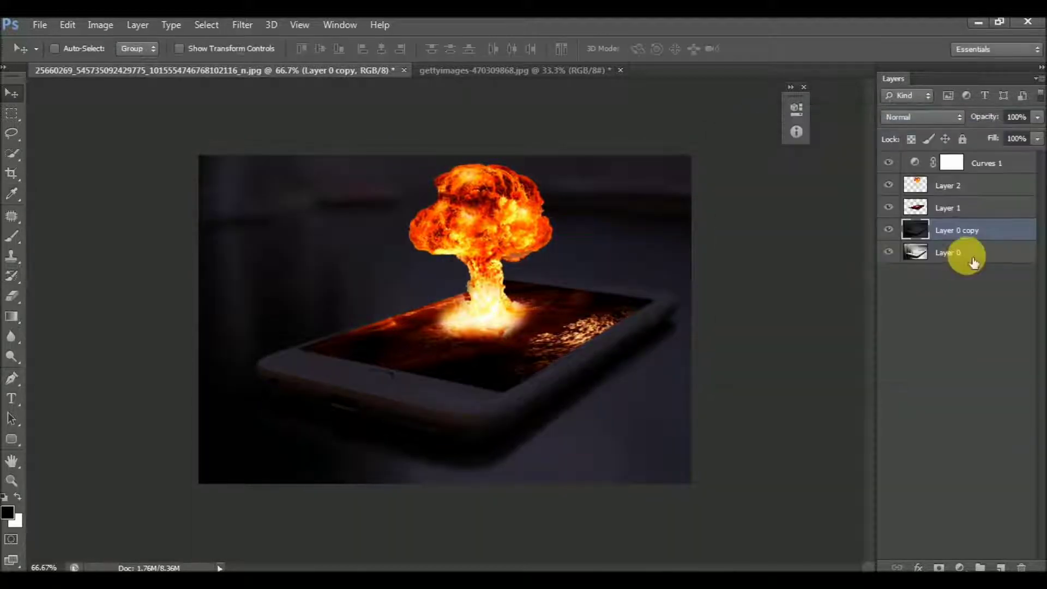
# Erase overlay near the phone with a larger eraser, then set eraser opacity to 50%
pyautogui.click(15, 303)
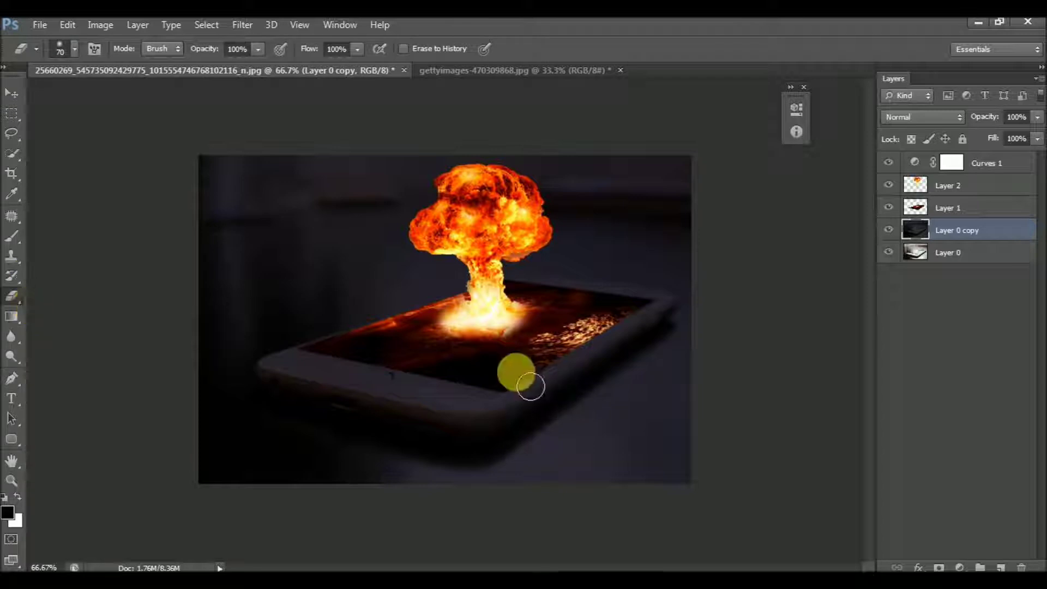
pyautogui.moveTo(530, 381); pyautogui.dragTo(499, 370)
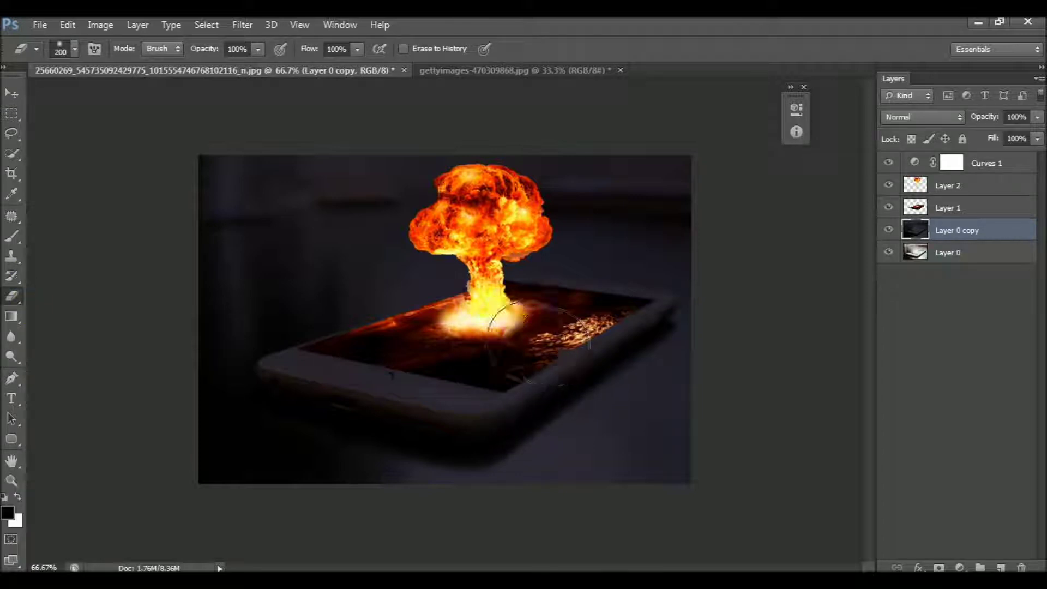
pyautogui.press(']')
pyautogui.press(']')
pyautogui.press(']')
pyautogui.click(454, 330)
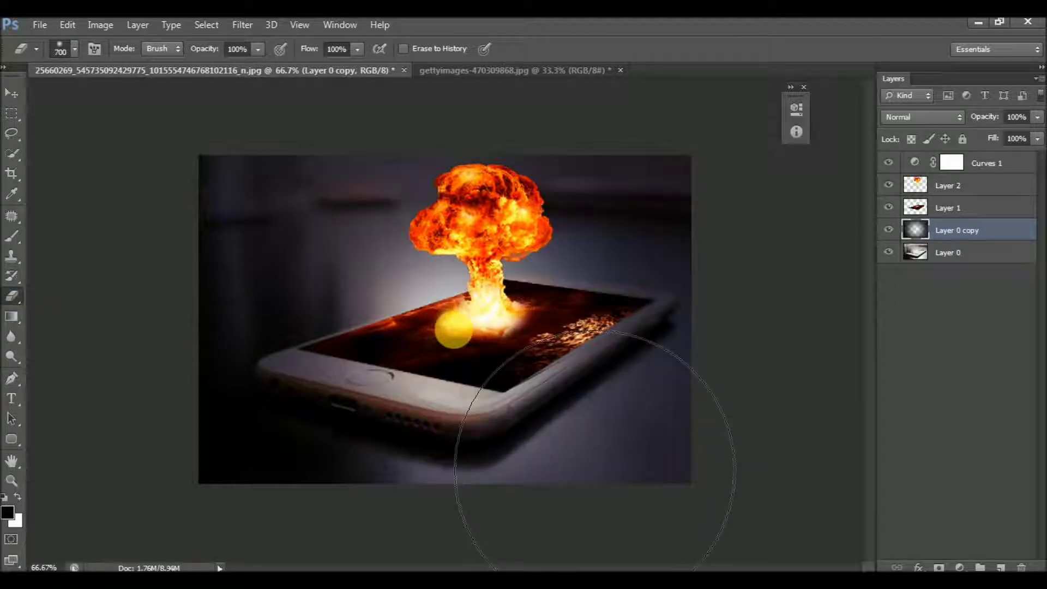
pyautogui.hotkey('ctrl', 'z')
pyautogui.click(207, 49)
pyautogui.write('50')
# Softly erase the dark overlay over the phone and its left and lower-right surroundings
pyautogui.moveTo(494, 351)
pyautogui.mouseDown()
pyautogui.moveTo(552, 346)
pyautogui.moveTo(500, 334)
pyautogui.mouseUp()
pyautogui.hotkey('ctrl', 'z')
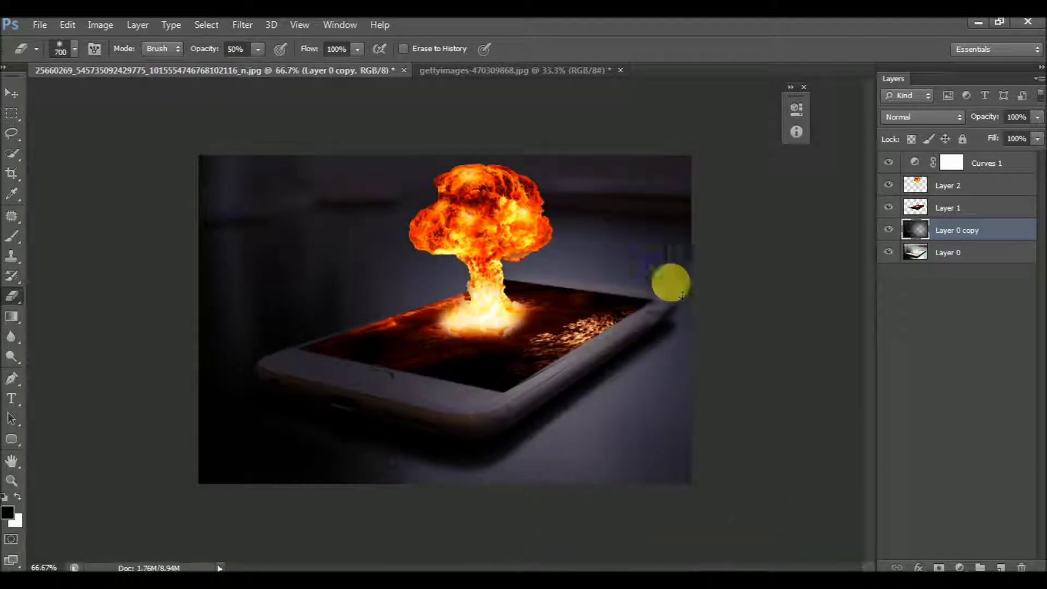
pyautogui.hotkey('ctrl', 'z')
pyautogui.moveTo(444, 332)
pyautogui.mouseDown()
pyautogui.moveTo(390, 332)
pyautogui.moveTo(381, 310)
pyautogui.mouseUp()
pyautogui.moveTo(492, 334); pyautogui.dragTo(494, 339)
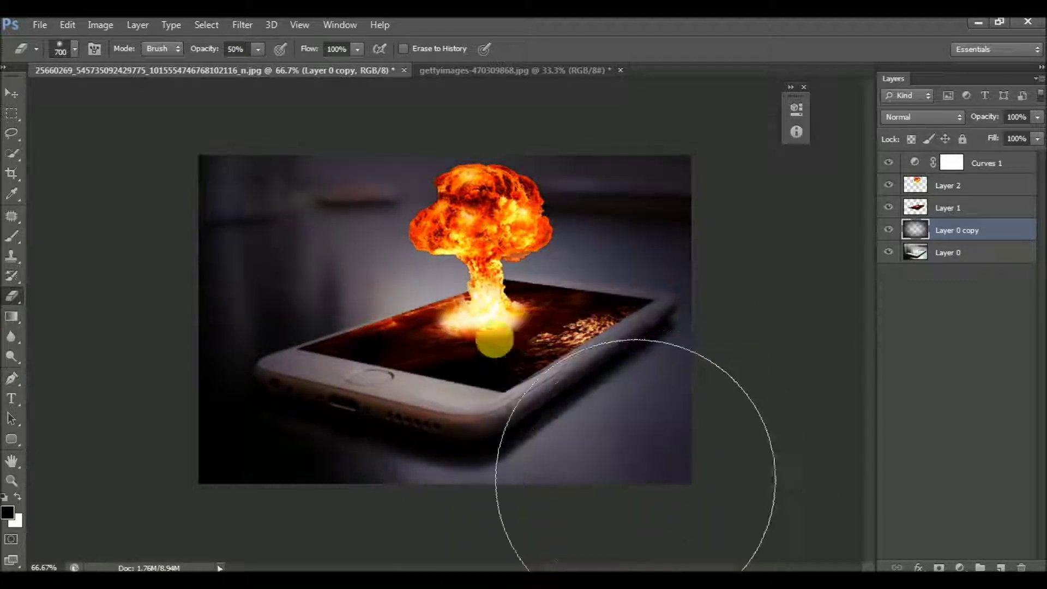
pyautogui.moveTo(416, 345); pyautogui.dragTo(371, 352)
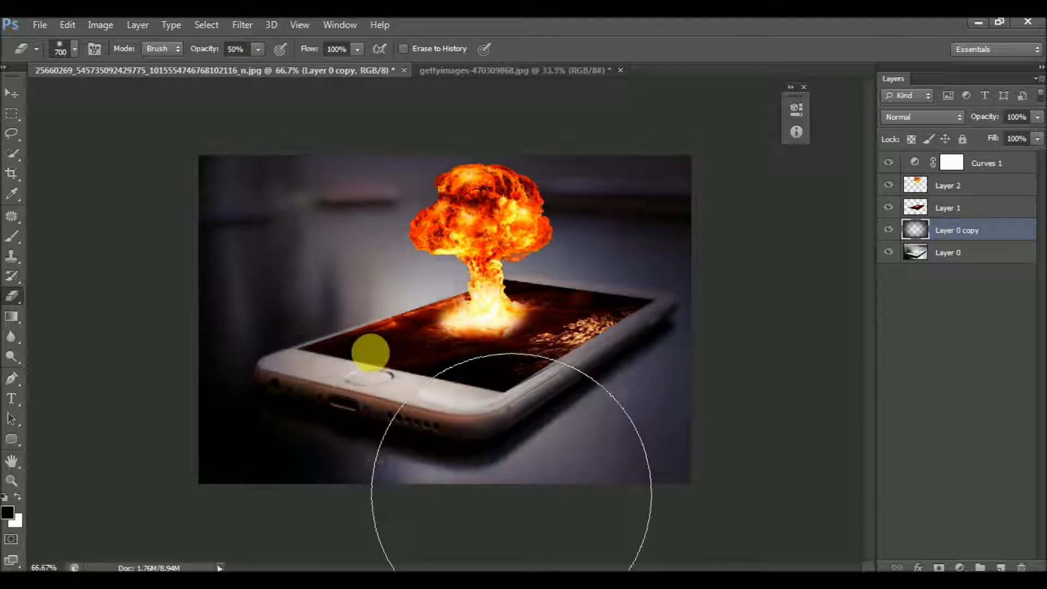
pyautogui.press('v')
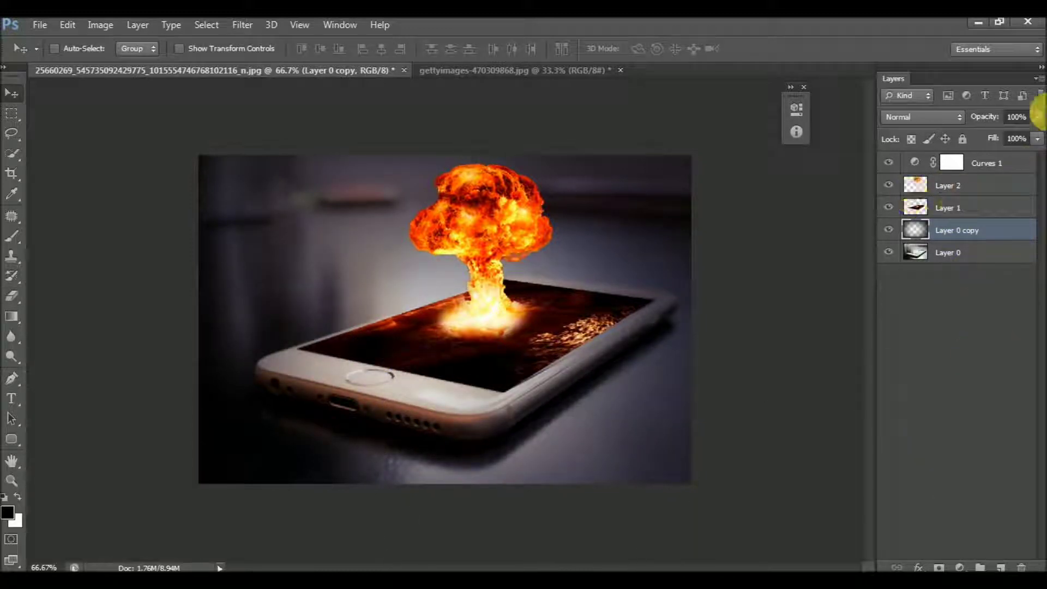
pyautogui.click(917, 207)
pyautogui.click(921, 252)
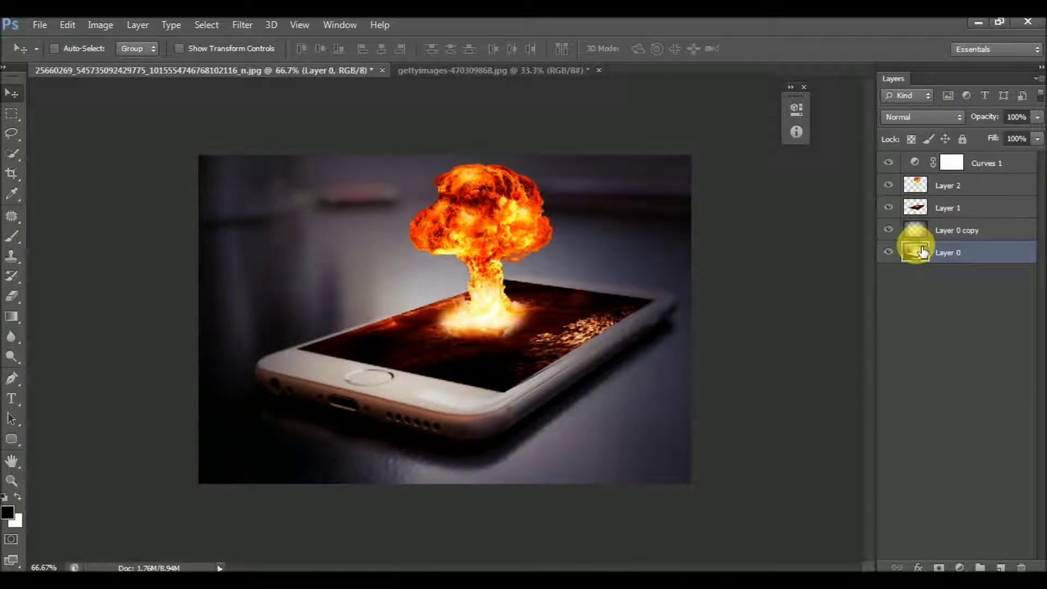
# Pull the Curves 1 RGB curve down and lower the Blue curve to remove the blue cast
pyautogui.hotkey('ctrl', 'l')
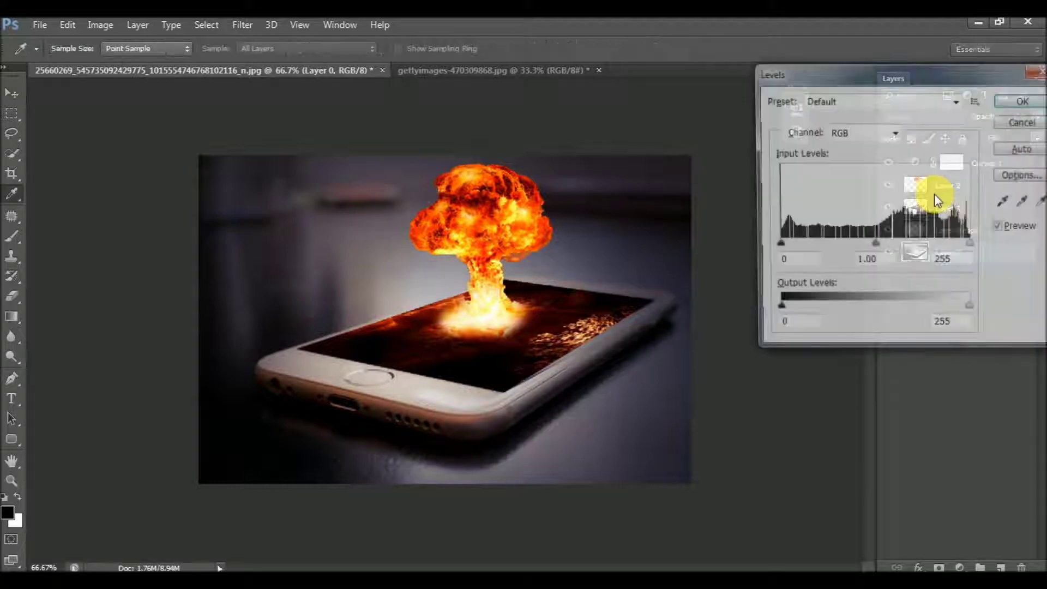
pyautogui.press('Escape')
pyautogui.doubleClick(928, 172)
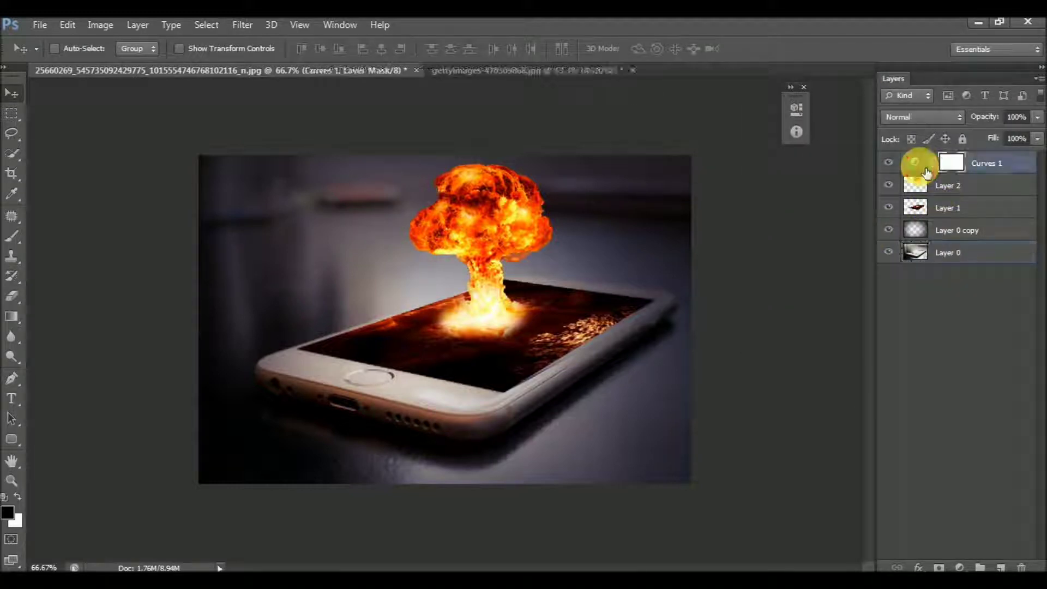
pyautogui.moveTo(663, 235); pyautogui.dragTo(694, 255)
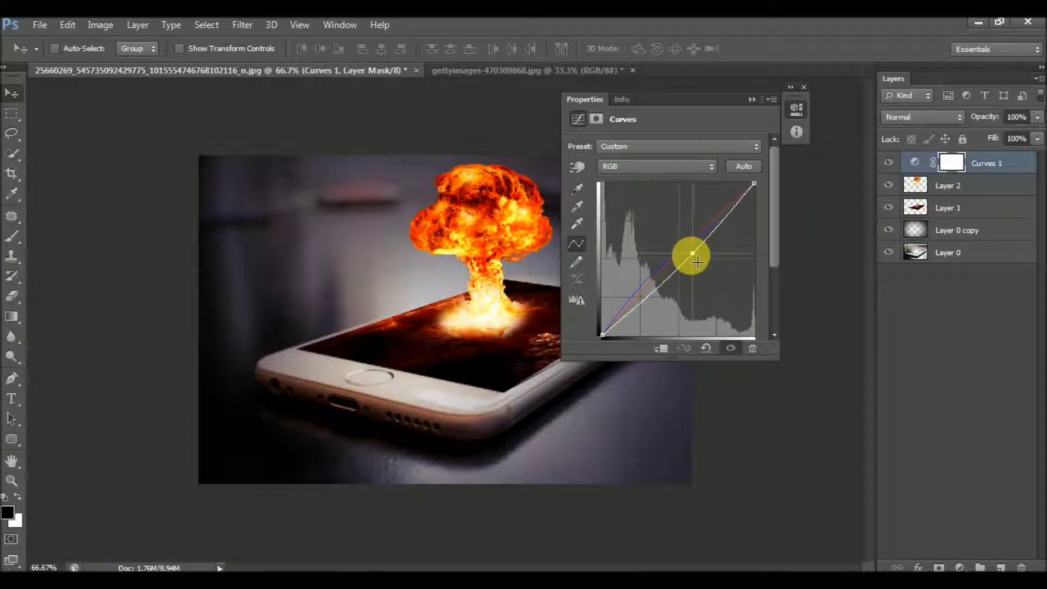
pyautogui.click(678, 166)
pyautogui.click(638, 222)
pyautogui.click(649, 276)
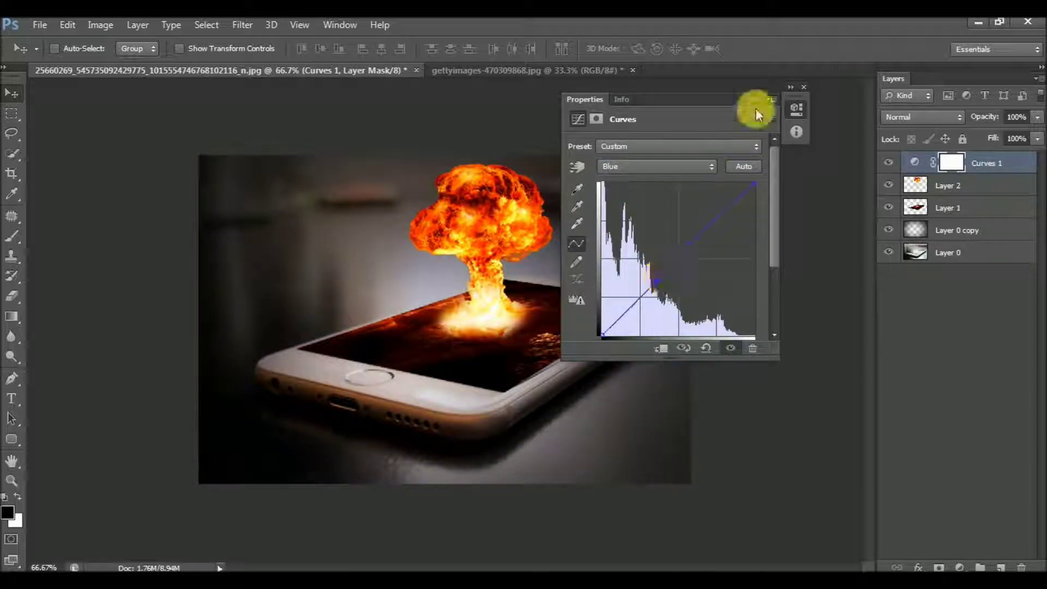
pyautogui.click(753, 100)
pyautogui.click(809, 93)
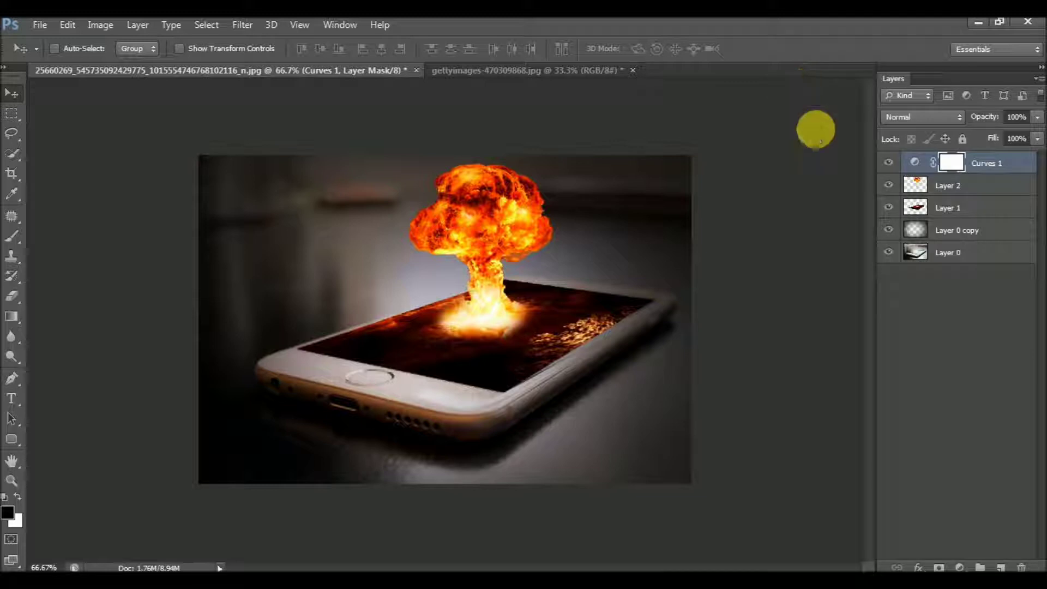
# Zoom in to inspect the phone screen's lower edge, then fit the whole image back in view
pyautogui.press('z')
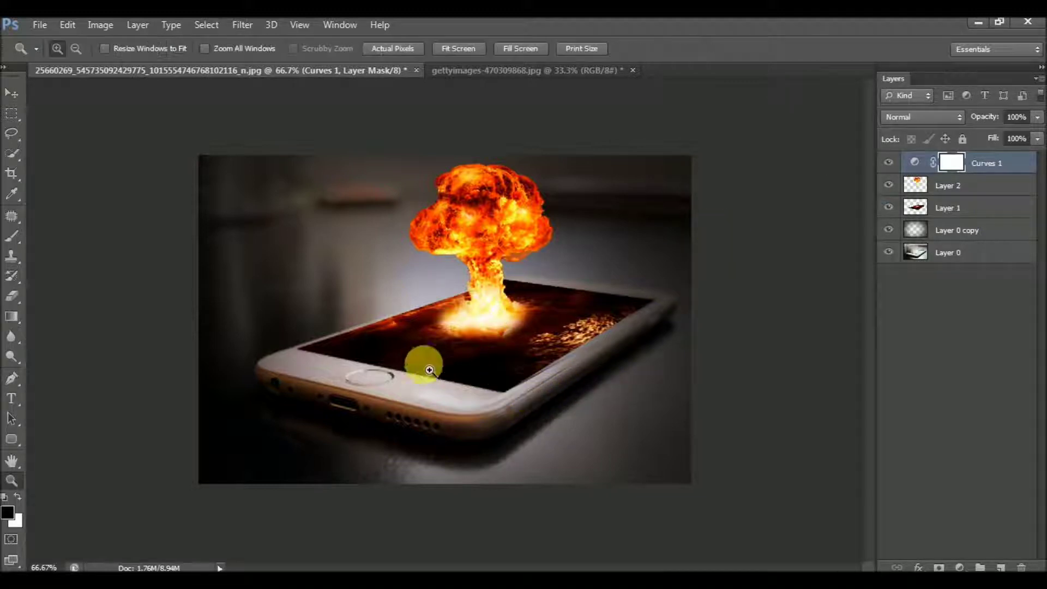
pyautogui.moveTo(252, 334); pyautogui.dragTo(374, 405)
pyautogui.moveTo(615, 415); pyautogui.dragTo(284, 436)
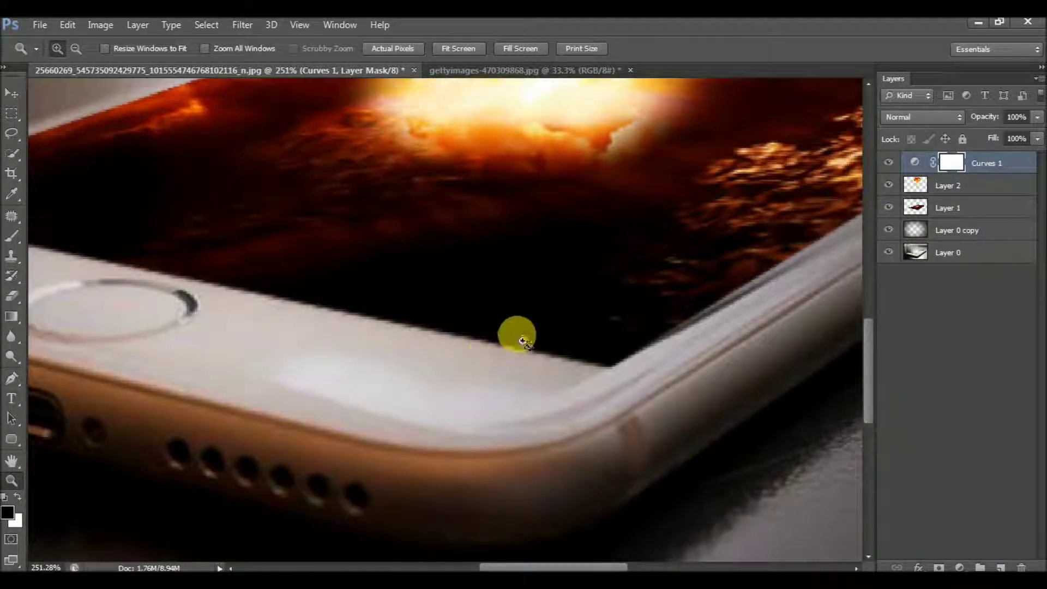
pyautogui.press('v')
pyautogui.hotkey('ctrl', '0')
pyautogui.hotkey('ctrl', '-')
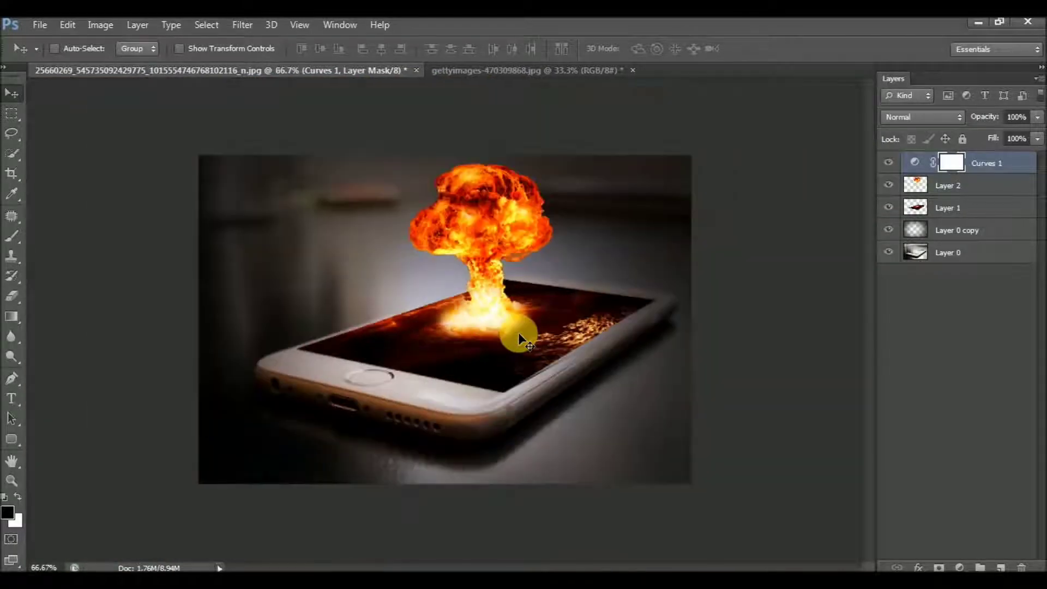
# Take the cloudy upper sky from RED.jpeg and close that photo without saving
pyautogui.hotkey('ctrl', 'o')
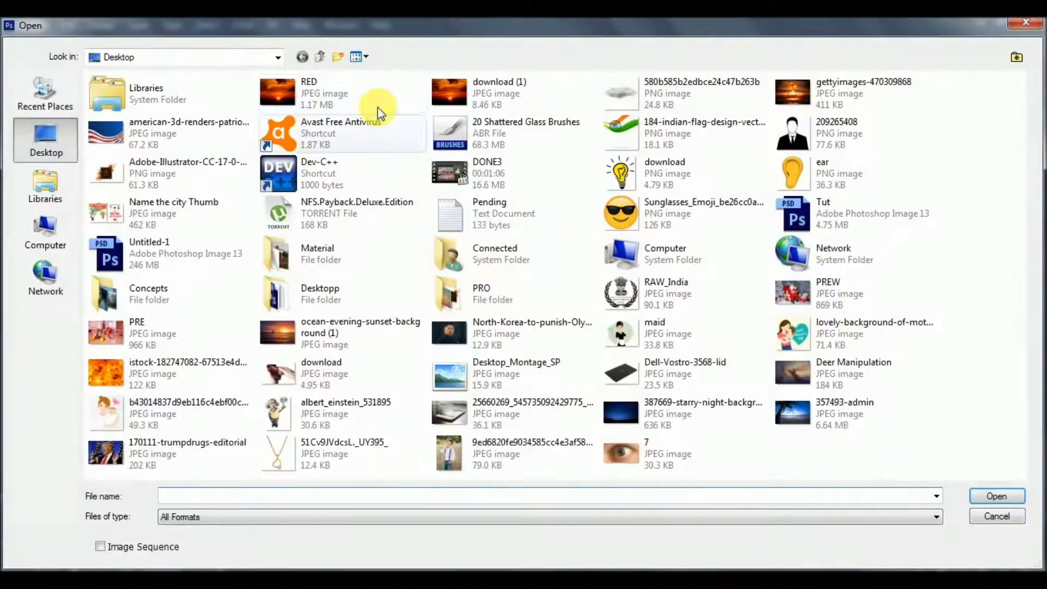
pyautogui.click(381, 93)
pyautogui.doubleClick(382, 93)
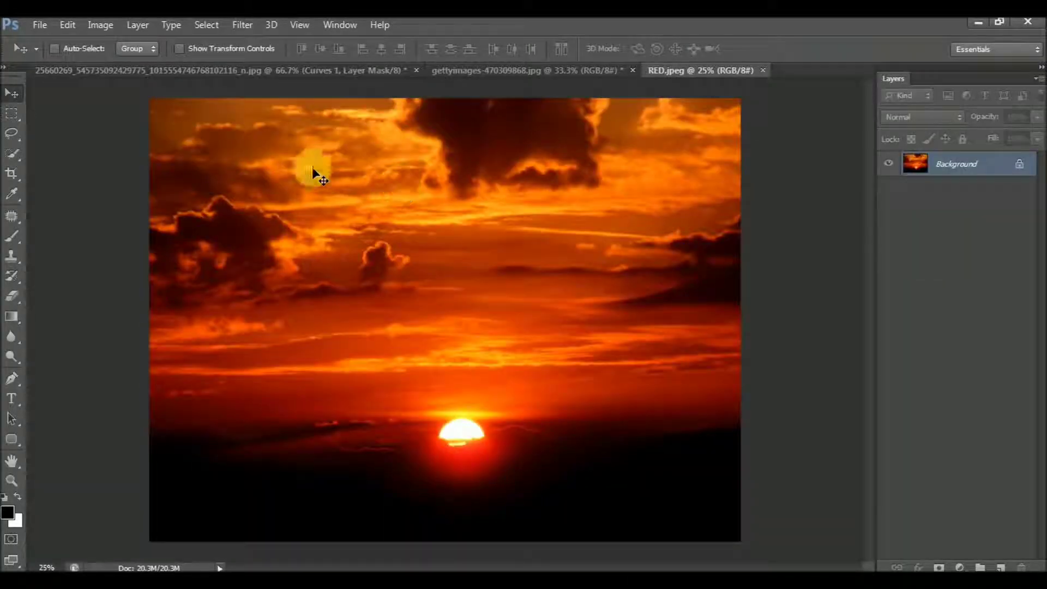
pyautogui.click(12, 113)
pyautogui.moveTo(121, 93); pyautogui.dragTo(967, 370)
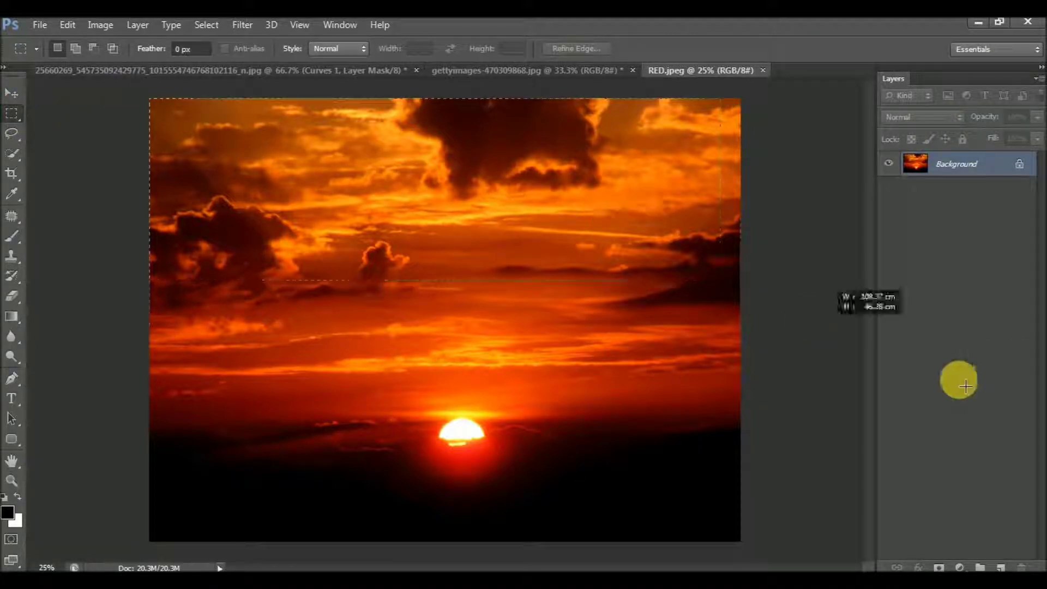
pyautogui.press('BackSpace')
pyautogui.press('v')
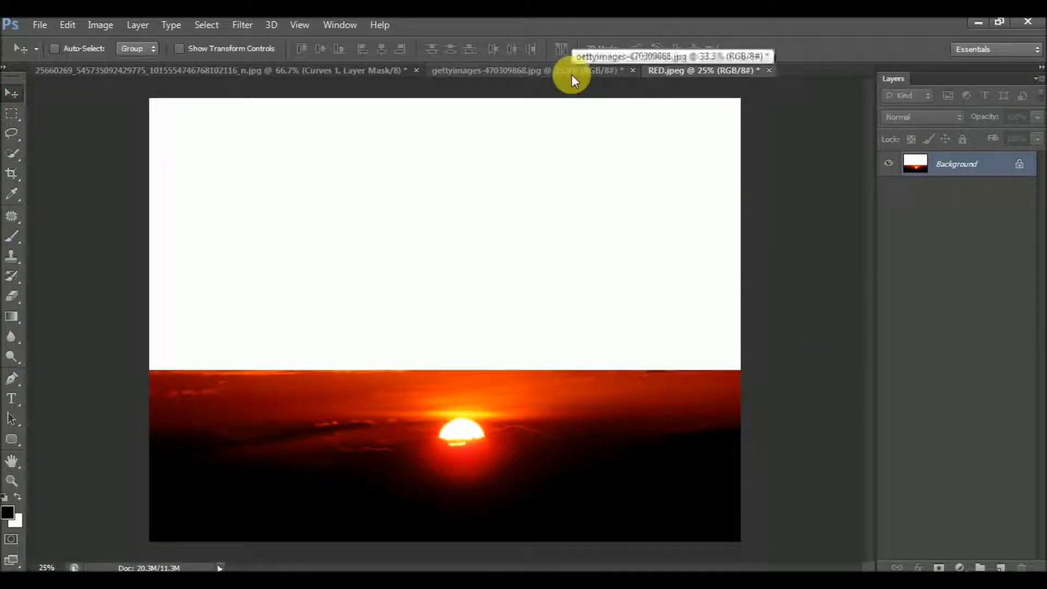
pyautogui.hotkey('ctrl', 'w')
pyautogui.click(535, 250)
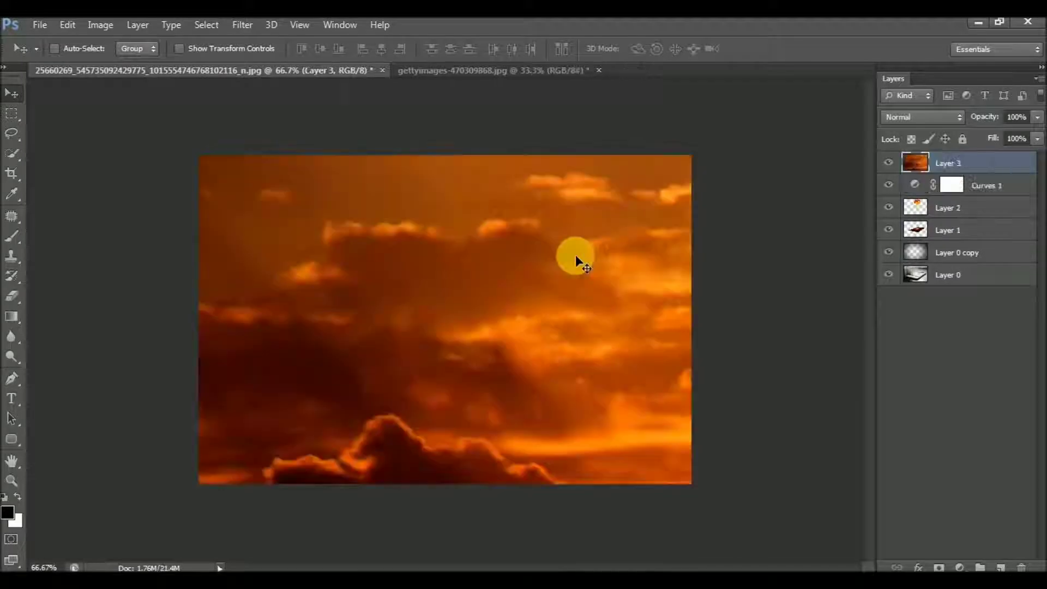
# Move the sky layer down three places, below Layer 1
pyautogui.hotkey('ctrl', '[')
pyautogui.hotkey('ctrl', '[')
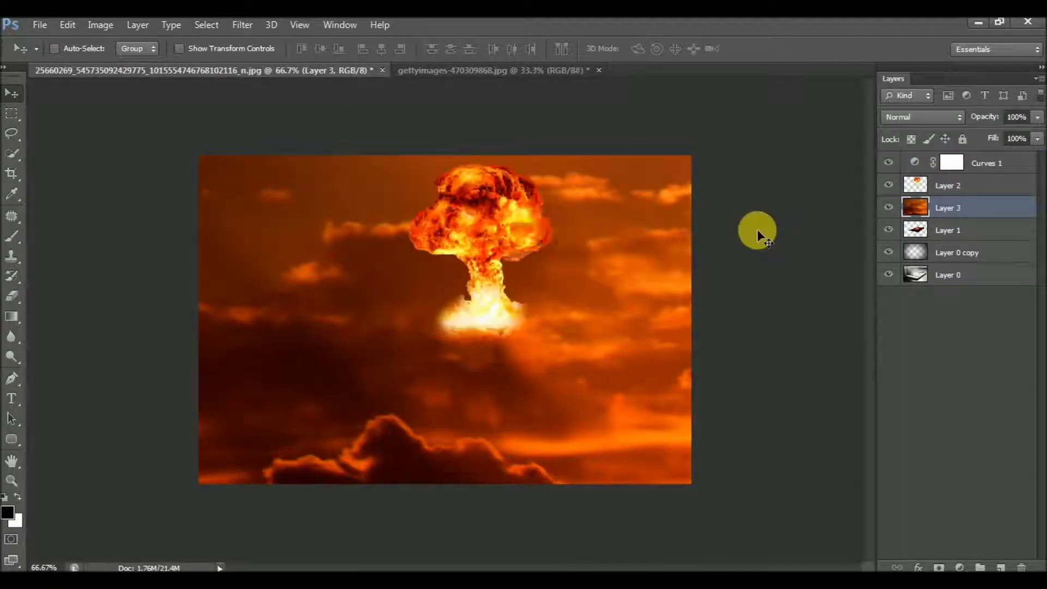
pyautogui.hotkey('ctrl', '[')
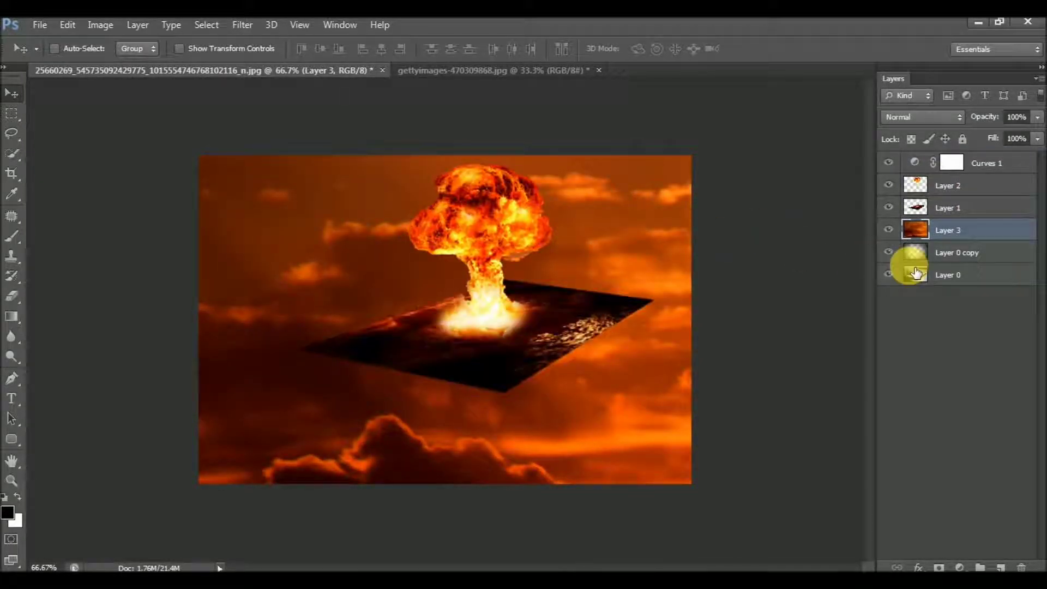
pyautogui.hotkey('ctrl', '[')
# Scale and reposition the sky layer so it spans the top of the image
pyautogui.hotkey('ctrl', 't')
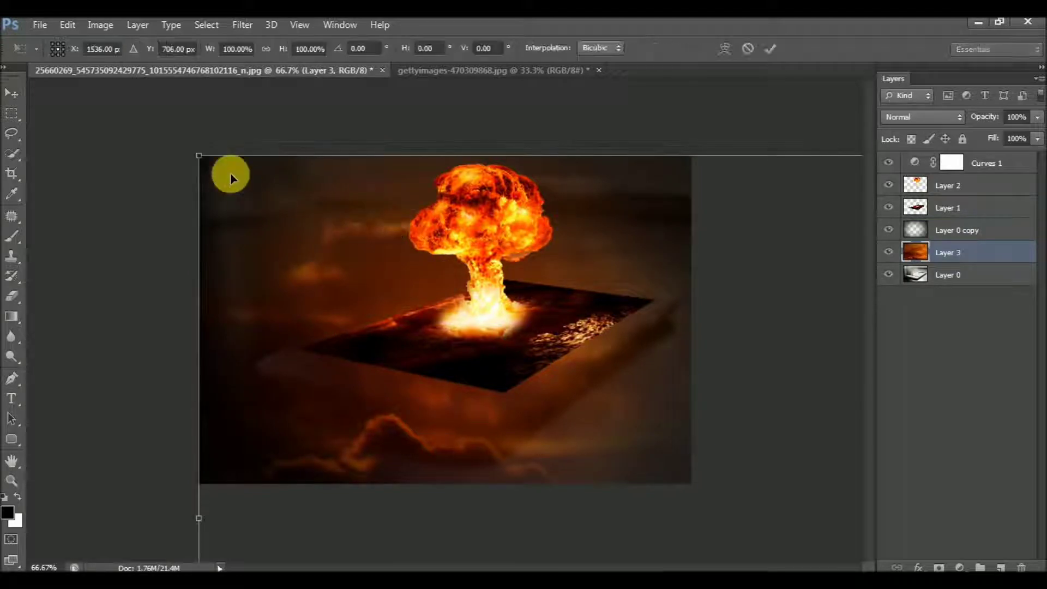
pyautogui.moveTo(198, 157); pyautogui.dragTo(570, 350)
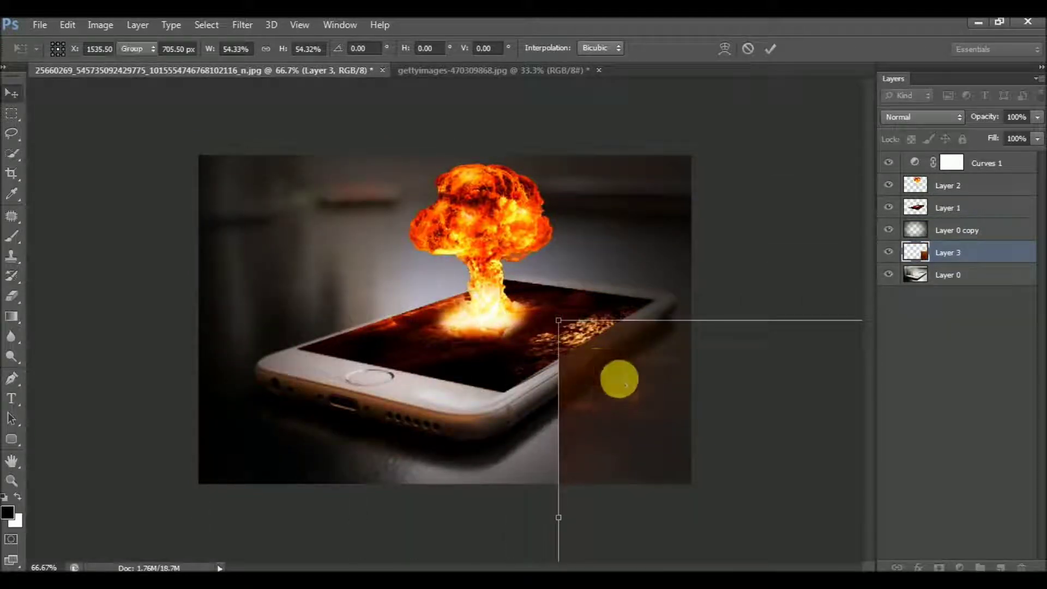
pyautogui.press('Return')
pyautogui.hotkey('ctrl', 'z')
pyautogui.hotkey('ctrl', 't')
pyautogui.moveTo(87, 112); pyautogui.dragTo(316, 207)
pyautogui.moveTo(347, 268); pyautogui.dragTo(238, 202)
pyautogui.moveTo(606, 343); pyautogui.dragTo(691, 383)
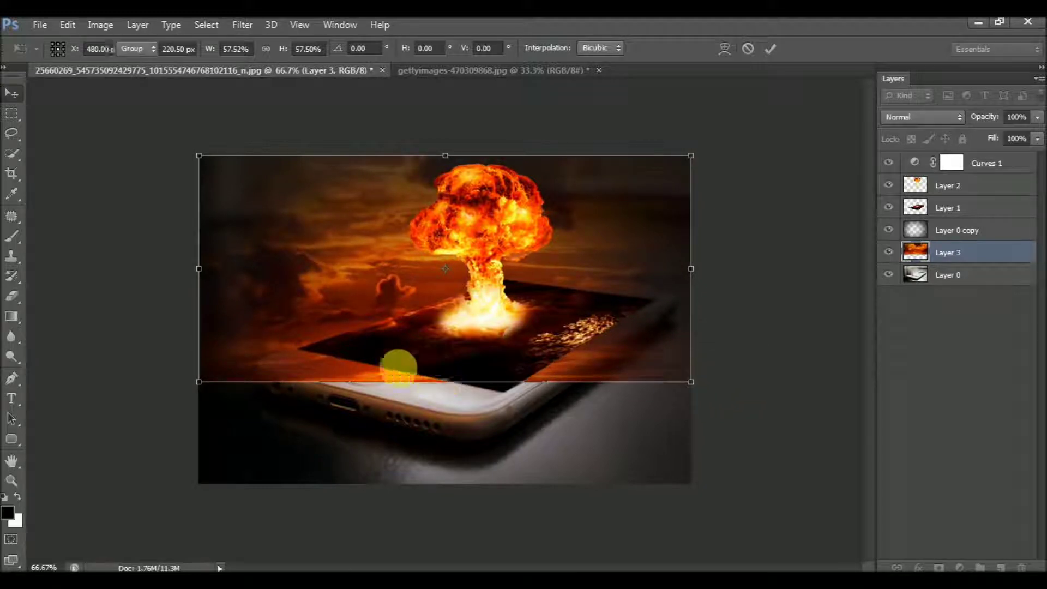
pyautogui.press('Return')
# Erase the sky's lower orange band and the part covering the phone
pyautogui.press('e')
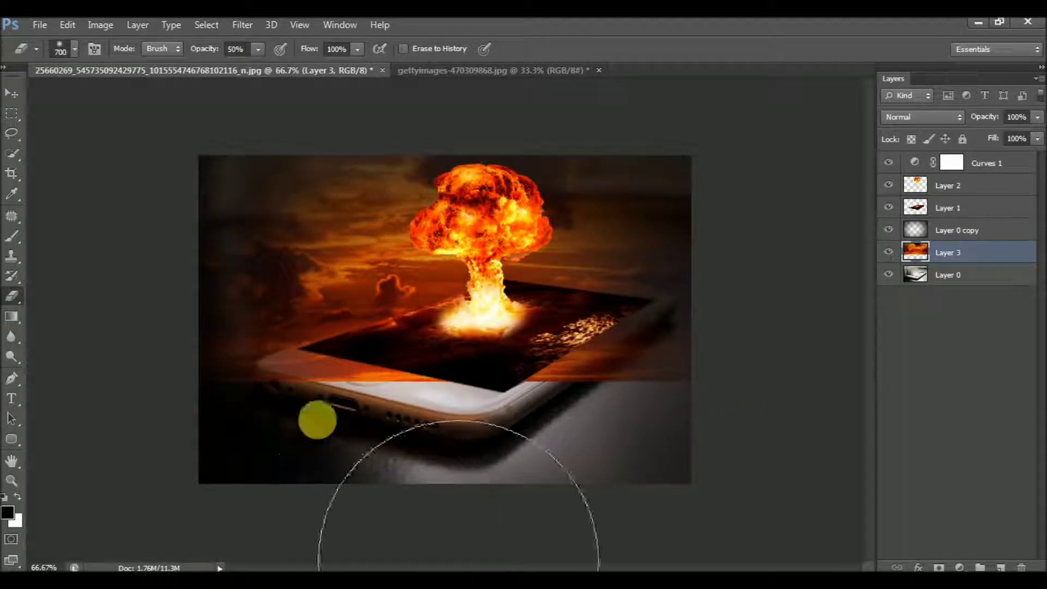
pyautogui.moveTo(201, 53); pyautogui.dragTo(339, 300)
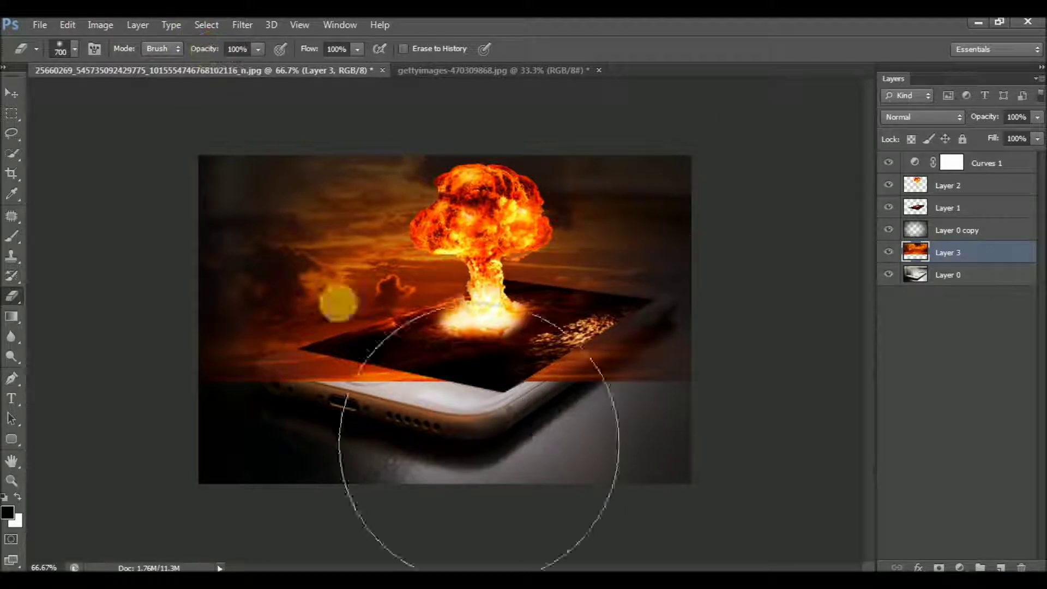
pyautogui.moveTo(175, 439)
pyautogui.mouseDown()
pyautogui.moveTo(850, 447)
pyautogui.moveTo(56, 468)
pyautogui.moveTo(381, 420)
pyautogui.moveTo(676, 432)
pyautogui.moveTo(110, 436)
pyautogui.mouseUp()
pyautogui.press('v')
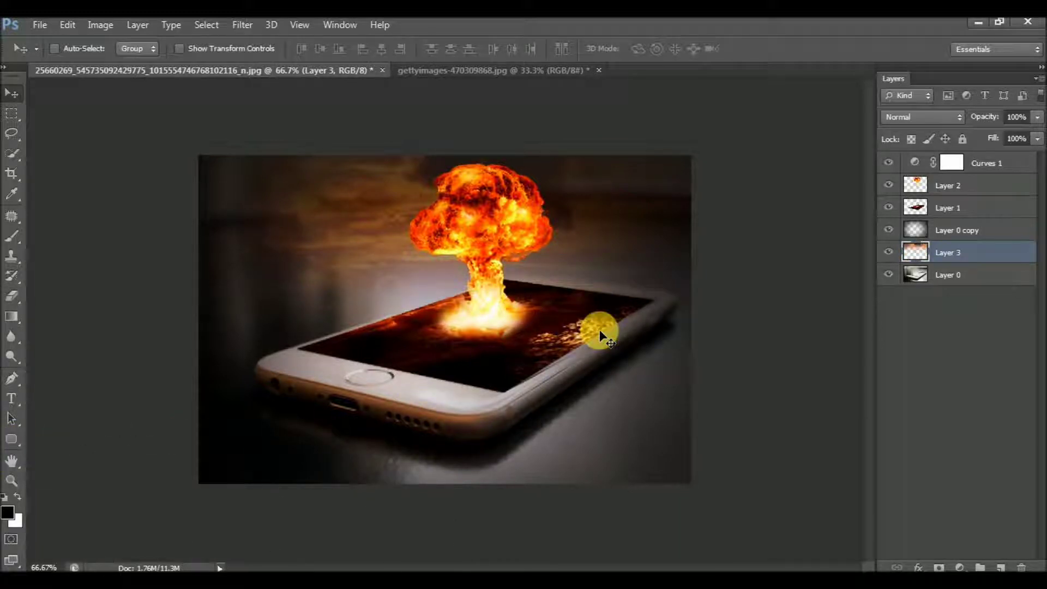
# Lower Layer 0 copy opacity slightly, raise Layer 3 above it in Color Dodge at 68%
pyautogui.click(918, 229)
pyautogui.moveTo(997, 117)
pyautogui.mouseDown()
pyautogui.moveTo(986, 119)
pyautogui.moveTo(1039, 114)
pyautogui.mouseUp()
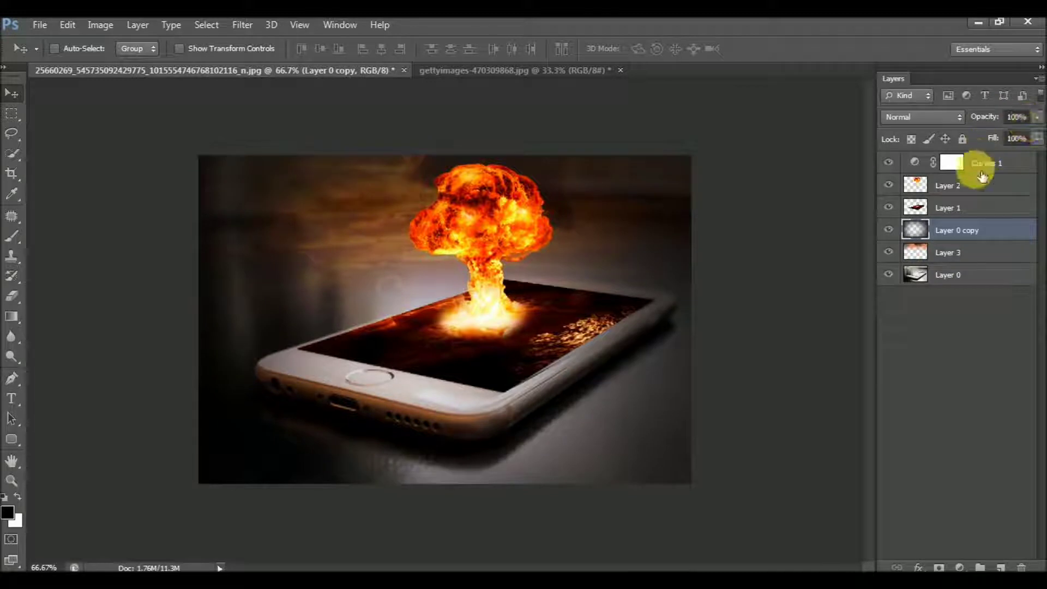
pyautogui.click(936, 254)
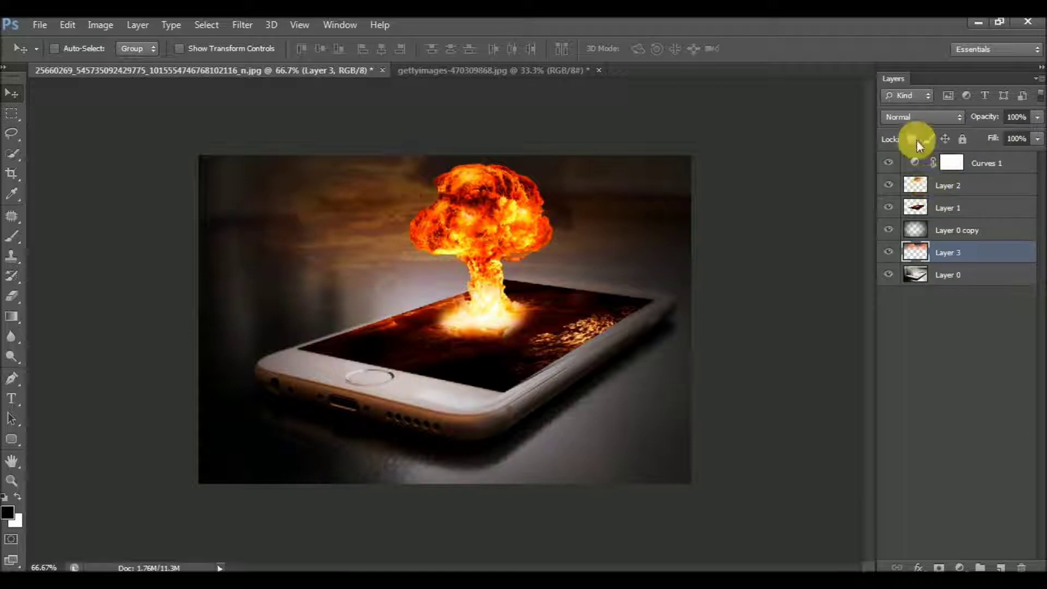
pyautogui.moveTo(957, 259); pyautogui.dragTo(957, 238)
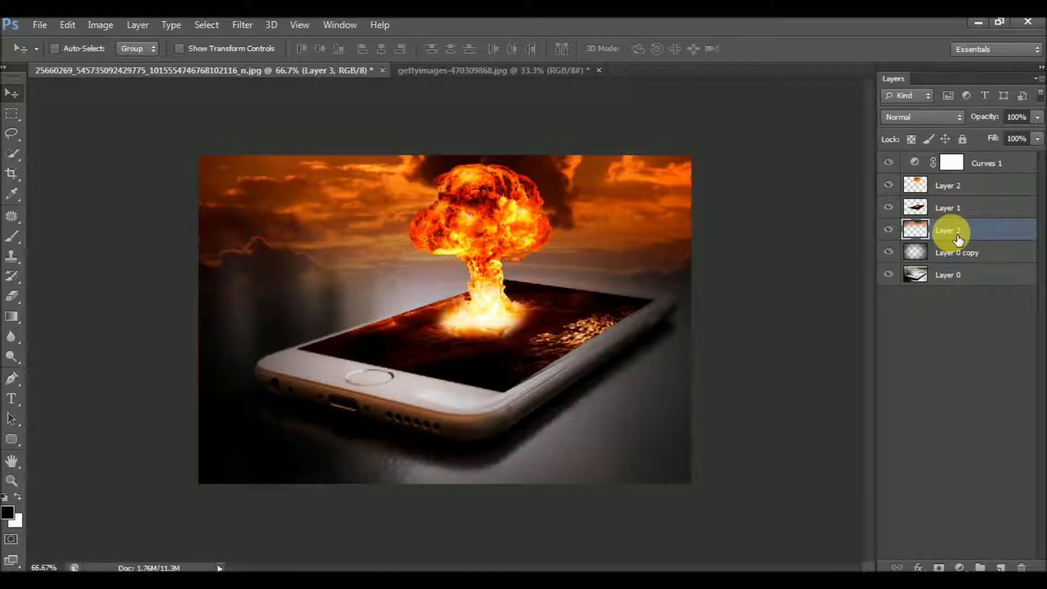
pyautogui.click(920, 117)
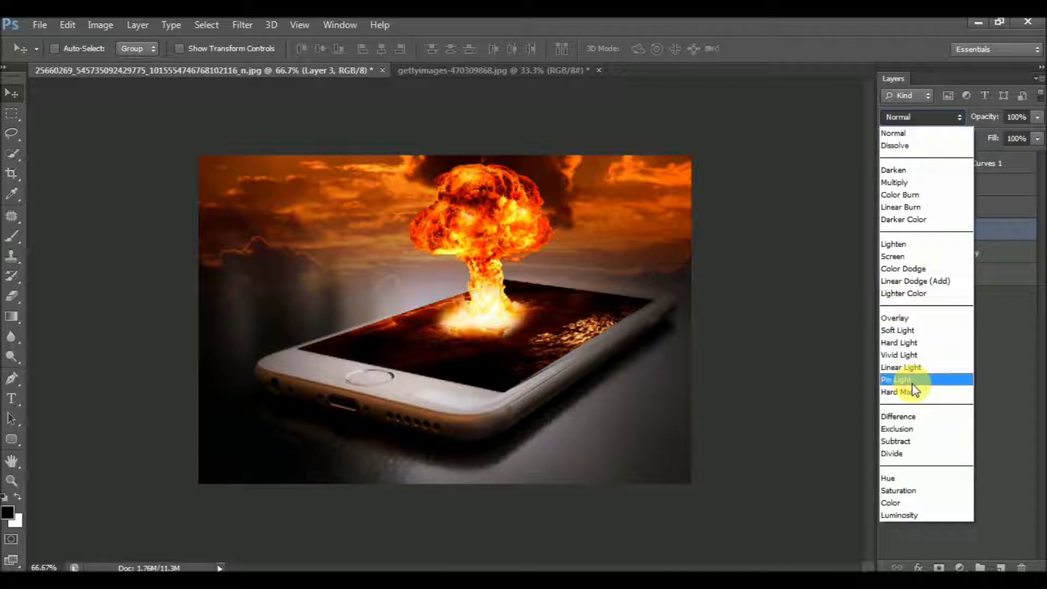
pyautogui.click(922, 270)
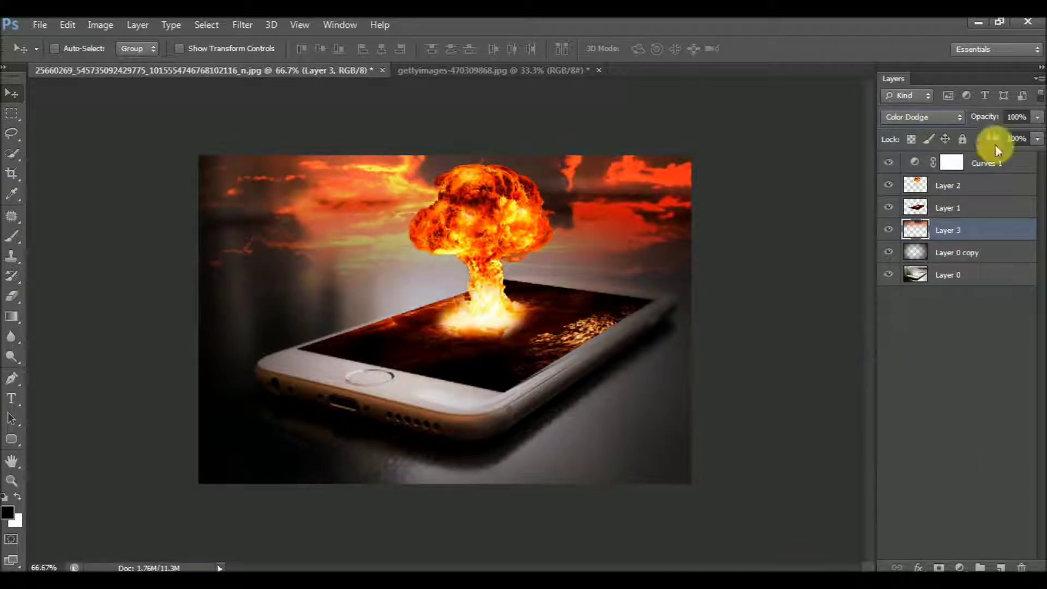
pyautogui.moveTo(993, 123); pyautogui.dragTo(964, 120)
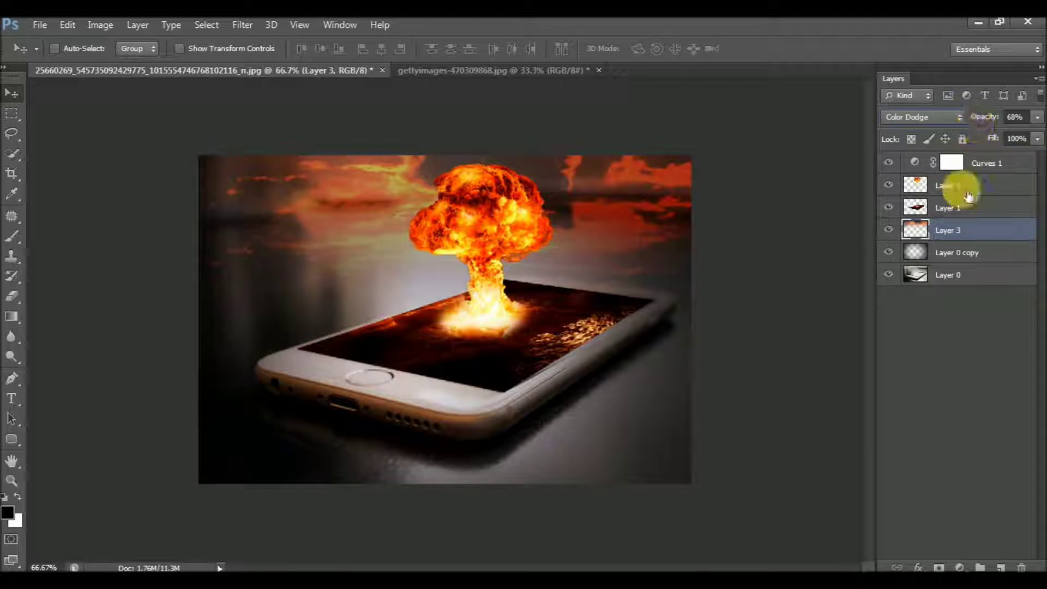
pyautogui.click(941, 252)
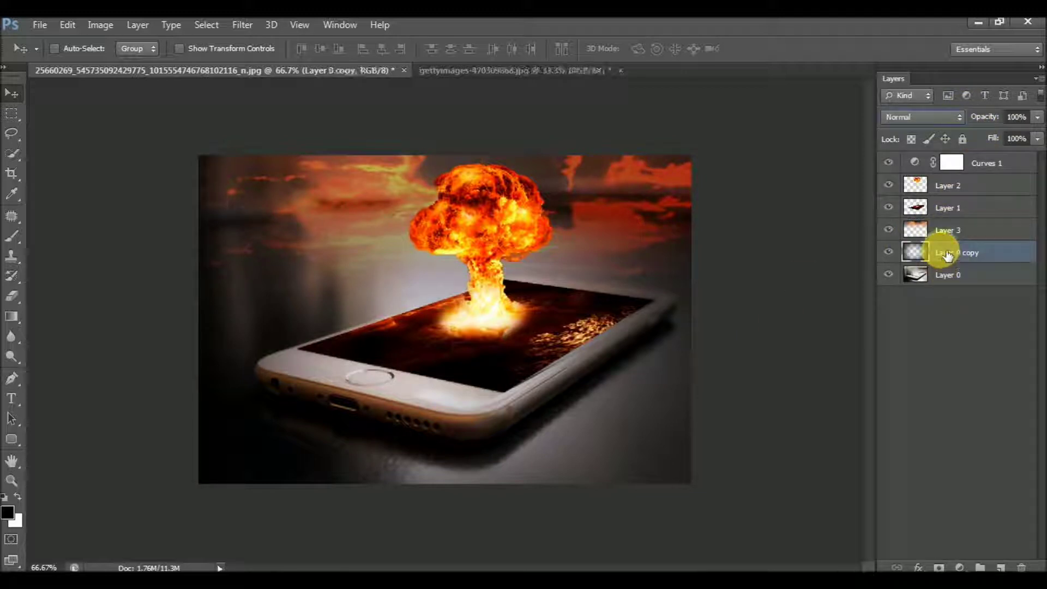
# Duplicate the original phone photo, Layer 0, into a new copy above it
pyautogui.click(953, 167)
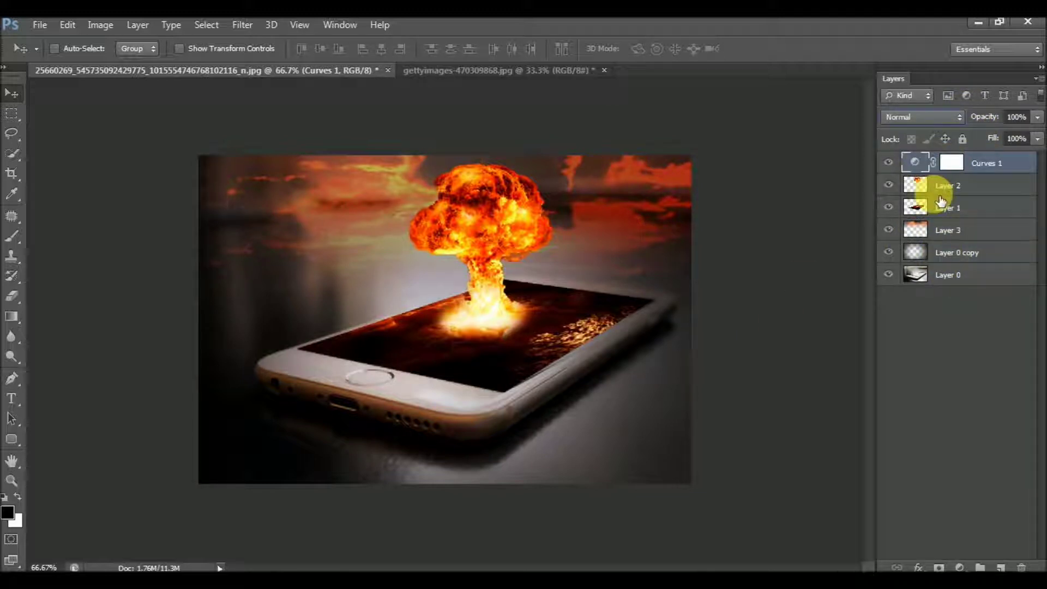
pyautogui.click(959, 567)
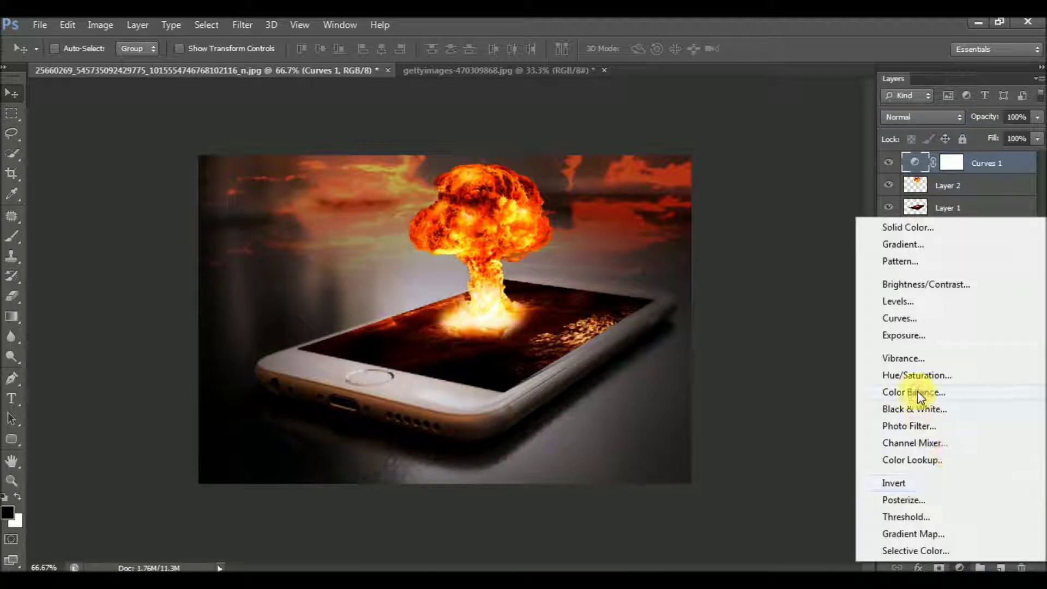
pyautogui.click(950, 207)
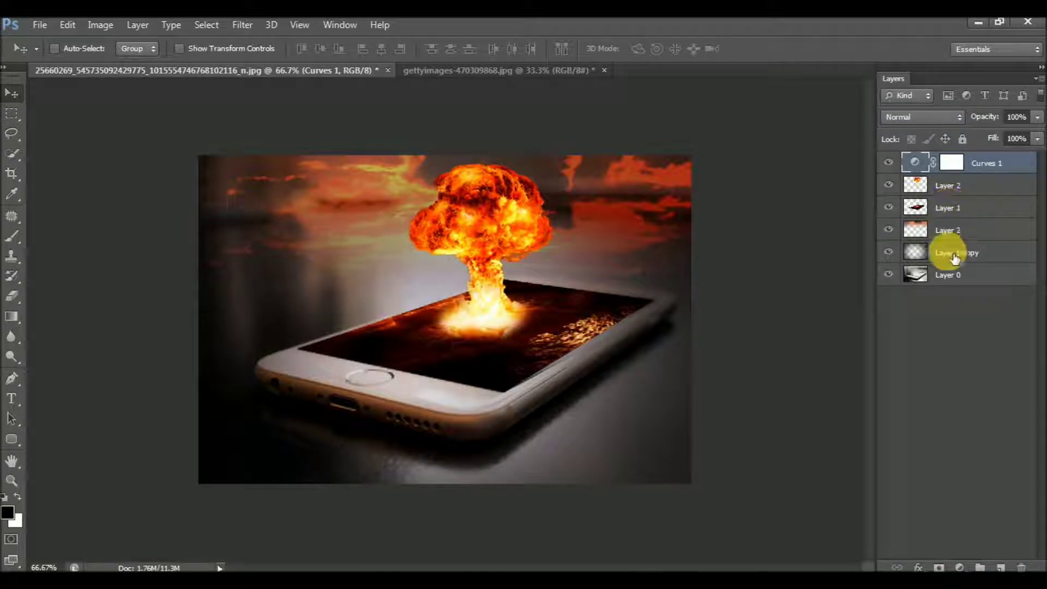
pyautogui.click(946, 252)
pyautogui.click(946, 280)
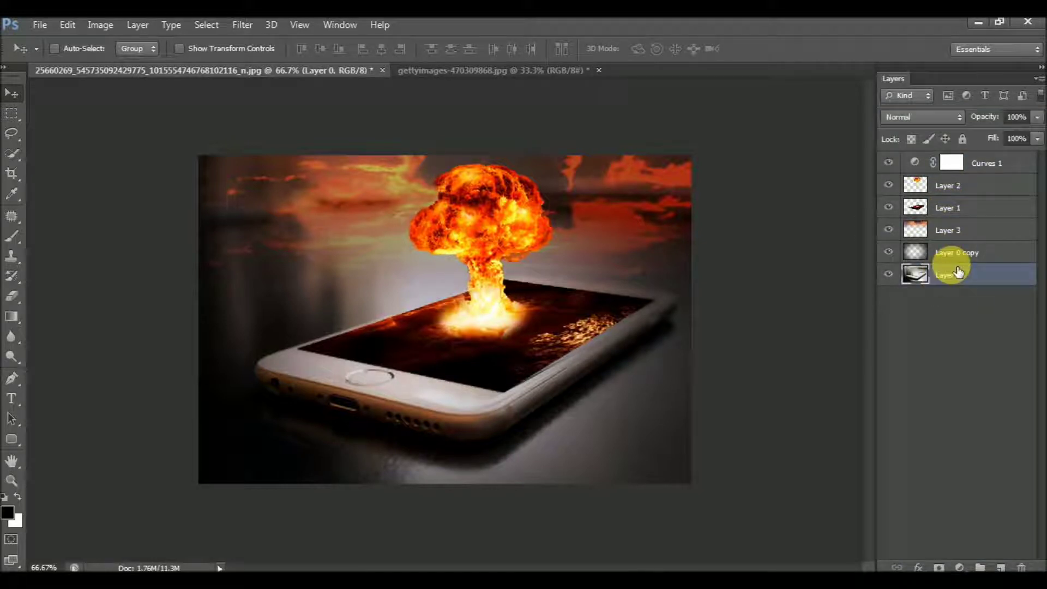
pyautogui.hotkey('ctrl', 'j')
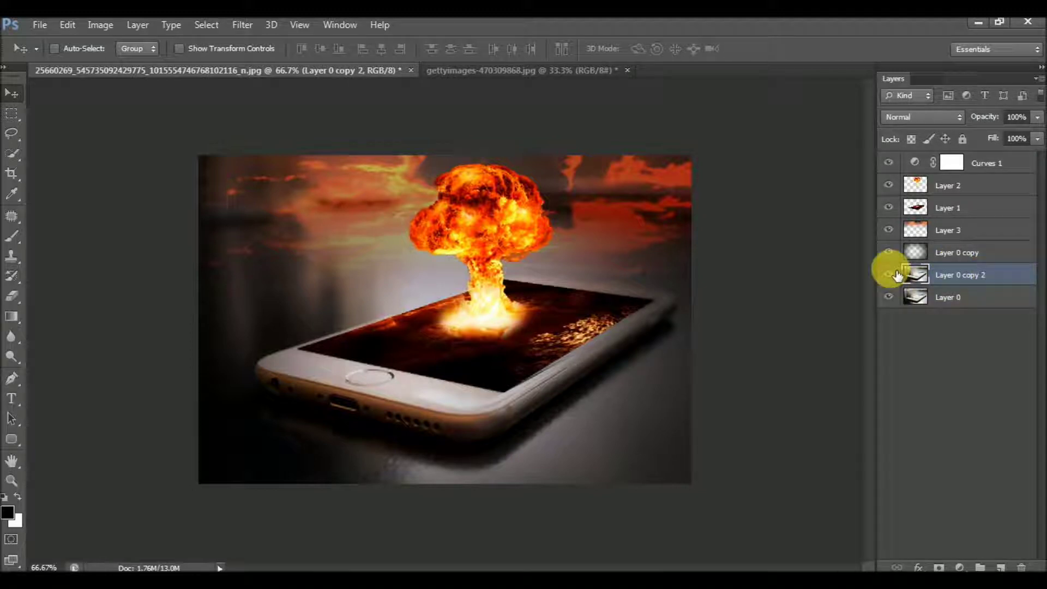
# Darken the duplicated photo with a Hue/Saturation Lightness of about -31
pyautogui.hotkey('ctrl', 'l')
pyautogui.moveTo(781, 249); pyautogui.dragTo(773, 255)
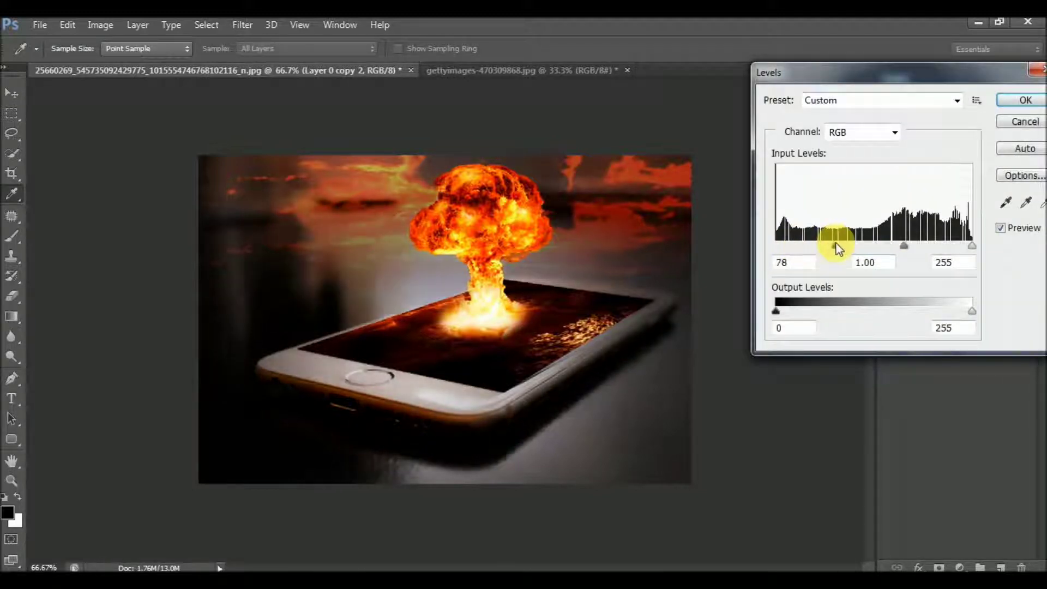
pyautogui.press('Escape')
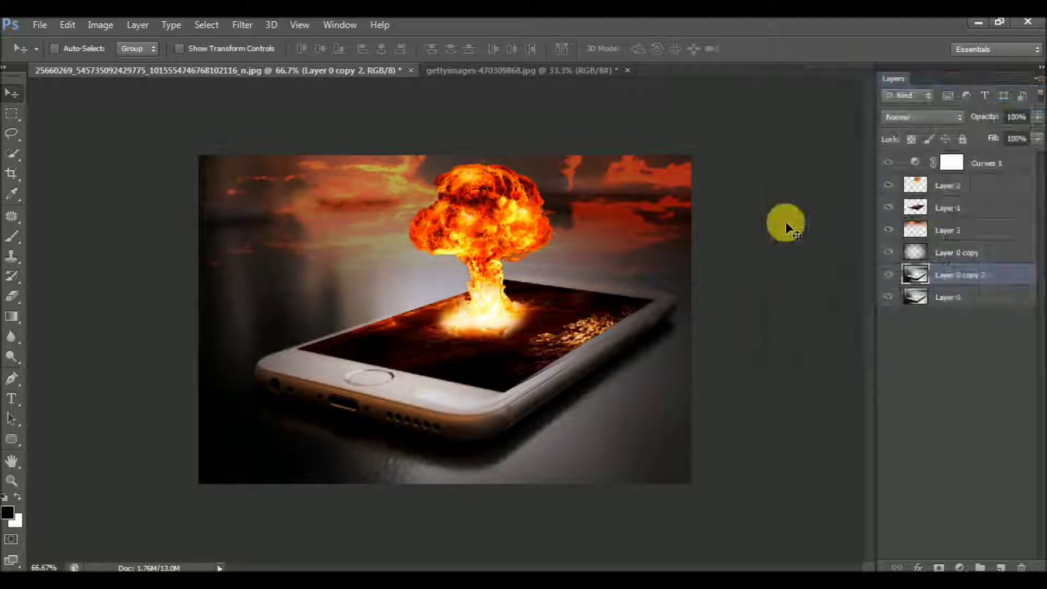
pyautogui.hotkey('ctrl', 'u')
pyautogui.moveTo(868, 295); pyautogui.dragTo(845, 297)
pyautogui.press('Return')
# Compare the image with and without the darkened copy, and test-erase a patch then undo it
pyautogui.press('v')
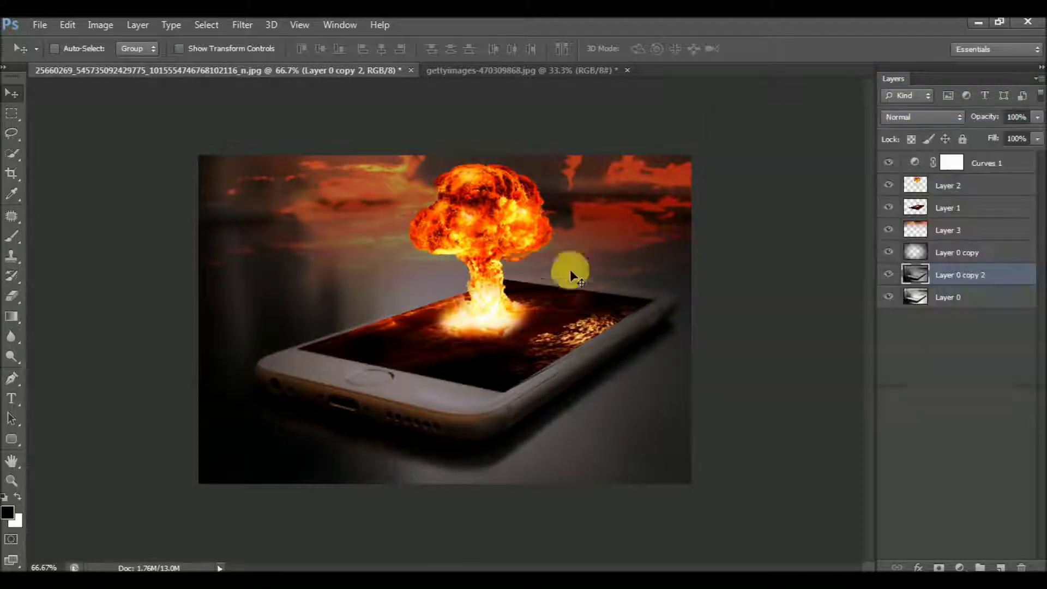
pyautogui.click(890, 276)
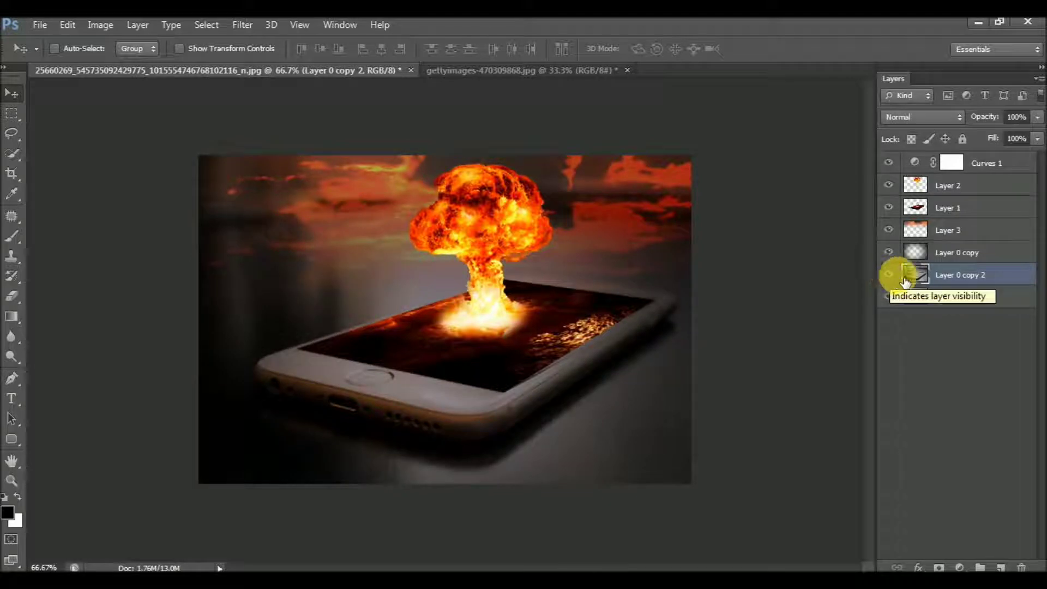
pyautogui.press('e')
pyautogui.click(394, 218)
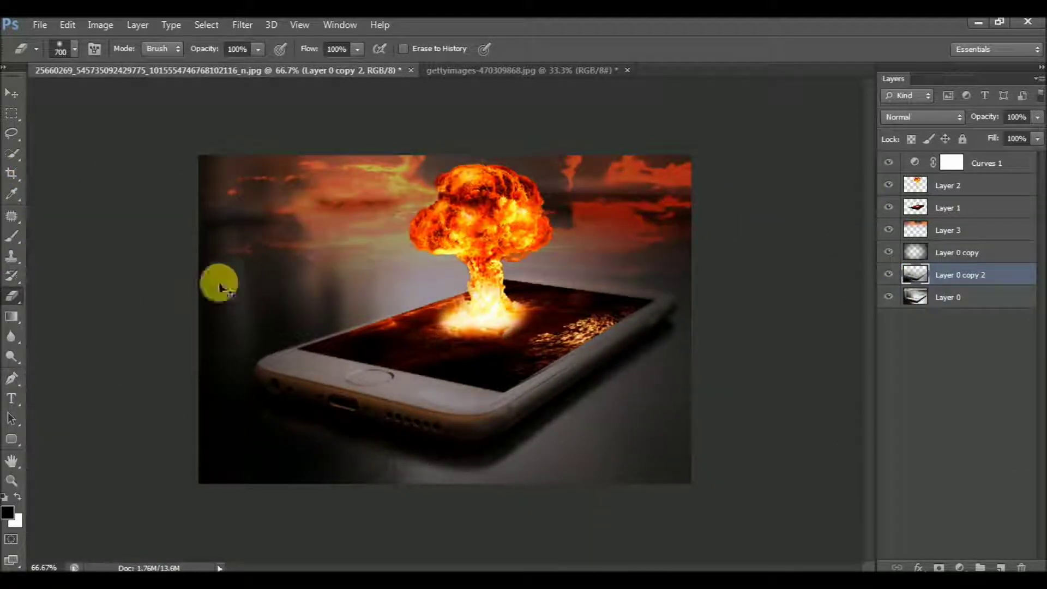
pyautogui.hotkey('ctrl', 'z')
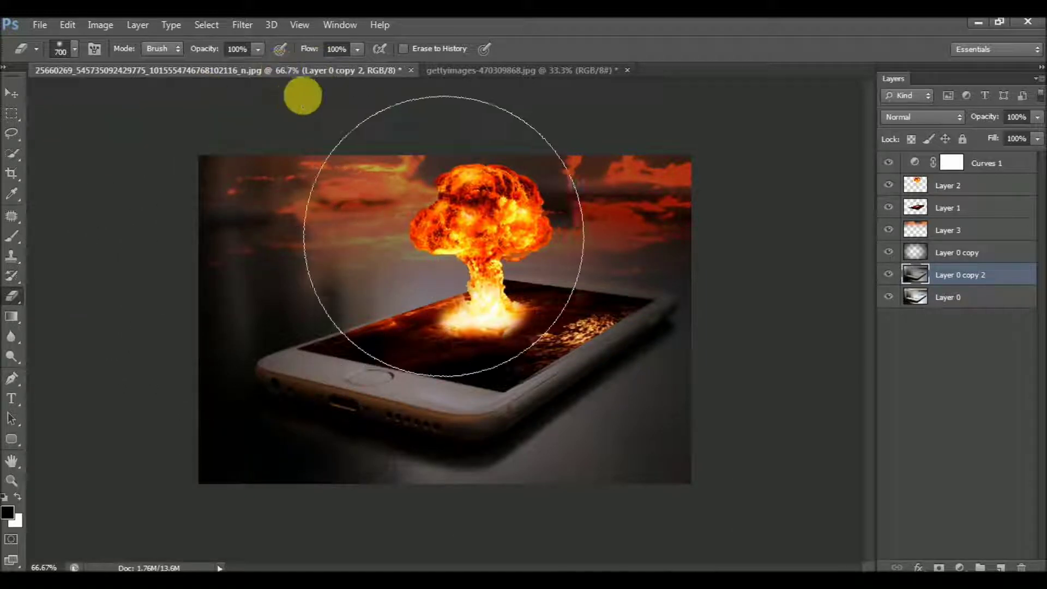
pyautogui.press('v')
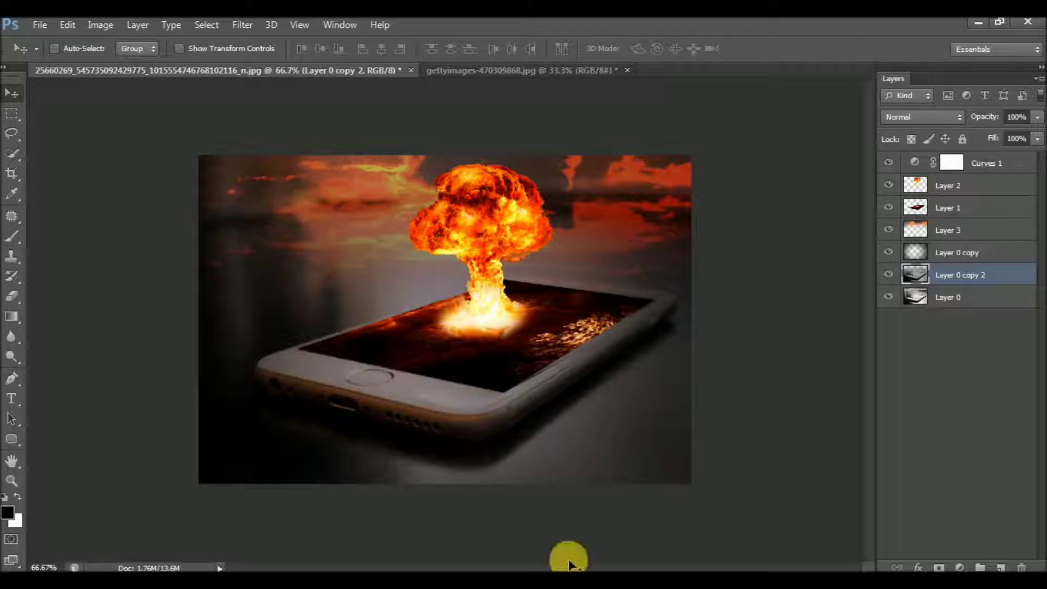
# Bring the cloud image into the composition, fade it, and raise its Red curve midtones
pyautogui.click(744, 73)
pyautogui.moveTo(455, 299)
pyautogui.mouseDown()
pyautogui.moveTo(178, 83)
pyautogui.moveTo(375, 336)
pyautogui.mouseUp()
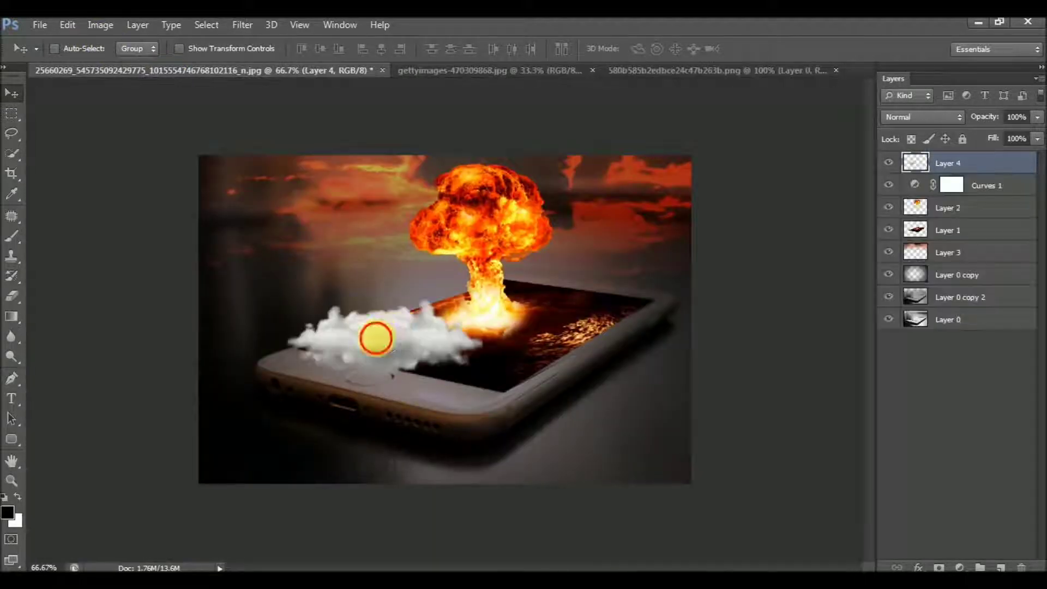
pyautogui.moveTo(993, 122)
pyautogui.mouseDown()
pyautogui.moveTo(968, 124)
pyautogui.moveTo(983, 123)
pyautogui.mouseUp()
pyautogui.hotkey('ctrl', 'm')
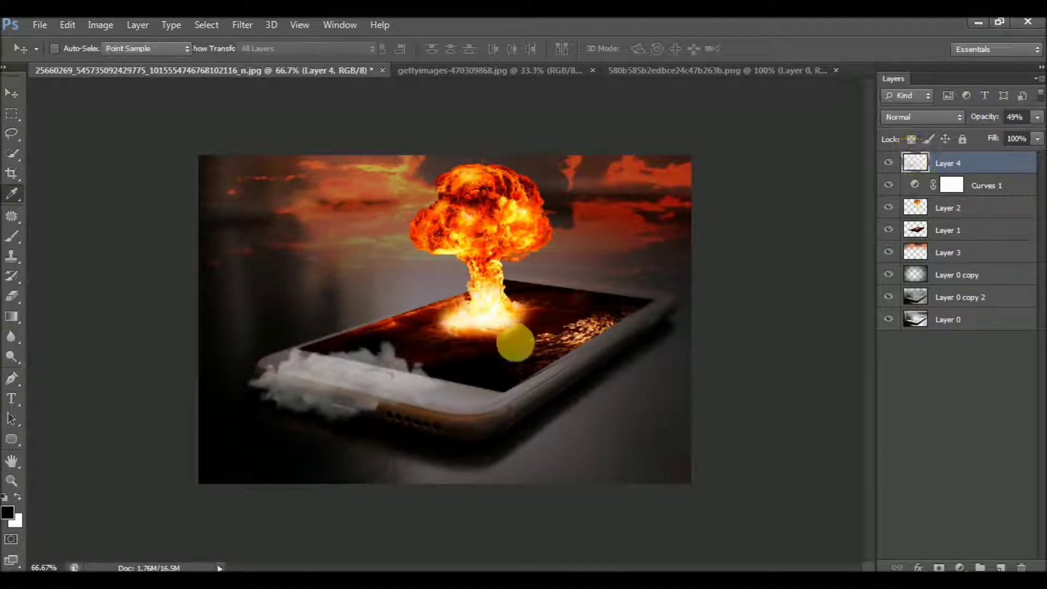
pyautogui.click(831, 75)
pyautogui.click(809, 93)
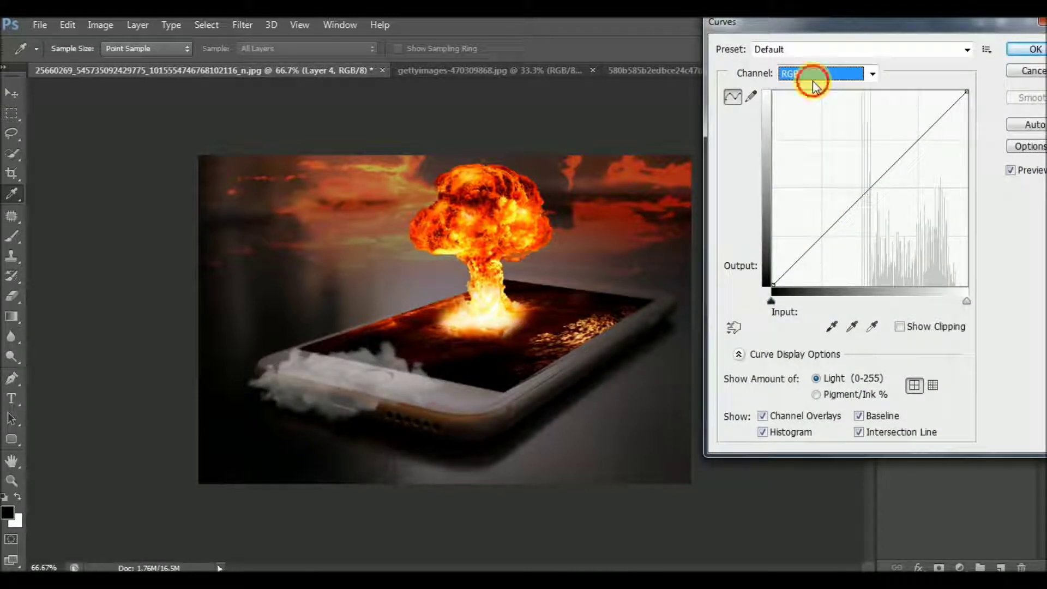
pyautogui.click(795, 103)
pyautogui.moveTo(870, 188)
pyautogui.mouseDown()
pyautogui.moveTo(870, 164)
pyautogui.moveTo(846, 149)
pyautogui.moveTo(868, 151)
pyautogui.mouseUp()
pyautogui.press('Return')
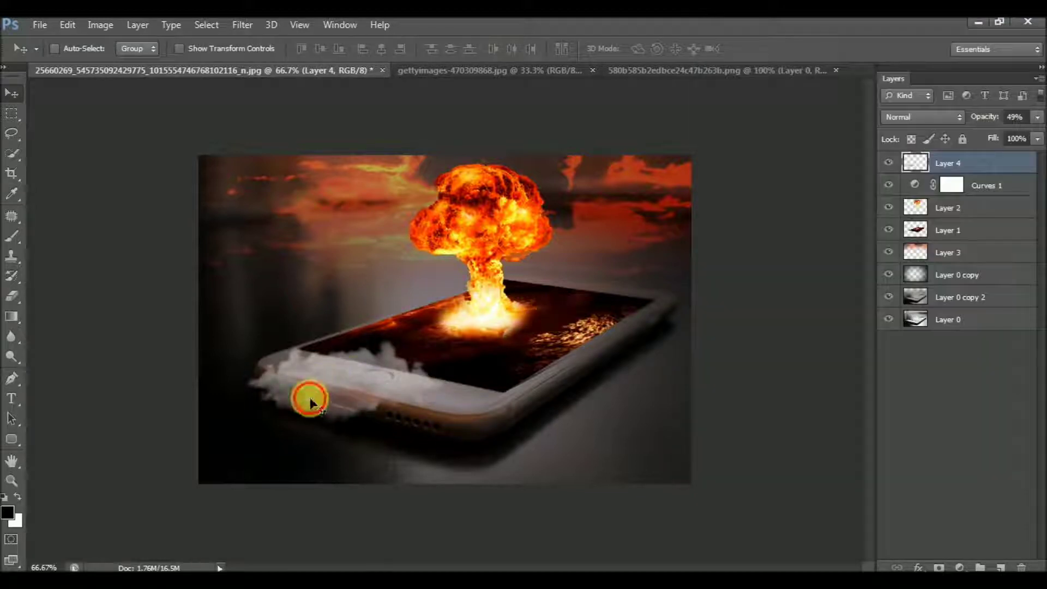
# Place the cloud at 17% opacity in the upper-left sky, then copy it toward the phone's base
pyautogui.moveTo(310, 397); pyautogui.dragTo(297, 431)
pyautogui.moveTo(981, 116); pyautogui.dragTo(964, 112)
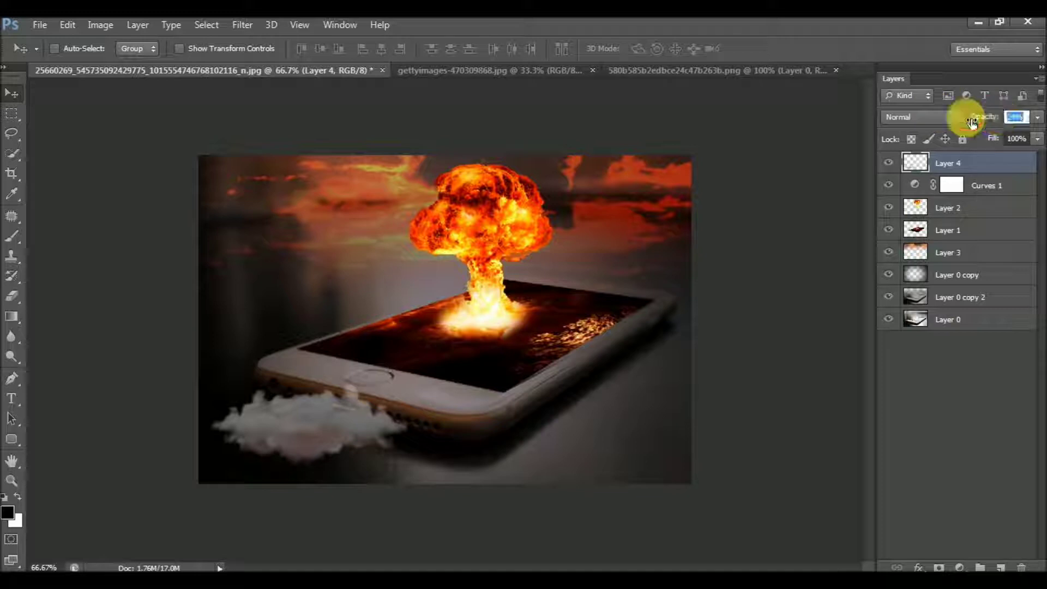
pyautogui.moveTo(283, 433)
pyautogui.mouseDown()
pyautogui.moveTo(310, 164)
pyautogui.moveTo(273, 197)
pyautogui.mouseUp()
pyautogui.press('e')
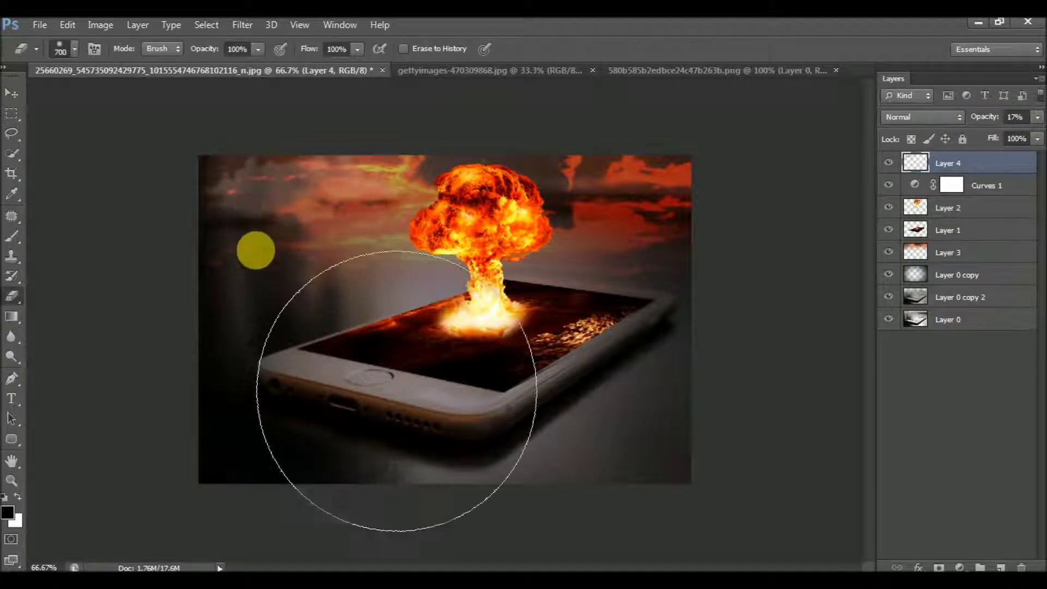
pyautogui.click(73, 53)
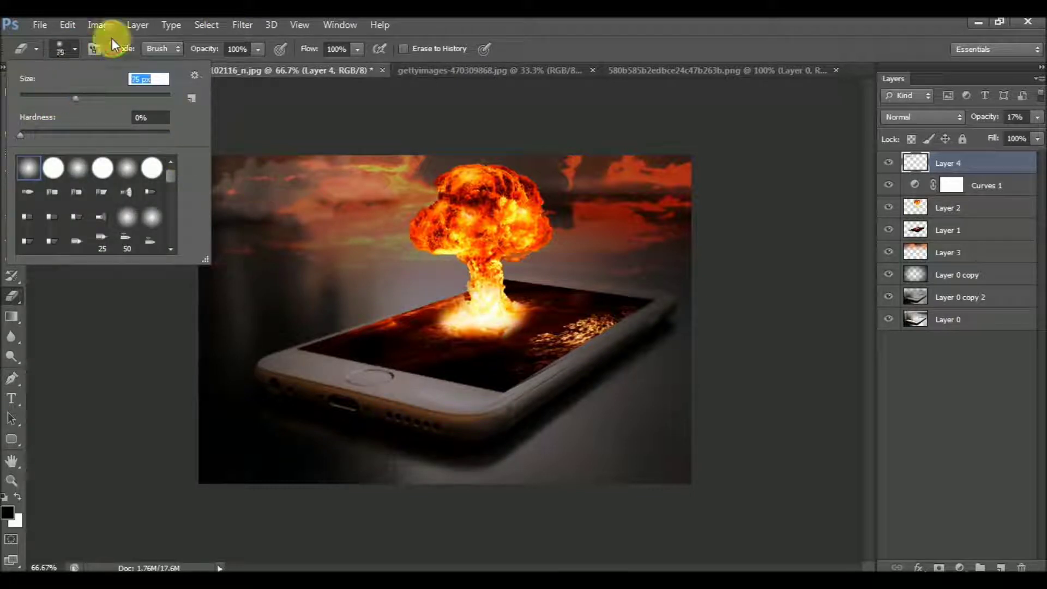
pyautogui.moveTo(214, 50); pyautogui.dragTo(199, 48)
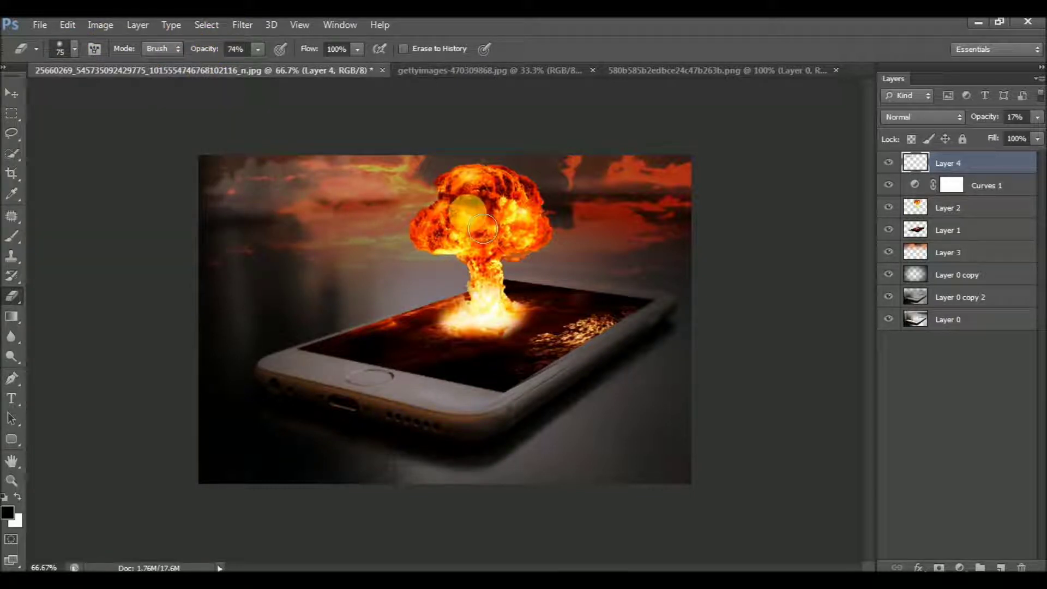
pyautogui.press('v')
pyautogui.moveTo(271, 186)
pyautogui.mouseDown()
pyautogui.moveTo(590, 318)
pyautogui.moveTo(584, 423)
pyautogui.moveTo(596, 421)
pyautogui.moveTo(518, 449)
pyautogui.moveTo(472, 437)
pyautogui.mouseUp()
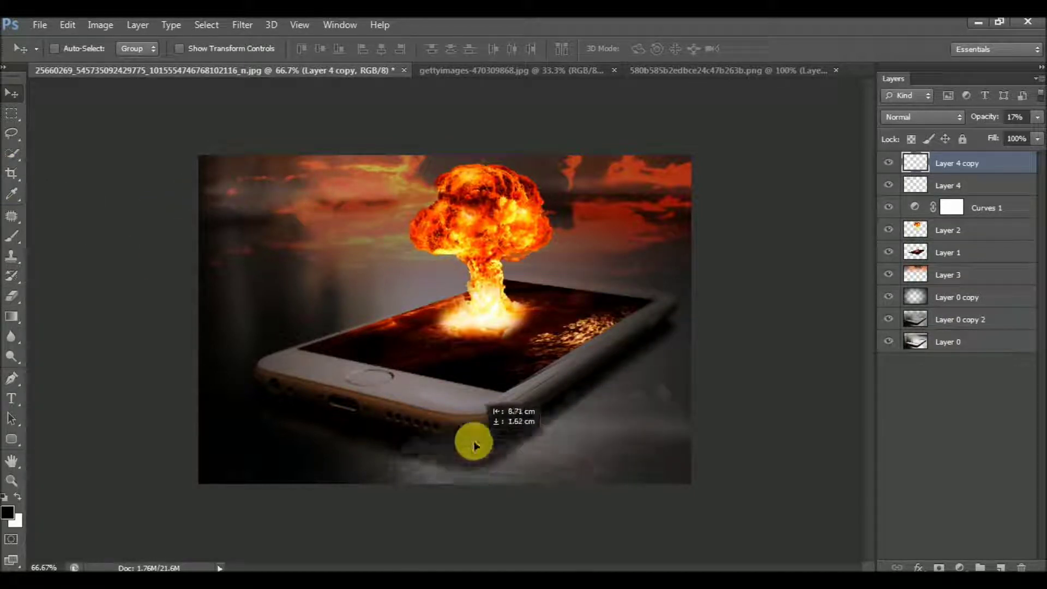
# Turn the cloud copy grey and darker with Hue/Saturation, then reposition it
pyautogui.hotkey('ctrl', 'l')
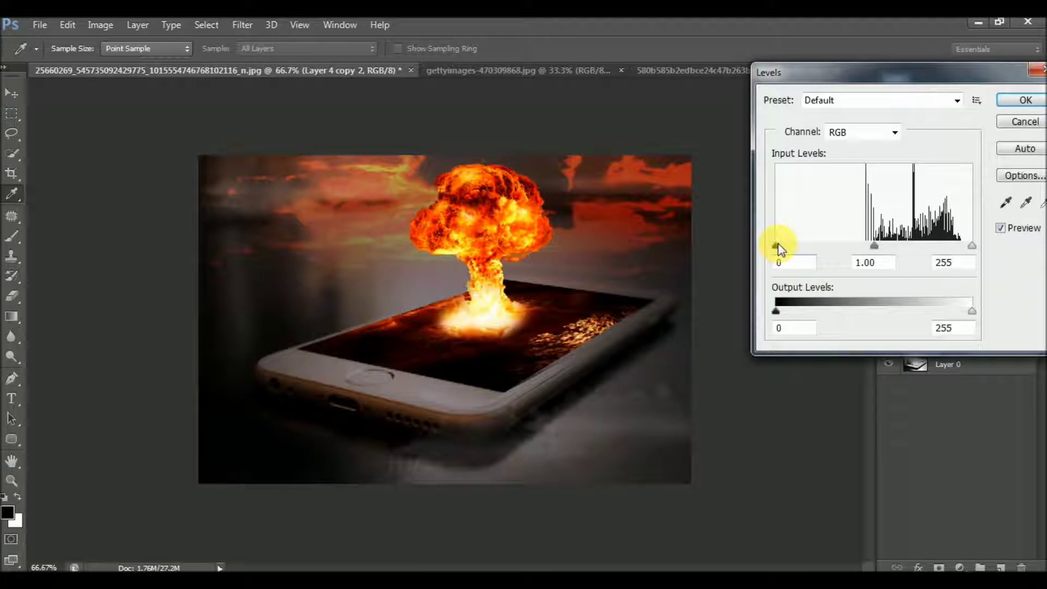
pyautogui.press('Escape')
pyautogui.hotkey('ctrl', 'u')
pyautogui.moveTo(867, 260); pyautogui.dragTo(784, 255)
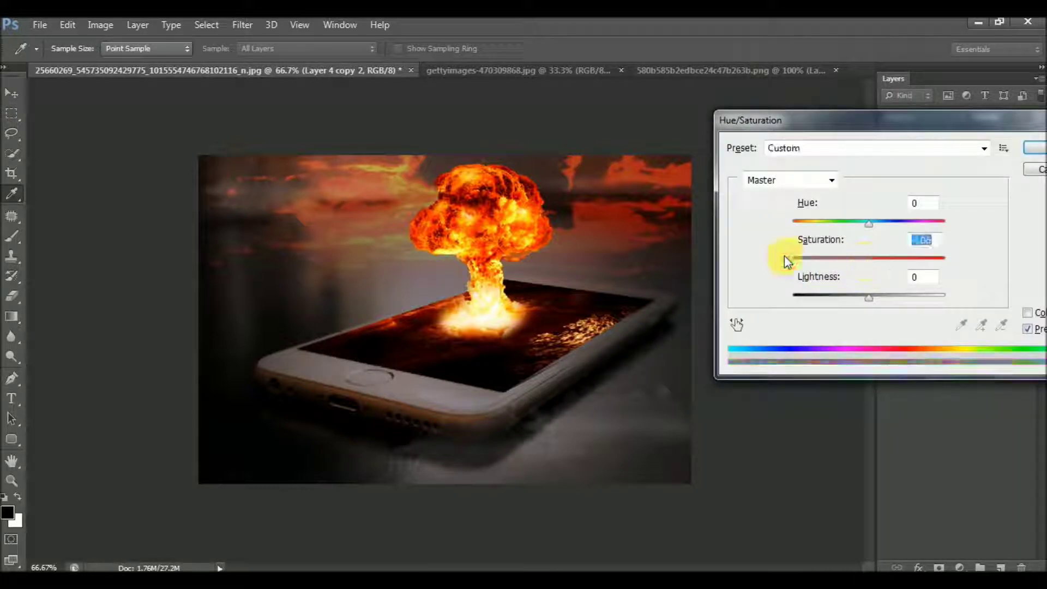
pyautogui.moveTo(868, 298); pyautogui.dragTo(854, 297)
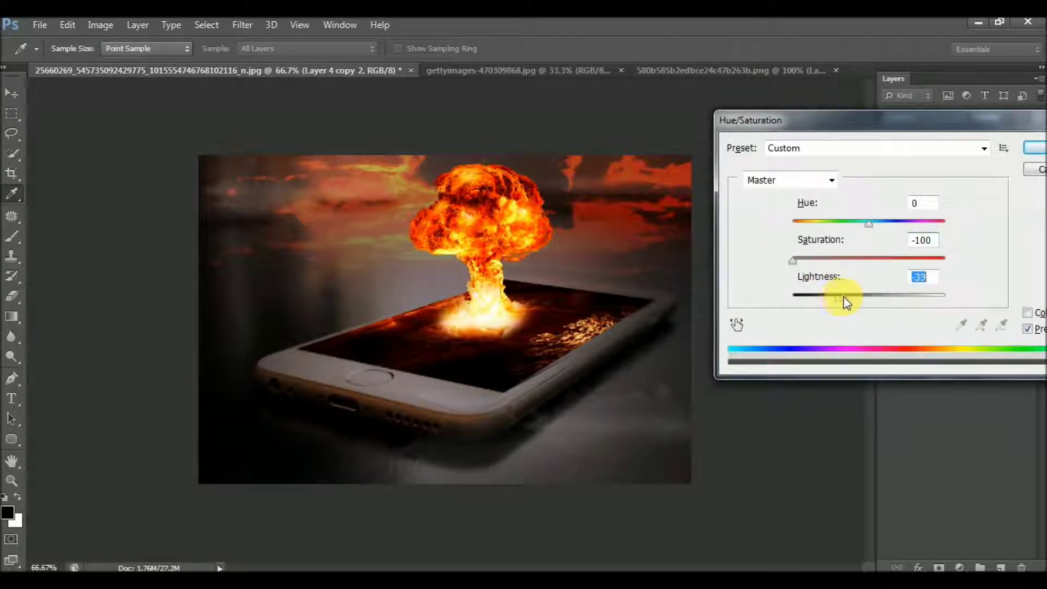
pyautogui.press('Return')
pyautogui.press('v')
pyautogui.moveTo(492, 453)
pyautogui.mouseDown()
pyautogui.moveTo(621, 358)
pyautogui.moveTo(639, 393)
pyautogui.mouseUp()
# Add more smoke copies toward the lower left and select all copies down to Layer 4
pyautogui.moveTo(639, 394)
pyautogui.mouseDown()
pyautogui.moveTo(269, 425)
pyautogui.moveTo(215, 478)
pyautogui.moveTo(357, 427)
pyautogui.mouseUp()
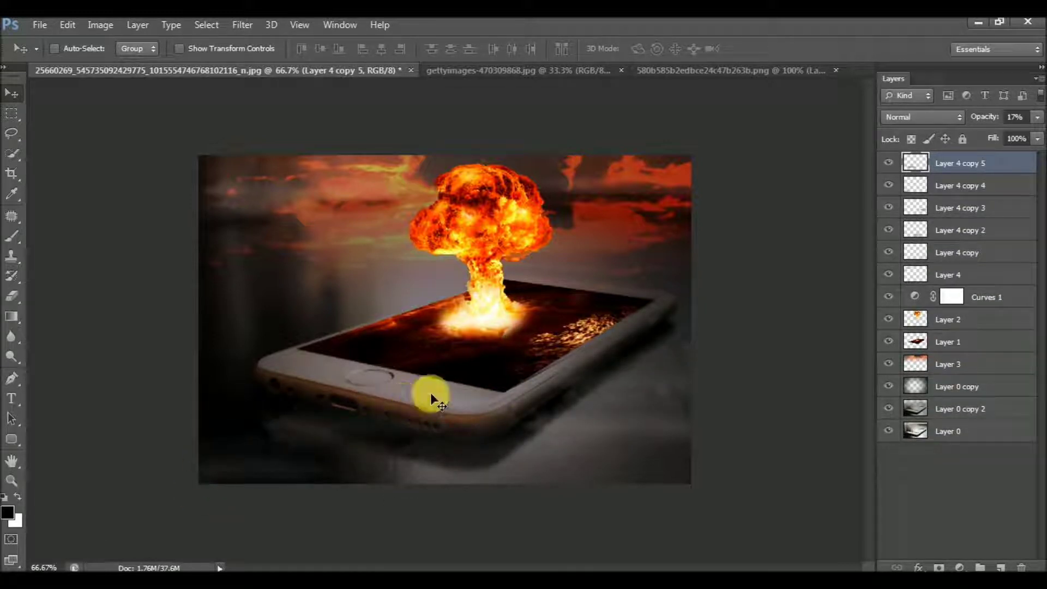
pyautogui.hotkey('ctrl', 'b')
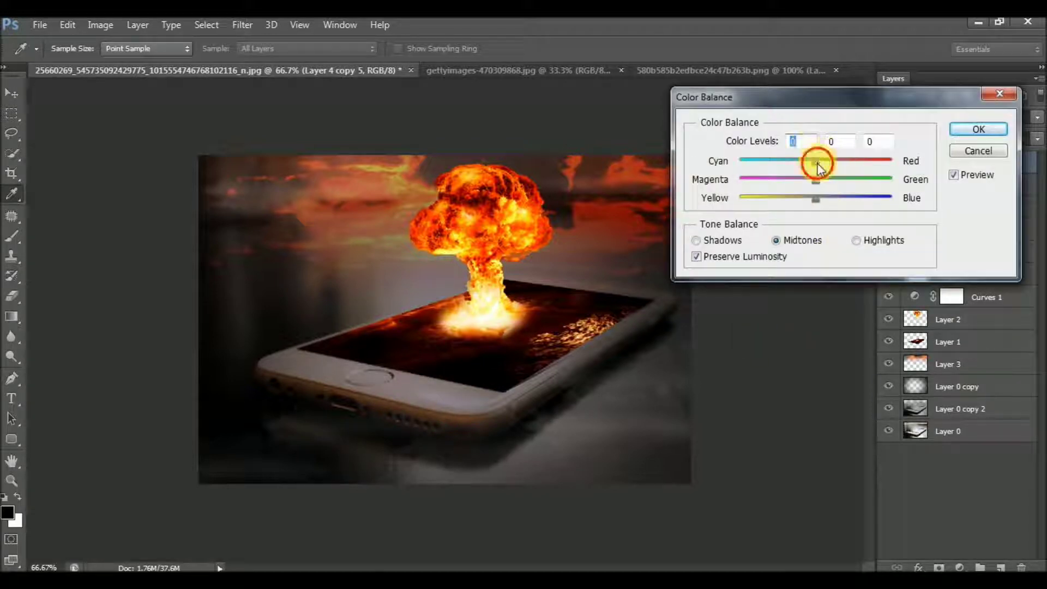
pyautogui.press('Escape')
pyautogui.moveTo(327, 436)
pyautogui.mouseDown()
pyautogui.moveTo(491, 436)
pyautogui.moveTo(665, 469)
pyautogui.moveTo(247, 419)
pyautogui.mouseUp()
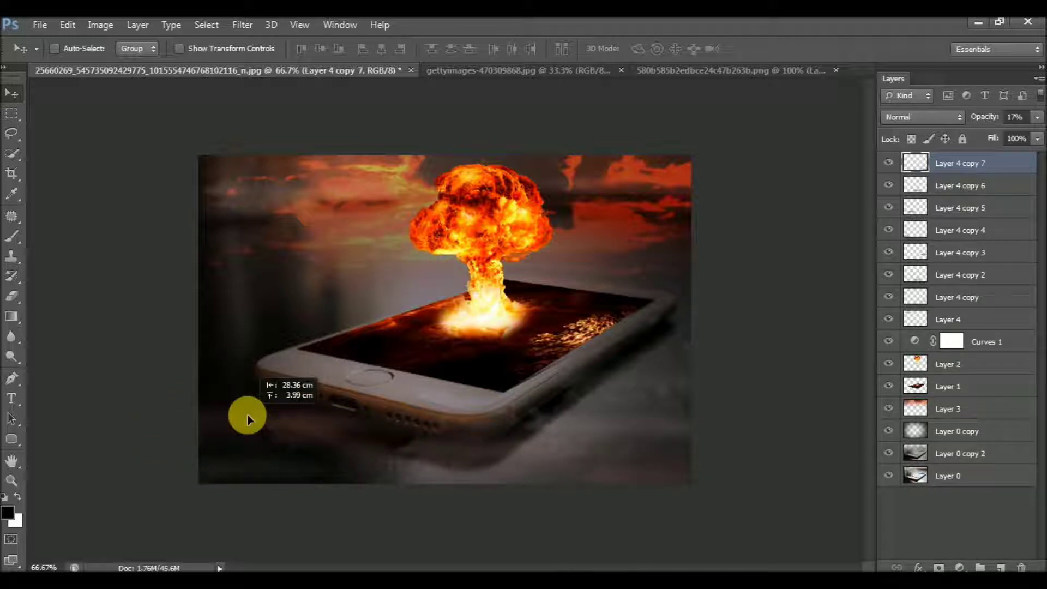
pyautogui.moveTo(246, 413)
pyautogui.mouseDown()
pyautogui.moveTo(303, 238)
pyautogui.moveTo(529, 225)
pyautogui.moveTo(703, 450)
pyautogui.moveTo(426, 446)
pyautogui.moveTo(295, 459)
pyautogui.moveTo(329, 464)
pyautogui.moveTo(355, 459)
pyautogui.moveTo(191, 406)
pyautogui.moveTo(210, 411)
pyautogui.mouseUp()
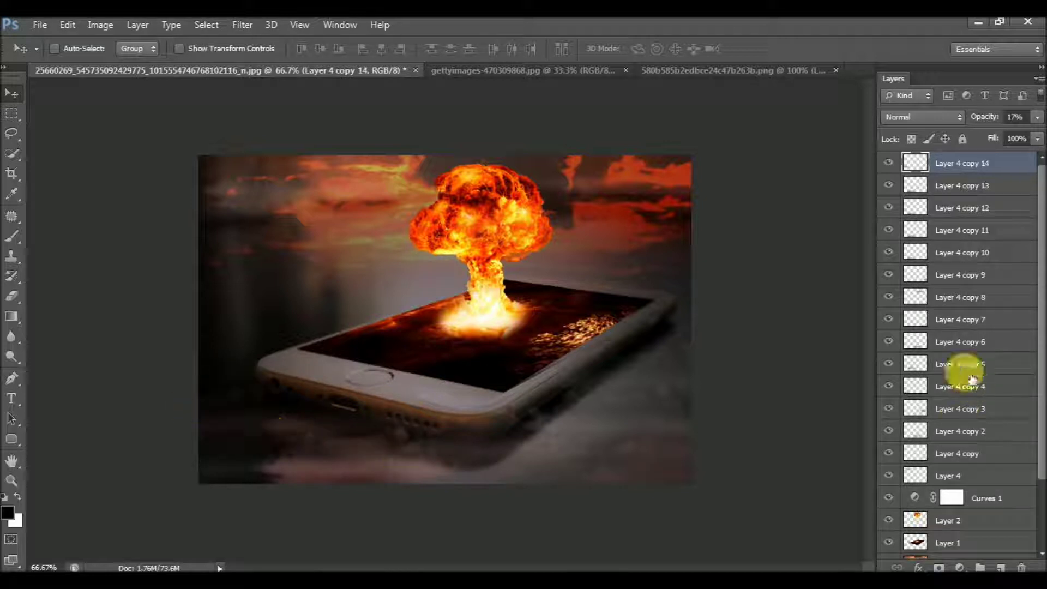
pyautogui.click(960, 342)
pyautogui.click(947, 476)
pyautogui.keyDown('shift'); pyautogui.click(960, 158); pyautogui.keyUp('shift')
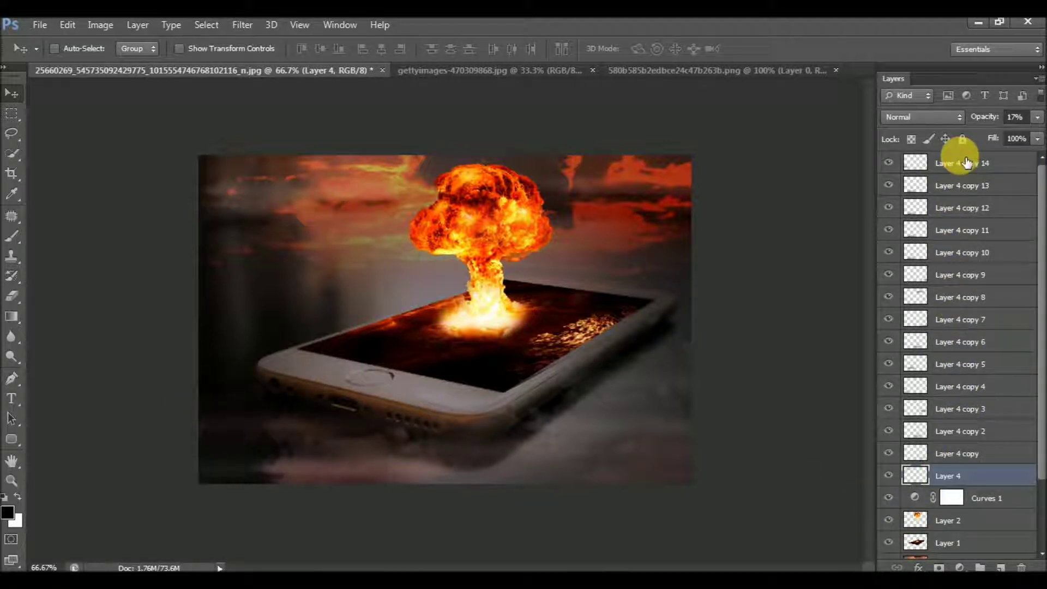
# Merge the smoke copies and soften their bottom edge with a 150px eraser at 45%
pyautogui.hotkey('ctrl', 'e')
pyautogui.press('e')
pyautogui.moveTo(238, 498)
pyautogui.mouseDown()
pyautogui.moveTo(912, 474)
pyautogui.moveTo(426, 462)
pyautogui.mouseUp()
pyautogui.press(']')
pyautogui.press(']')
pyautogui.click(213, 24)
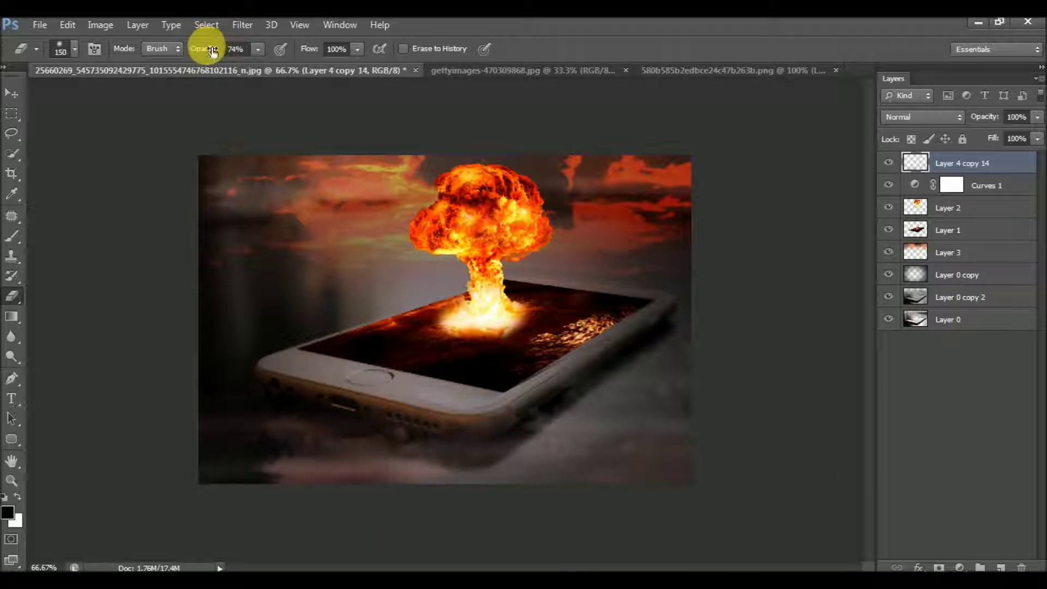
pyautogui.click(203, 53)
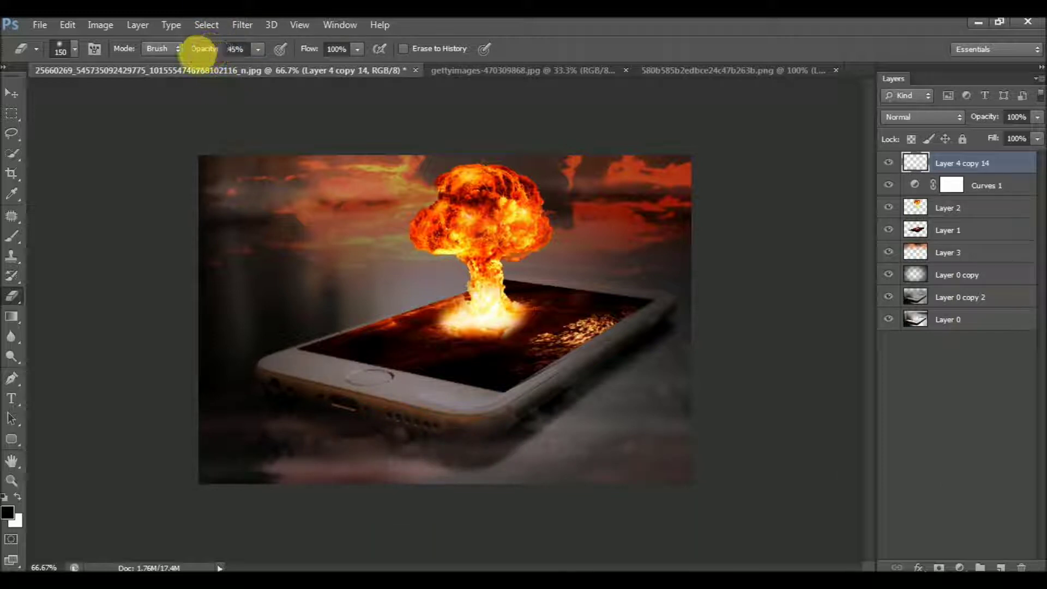
pyautogui.moveTo(311, 480); pyautogui.dragTo(8, 460)
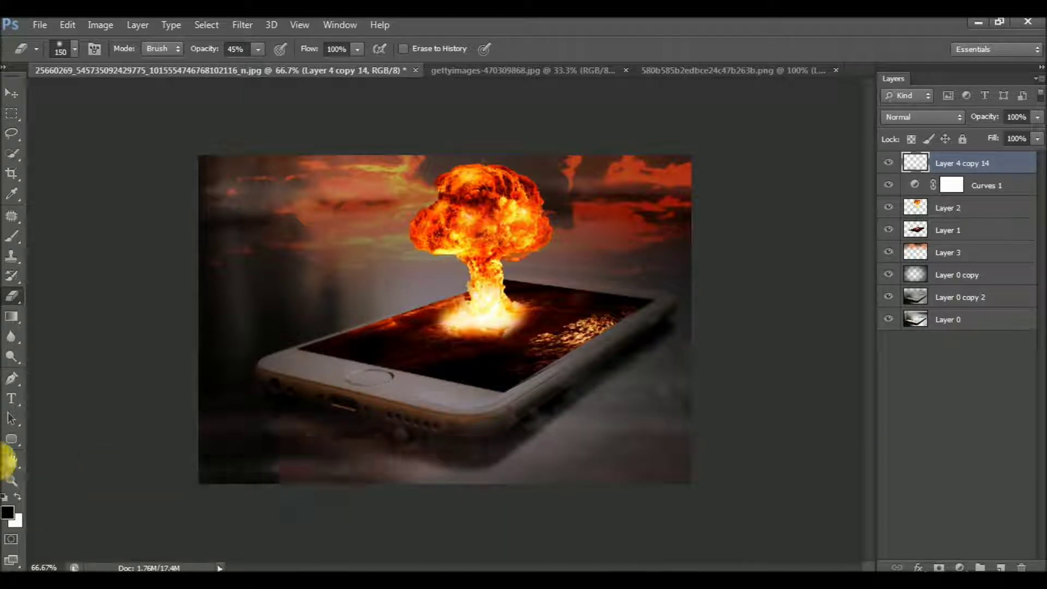
pyautogui.moveTo(206, 433); pyautogui.dragTo(513, 436)
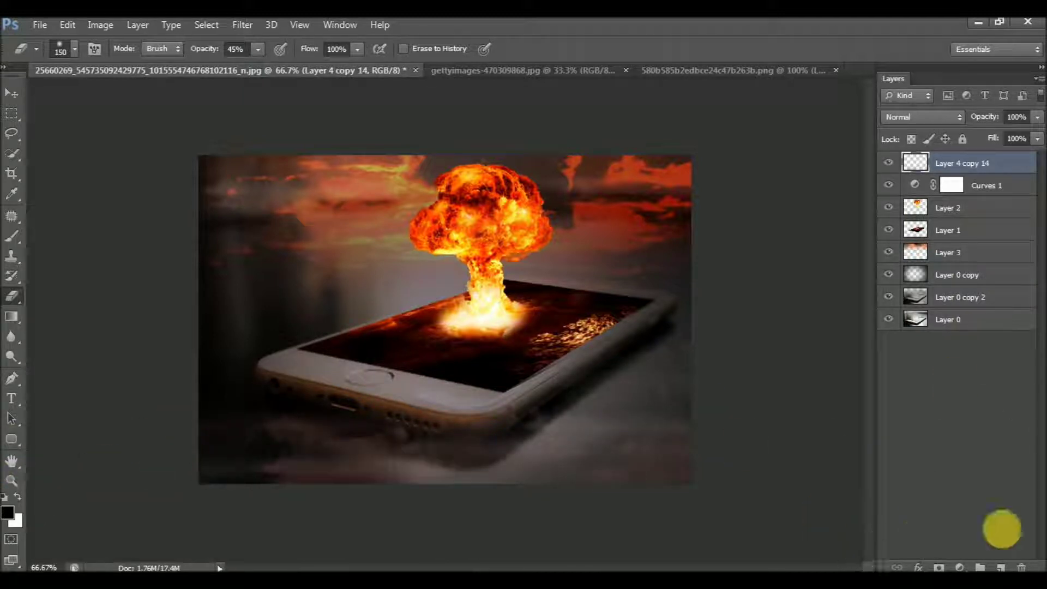
# Add a vertically flipped copy of the merged smoke, then select Layer 2
pyautogui.press('v')
pyautogui.moveTo(404, 467)
pyautogui.mouseDown()
pyautogui.moveTo(400, 479)
pyautogui.moveTo(487, 444)
pyautogui.moveTo(332, 404)
pyautogui.moveTo(278, 299)
pyautogui.moveTo(270, 194)
pyautogui.moveTo(407, 243)
pyautogui.moveTo(380, 219)
pyautogui.moveTo(309, 215)
pyautogui.moveTo(277, 264)
pyautogui.mouseUp()
pyautogui.hotkey('ctrl', 't')
pyautogui.rightClick(487, 443)
pyautogui.click(498, 431)
pyautogui.press('Return')
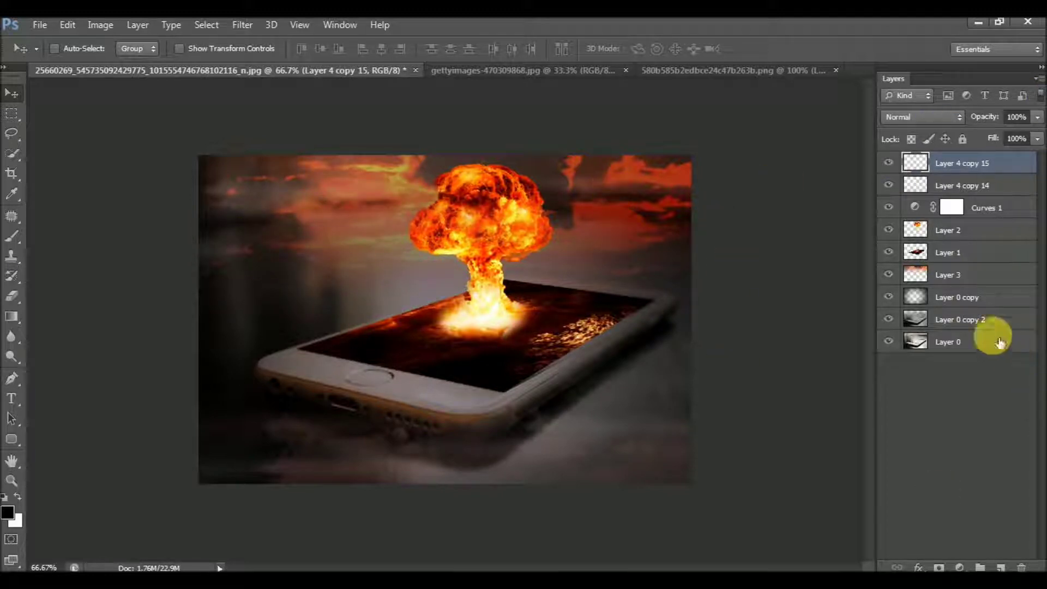
pyautogui.click(941, 235)
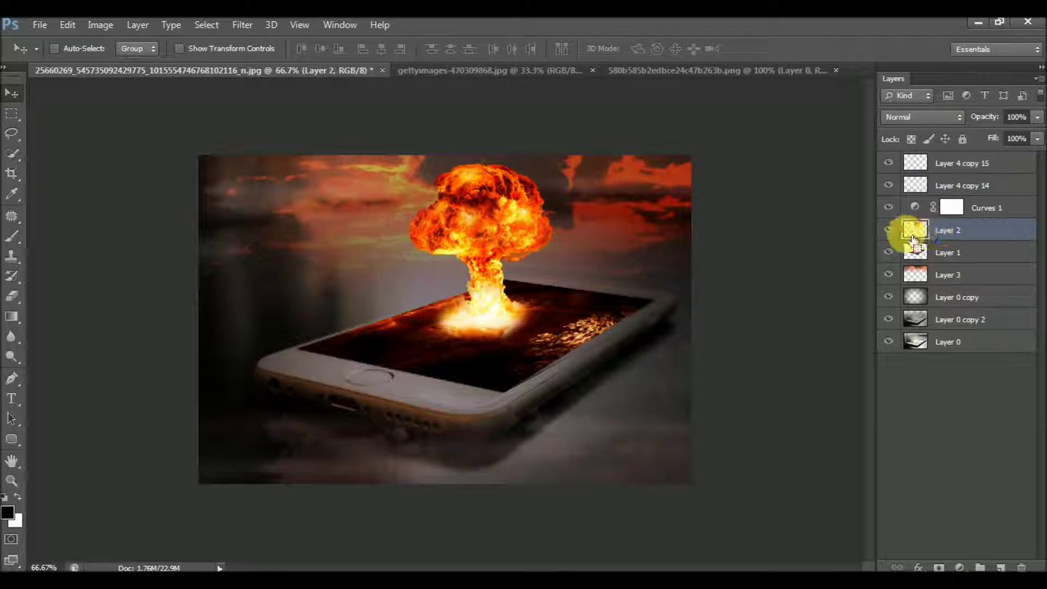
# Shift the explosion layer's hue to +12 with Hue/Saturation
pyautogui.hotkey('ctrl', 'l')
pyautogui.press('Escape')
pyautogui.hotkey('ctrl', 'u')
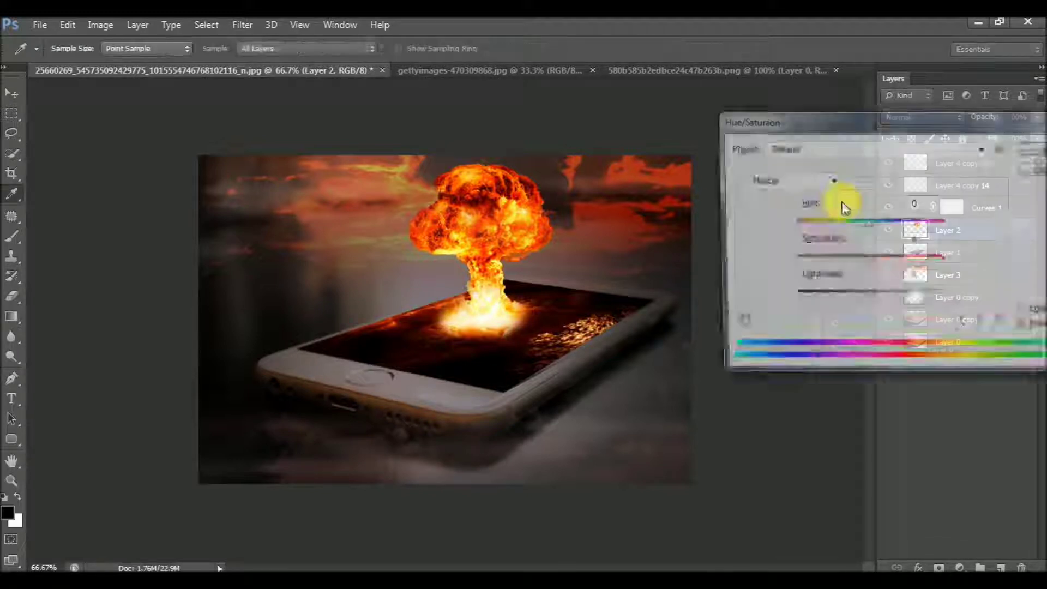
pyautogui.moveTo(871, 224); pyautogui.dragTo(876, 223)
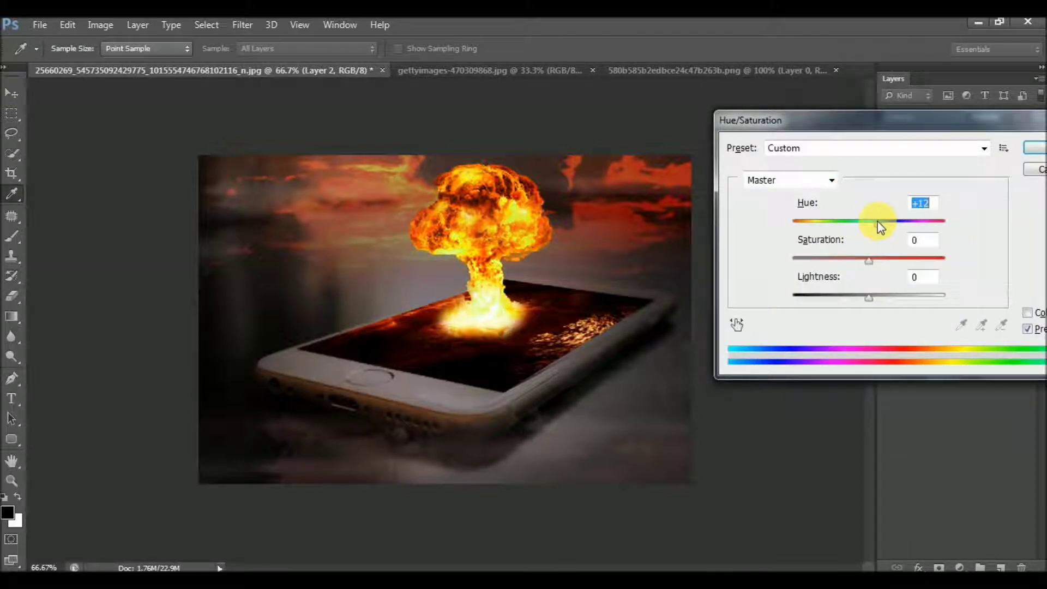
pyautogui.press('Return')
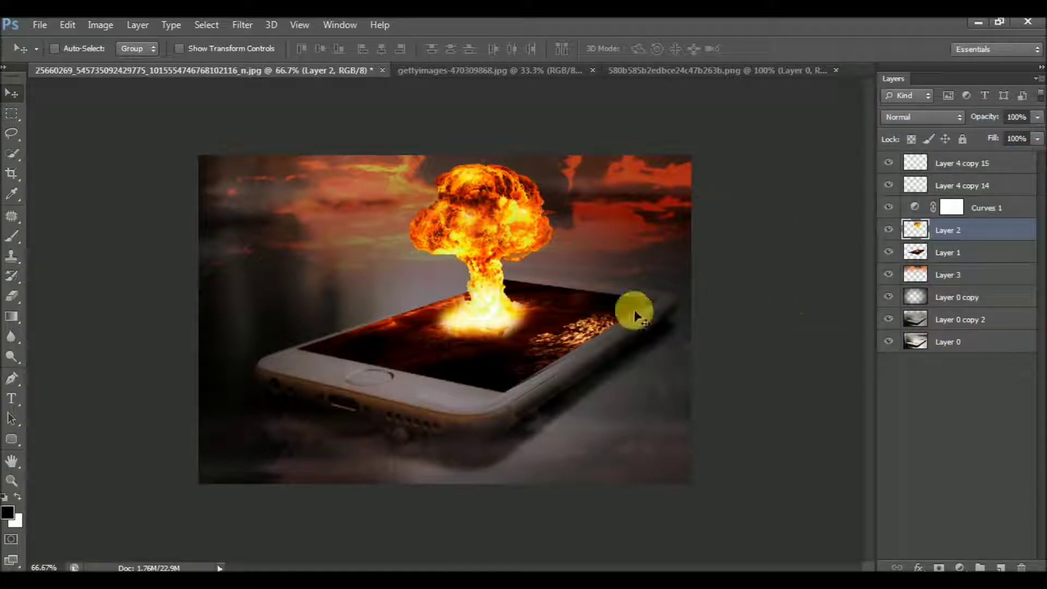
# Erase the mushroom cloud's lower-left edge with a 40px eraser
pyautogui.moveTo(524, 221); pyautogui.dragTo(598, 362)
pyautogui.press('e')
pyautogui.press('[')
pyautogui.press('[')
pyautogui.press('[')
pyautogui.press('[')
pyautogui.moveTo(333, 307)
pyautogui.mouseDown()
pyautogui.moveTo(344, 137)
pyautogui.moveTo(574, 269)
pyautogui.moveTo(498, 306)
pyautogui.mouseUp()
pyautogui.press('v')
# Select the merged smoke layer, Layer 4 copy 14, and nudge it into place
pyautogui.hotkey('ctrl', '0')
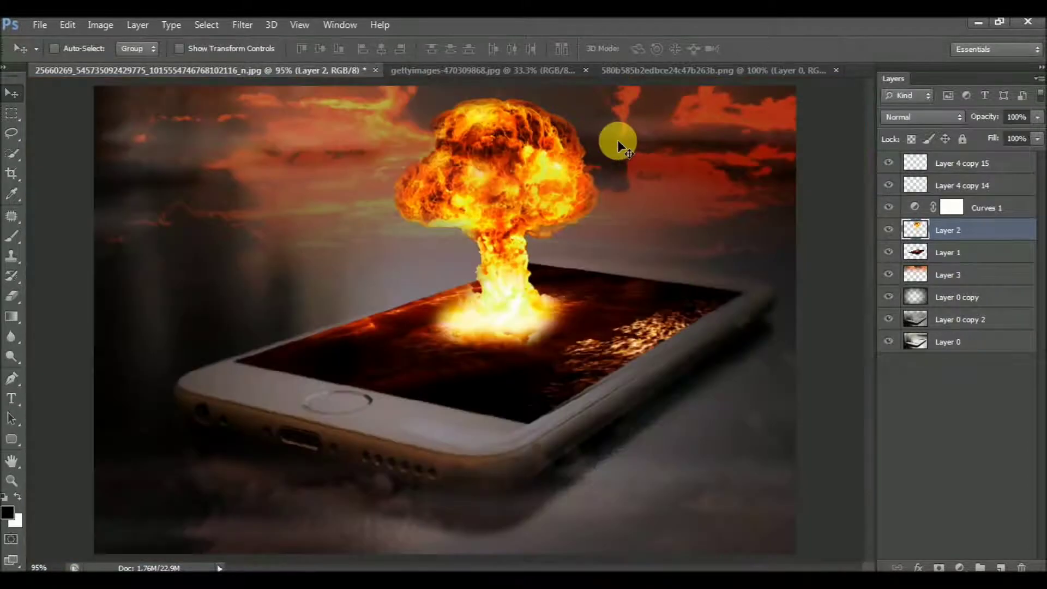
pyautogui.hotkey('ctrl', '-')
pyautogui.hotkey('ctrl', '-')
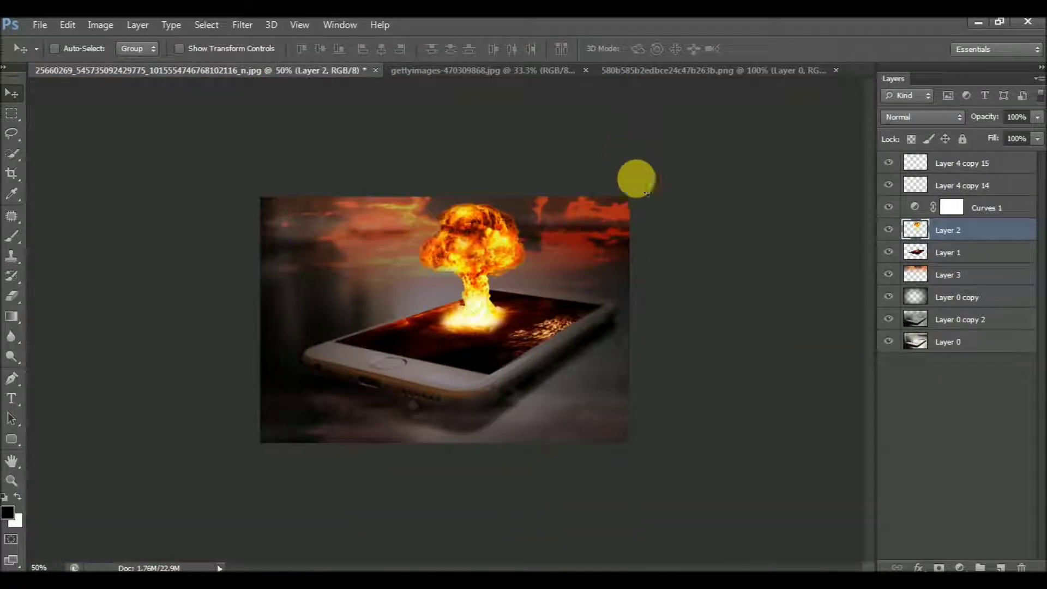
pyautogui.click(943, 275)
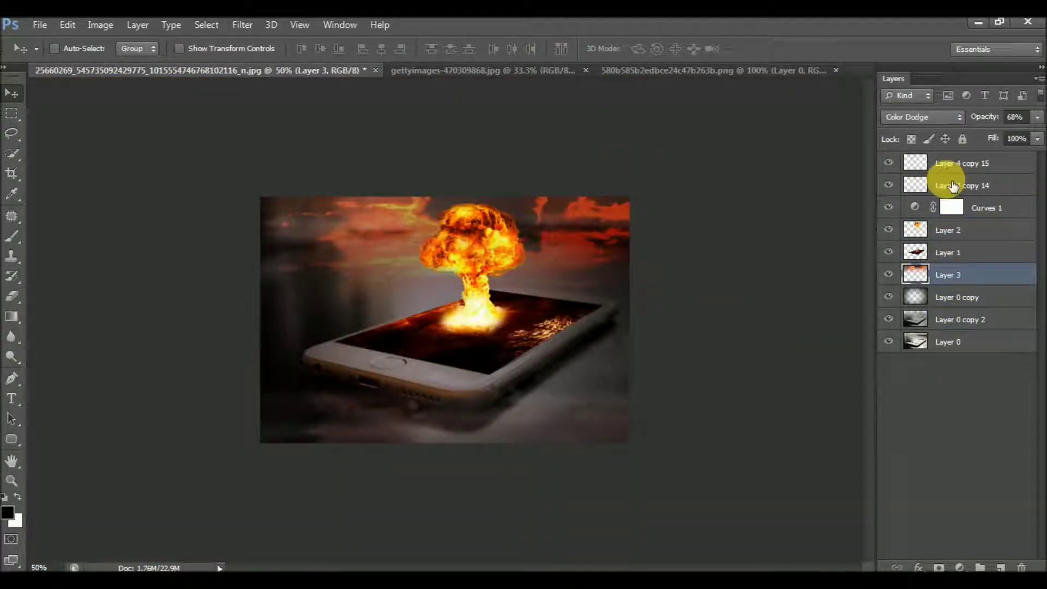
pyautogui.click(948, 186)
pyautogui.moveTo(682, 283)
pyautogui.mouseDown()
pyautogui.moveTo(582, 392)
pyautogui.moveTo(594, 381)
pyautogui.mouseUp()
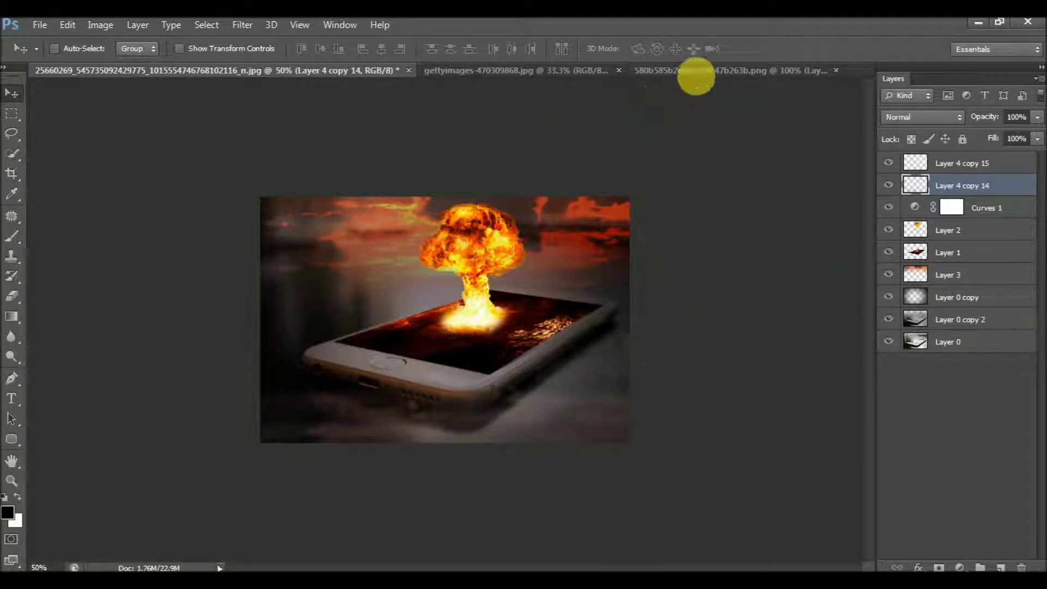
# Bring the cloud image in beside the phone's lower right, soften its edges, and fade it to 27%
pyautogui.click(695, 77)
pyautogui.moveTo(497, 283)
pyautogui.mouseDown()
pyautogui.moveTo(187, 82)
pyautogui.moveTo(490, 330)
pyautogui.moveTo(605, 386)
pyautogui.mouseUp()
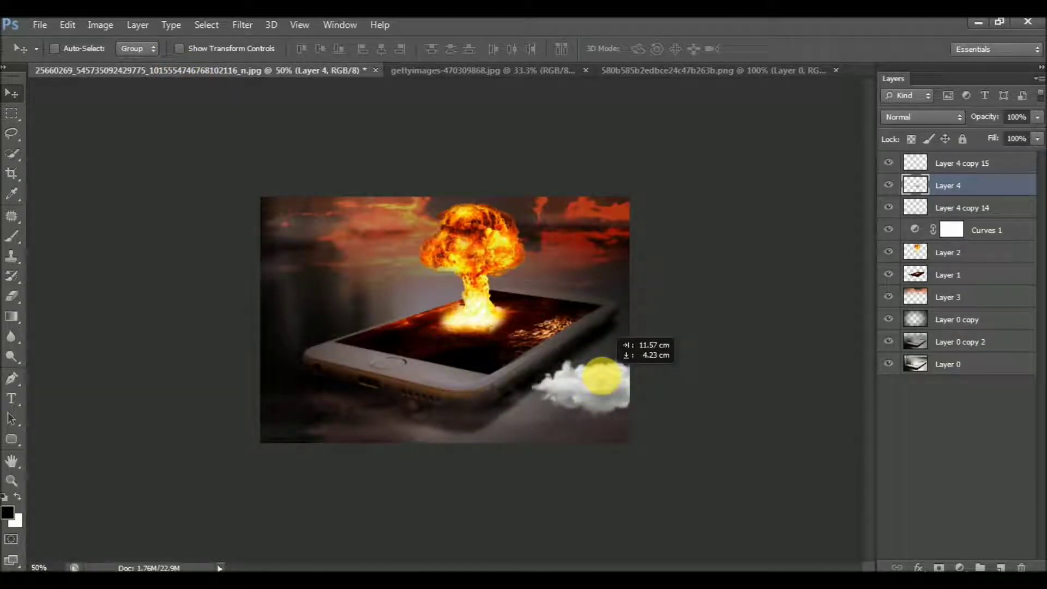
pyautogui.press('e')
pyautogui.moveTo(573, 406); pyautogui.dragTo(537, 432)
pyautogui.moveTo(614, 416); pyautogui.dragTo(547, 461)
pyautogui.moveTo(992, 115)
pyautogui.mouseDown()
pyautogui.moveTo(958, 112)
pyautogui.moveTo(981, 121)
pyautogui.mouseUp()
pyautogui.press('v')
# Warm the cloud's hue and push its midtones toward red with Color Balance +61
pyautogui.hotkey('ctrl', 'u')
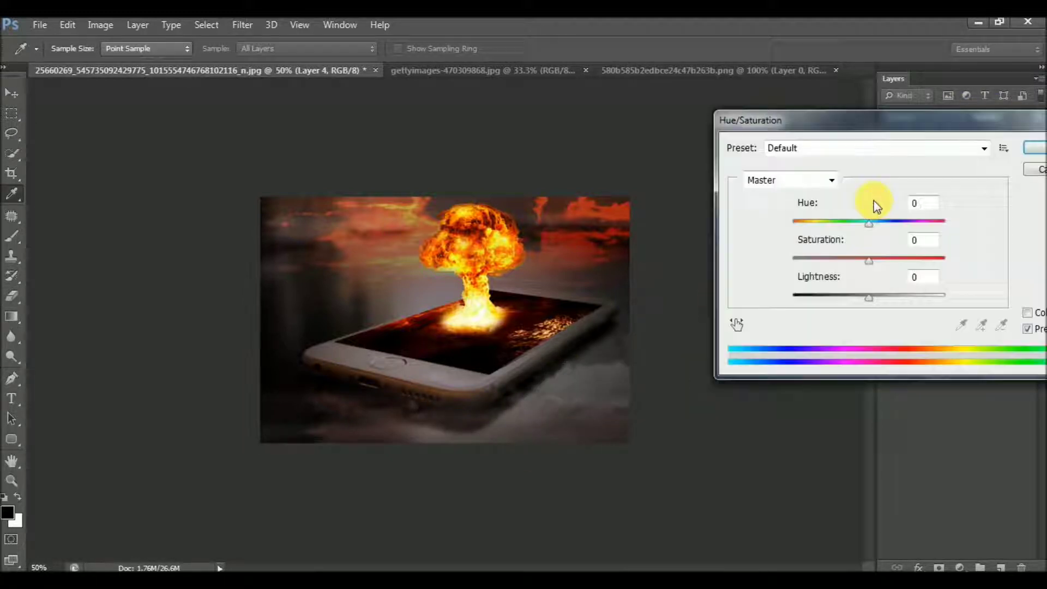
pyautogui.moveTo(870, 222); pyautogui.dragTo(900, 223)
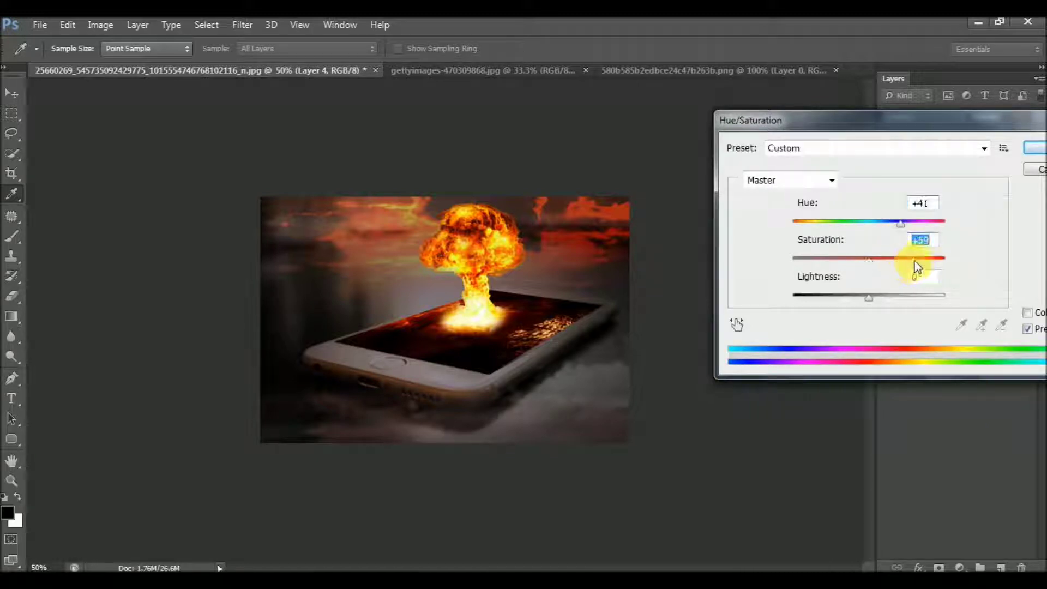
pyautogui.press('Return')
pyautogui.hotkey('ctrl', 'b')
pyautogui.moveTo(815, 161); pyautogui.dragTo(863, 162)
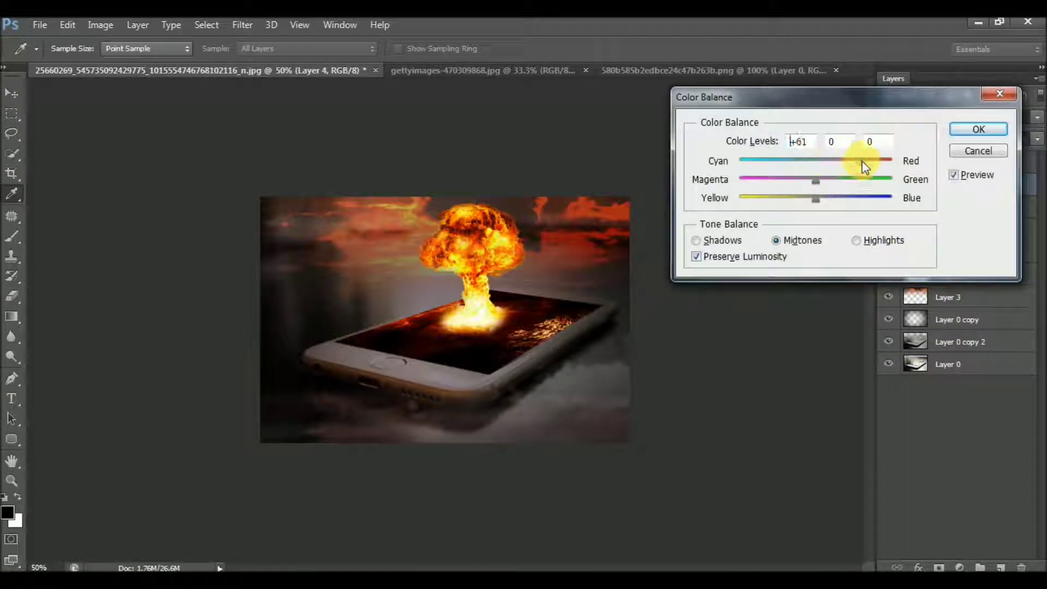
pyautogui.press('Return')
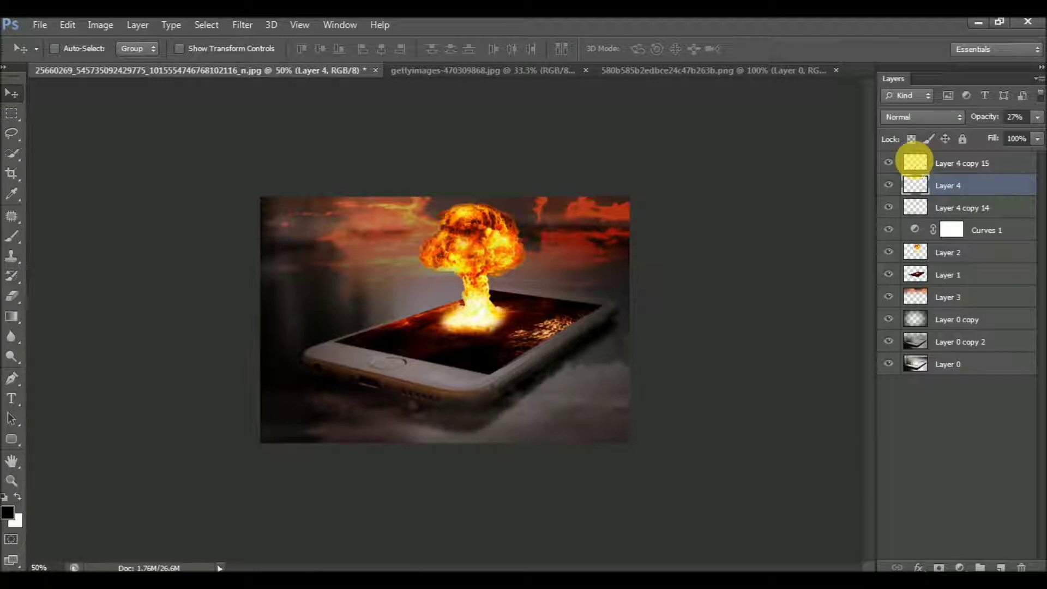
# Brighten the cloud's reds with a raised Red channel curve
pyautogui.hotkey('ctrl', 'l')
pyautogui.press('Escape')
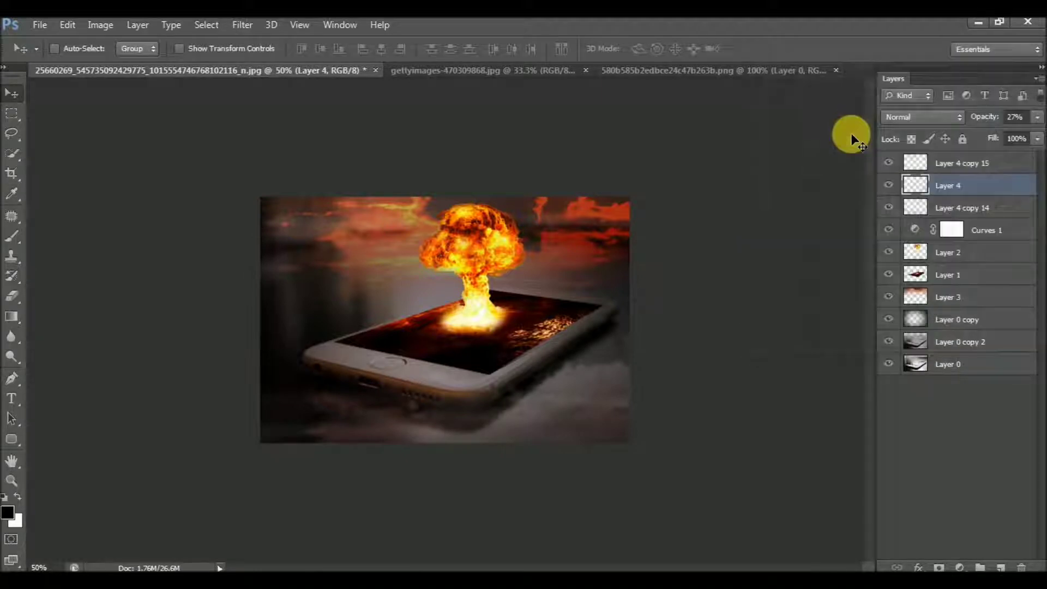
pyautogui.hotkey('ctrl', 'm')
pyautogui.click(825, 80)
pyautogui.click(792, 94)
pyautogui.moveTo(860, 196); pyautogui.dragTo(859, 151)
pyautogui.press('Return')
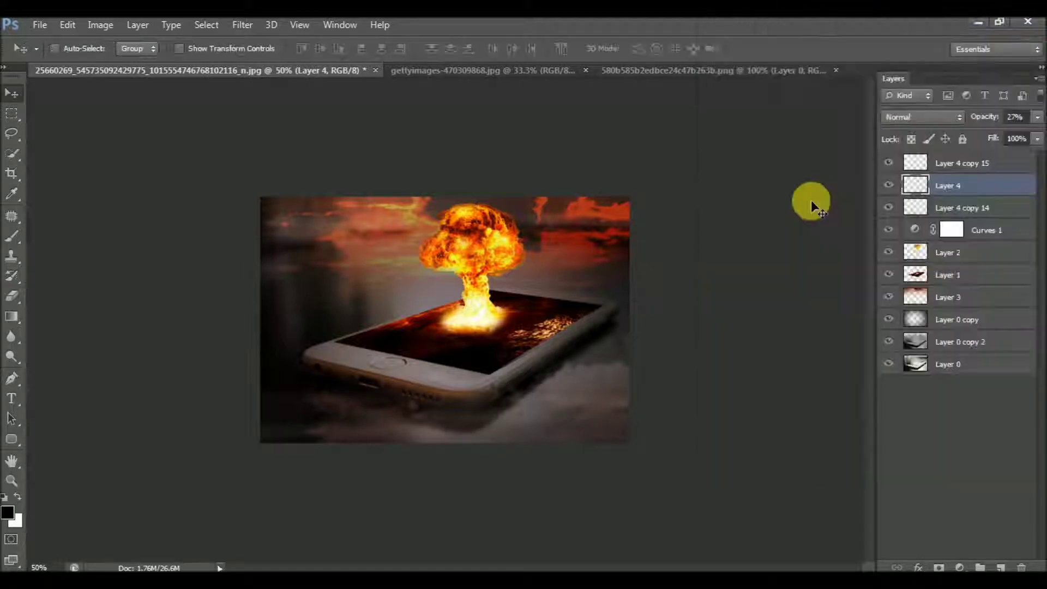
# Duplicate the cloud and shift the copy slightly to the right
pyautogui.press('b')
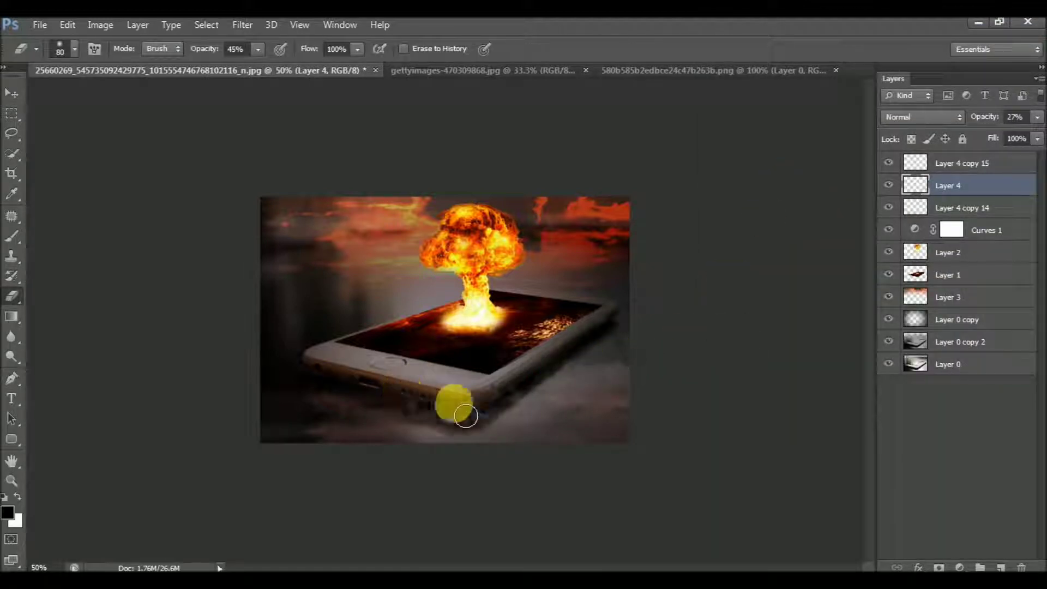
pyautogui.press('v')
pyautogui.moveTo(577, 394)
pyautogui.mouseDown()
pyautogui.moveTo(614, 391)
pyautogui.moveTo(549, 417)
pyautogui.moveTo(535, 406)
pyautogui.mouseUp()
# Squash the cloud copy to two-thirds height, raise its opacity, and move it over the phone's edge
pyautogui.hotkey('ctrl', 't')
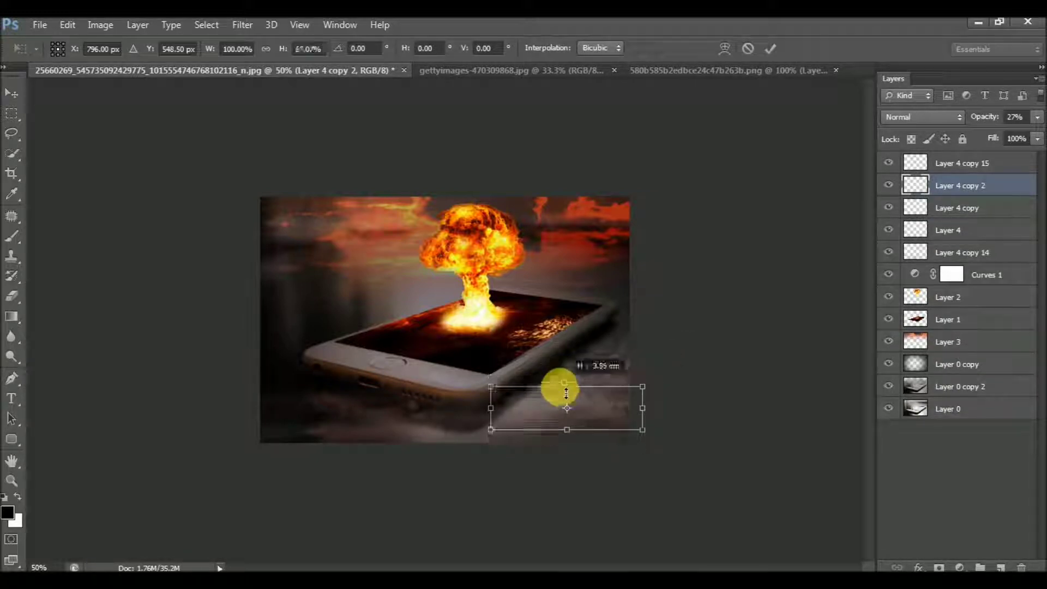
pyautogui.moveTo(561, 374)
pyautogui.keyDown('alt'); pyautogui.mouseDown()
pyautogui.moveTo(561, 386)
pyautogui.moveTo(489, 379)
pyautogui.mouseUp(); pyautogui.keyUp('alt')
pyautogui.press('Return')
pyautogui.moveTo(990, 121); pyautogui.dragTo(1007, 121)
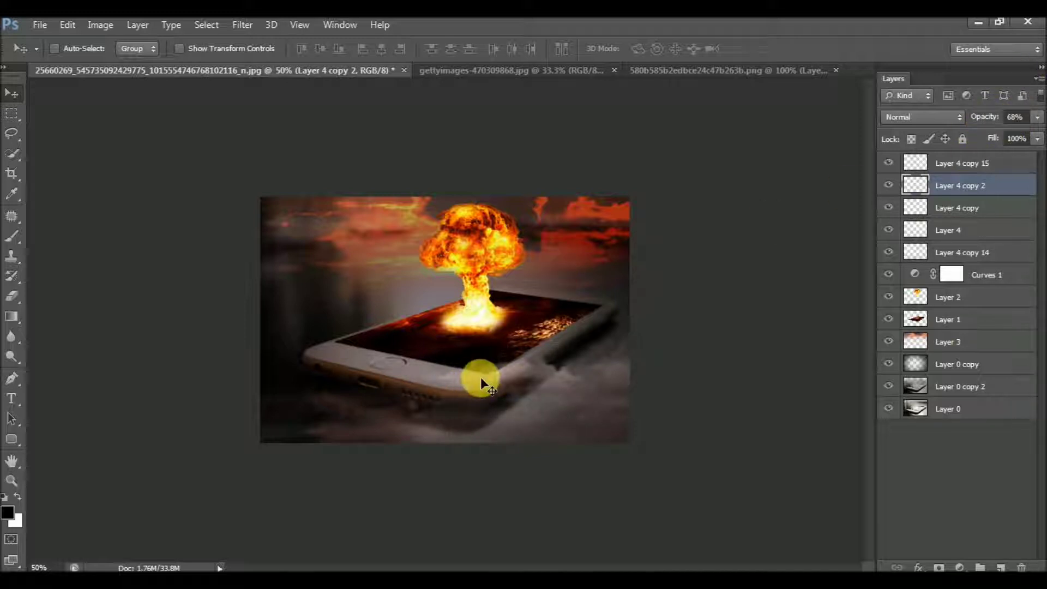
pyautogui.moveTo(579, 392)
pyautogui.mouseDown()
pyautogui.moveTo(660, 297)
pyautogui.moveTo(576, 235)
pyautogui.mouseUp()
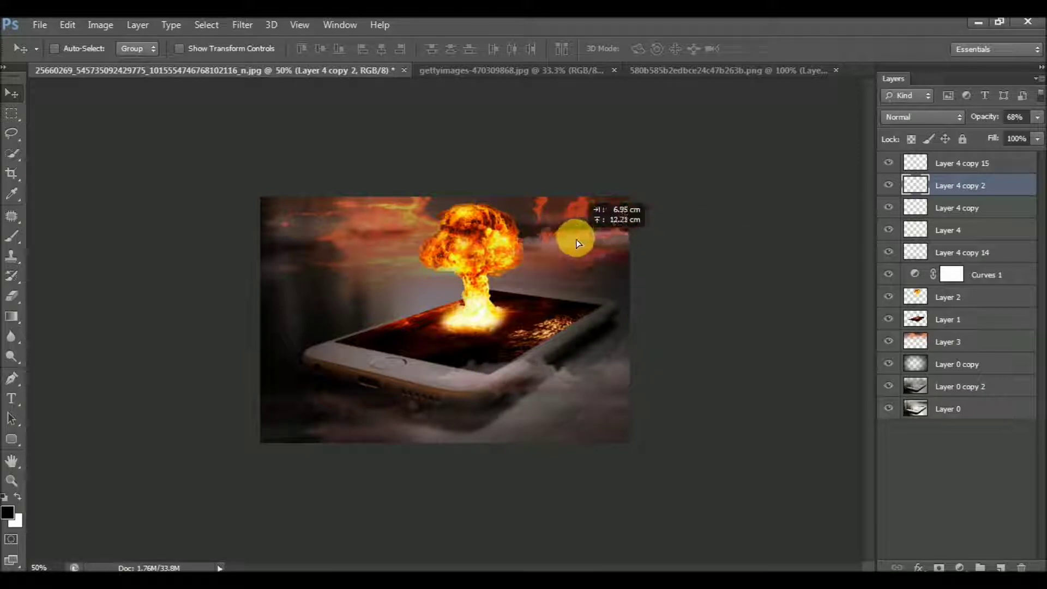
# Place a 44% opacity smoke wisp over the sky and darken Layer 4 copy 4 with Levels
pyautogui.moveTo(574, 244); pyautogui.dragTo(374, 222)
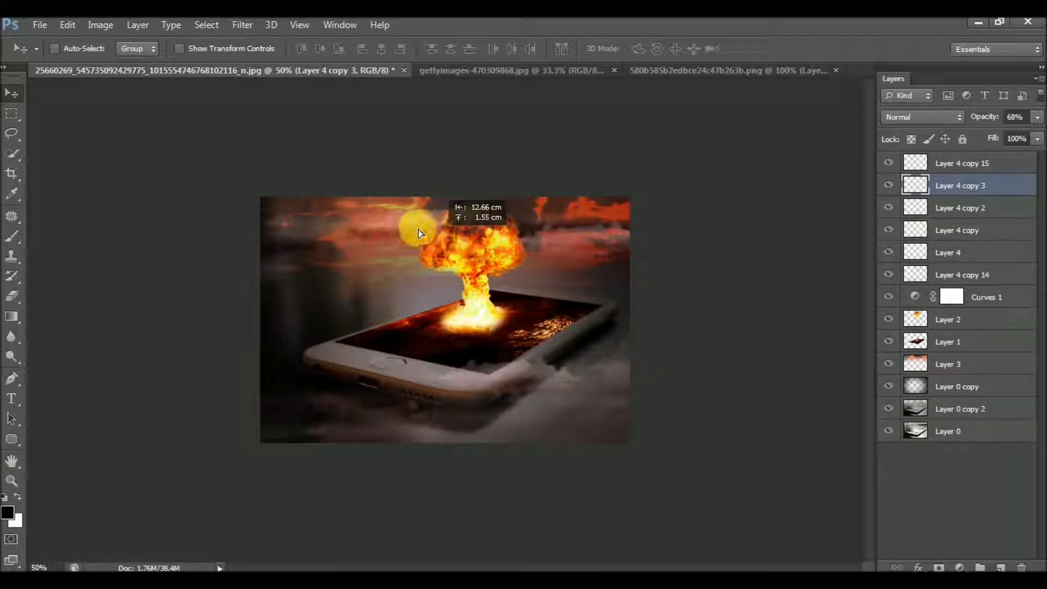
pyautogui.moveTo(995, 121); pyautogui.dragTo(992, 121)
pyautogui.click(960, 208)
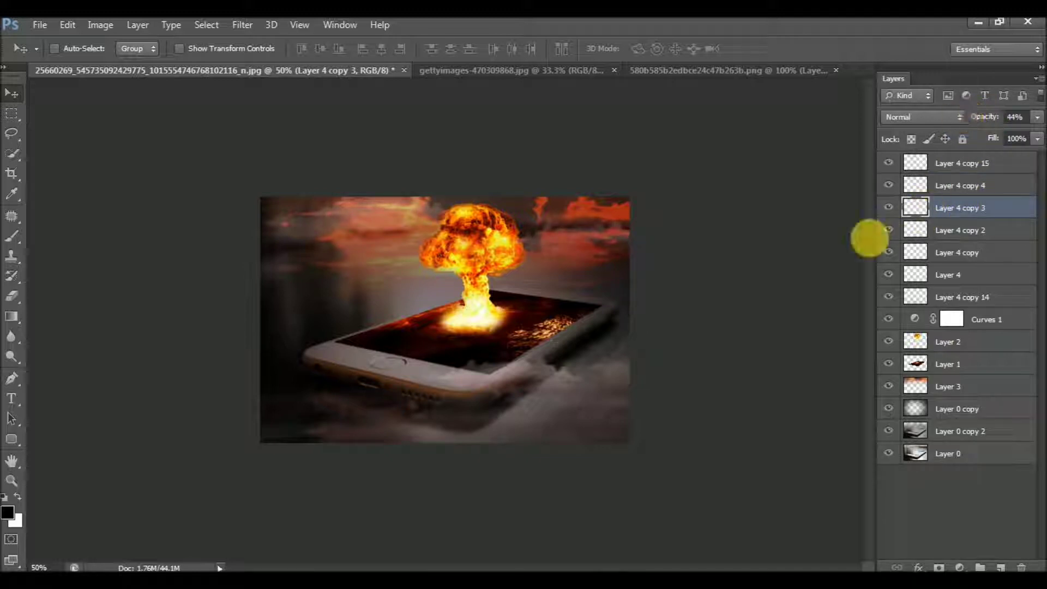
pyautogui.click(977, 191)
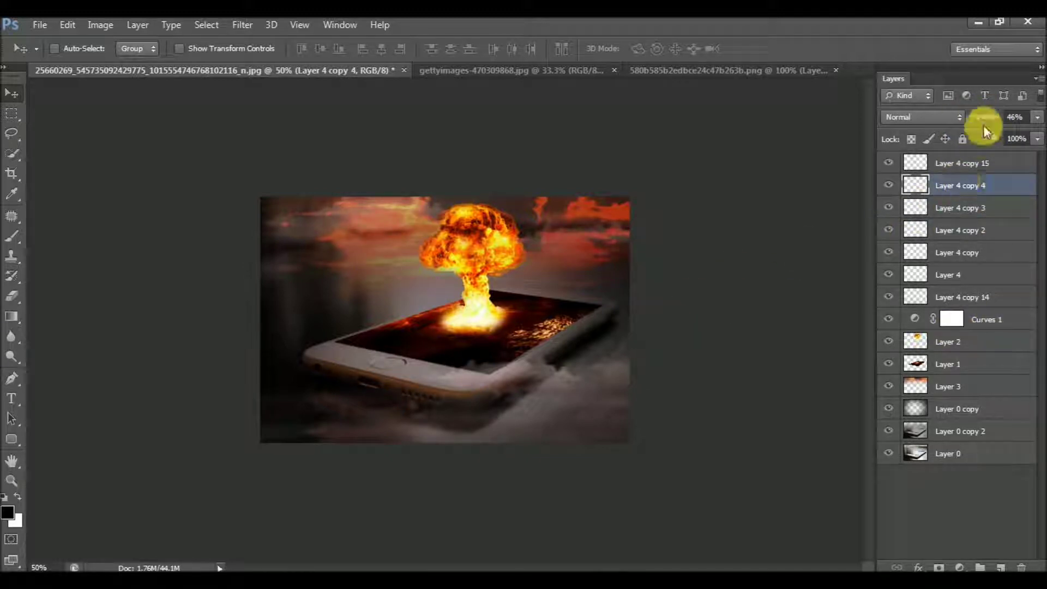
pyautogui.hotkey('ctrl', 'l')
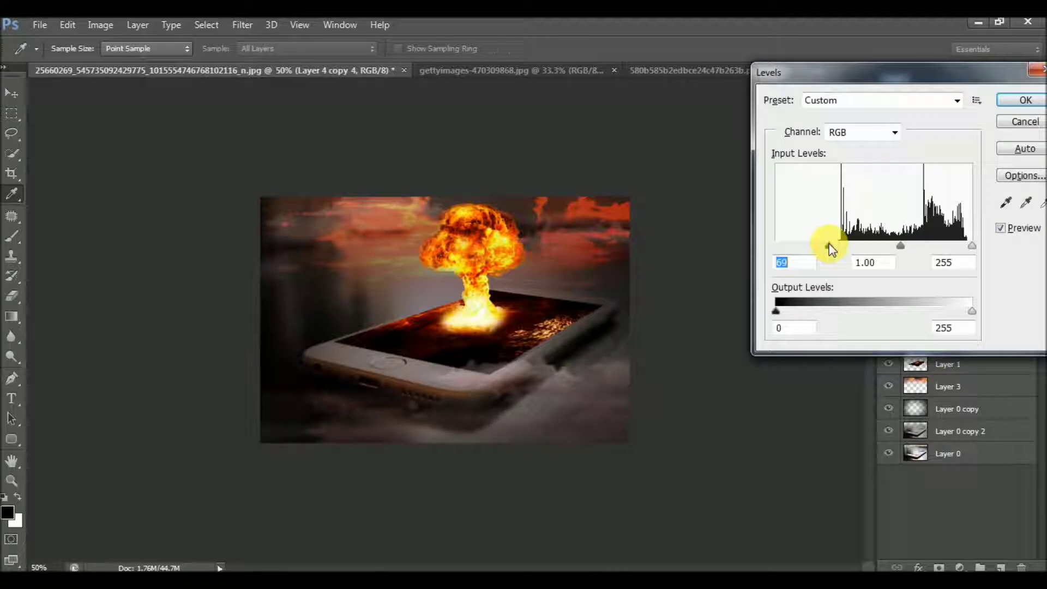
pyautogui.press('Return')
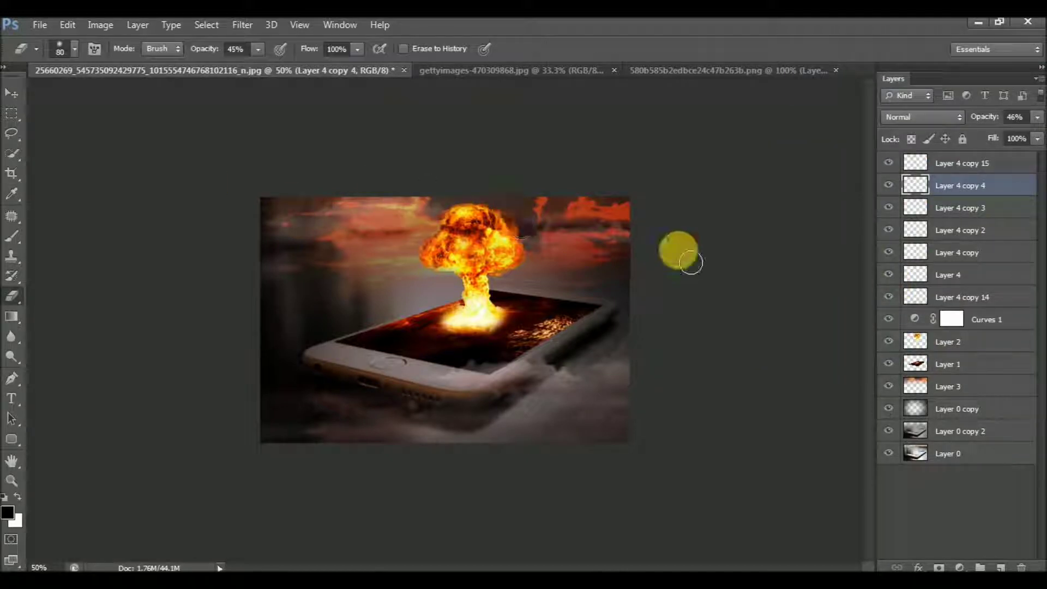
# Duplicate the smoke and spread copies along the phone's lower-left base
pyautogui.press('b')
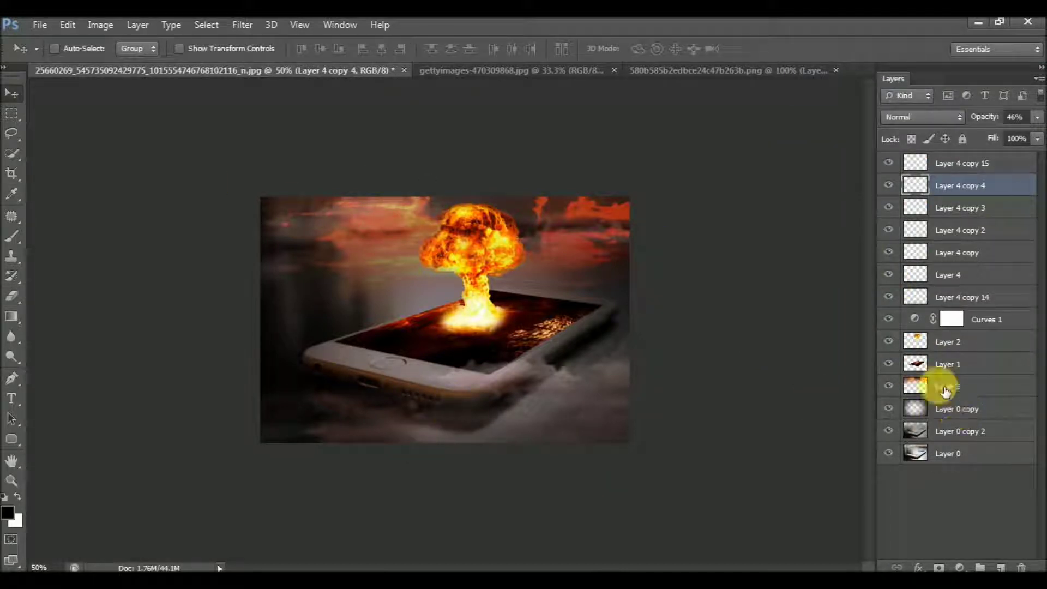
pyautogui.hotkey('ctrl', 'j')
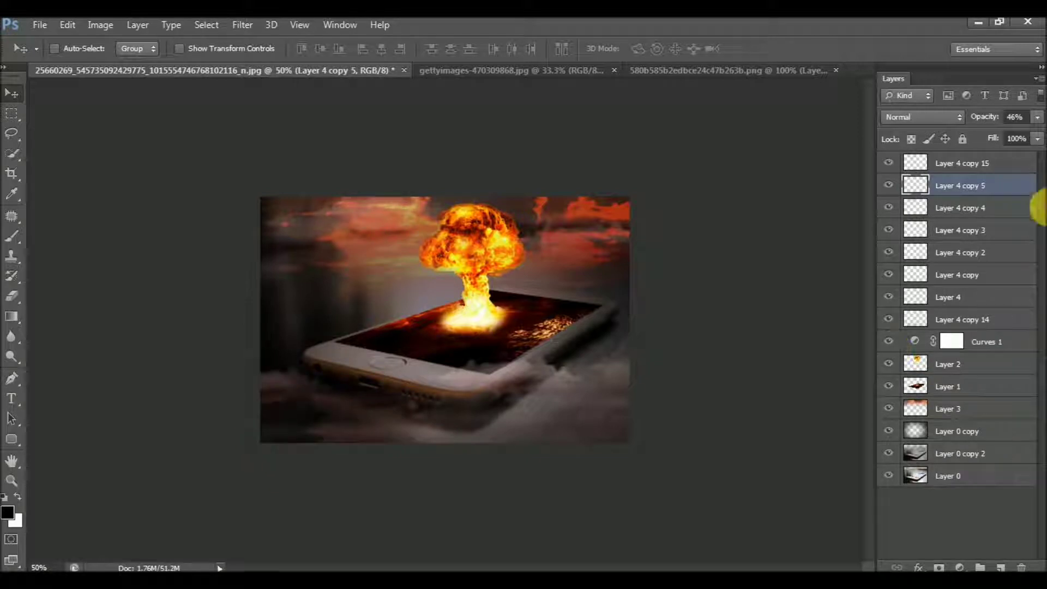
pyautogui.write('25')
pyautogui.moveTo(280, 378); pyautogui.dragTo(322, 424)
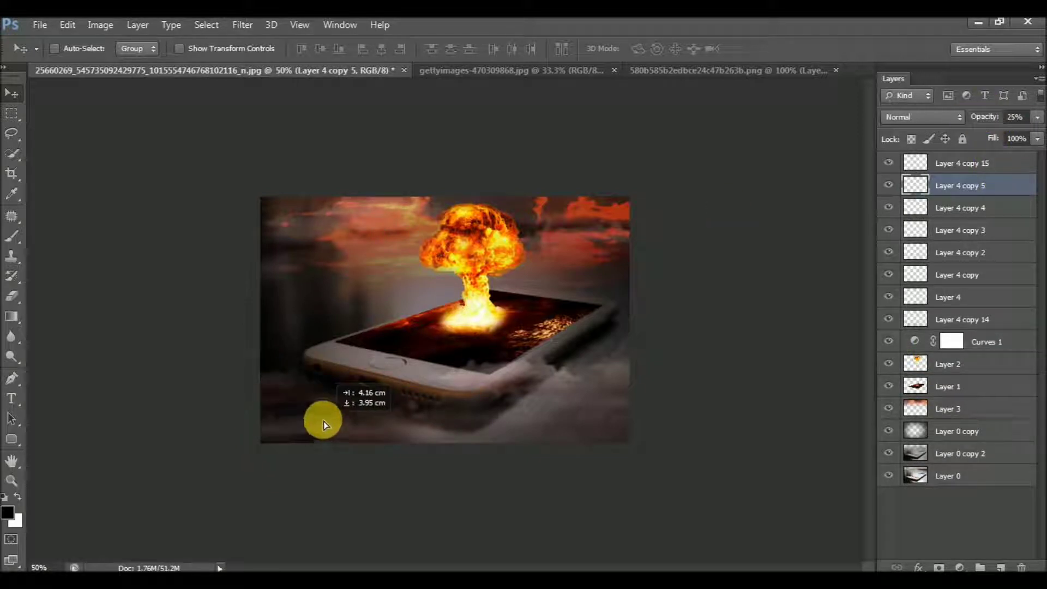
pyautogui.moveTo(345, 361)
pyautogui.mouseDown()
pyautogui.moveTo(373, 395)
pyautogui.moveTo(363, 382)
pyautogui.mouseUp()
pyautogui.press('e')
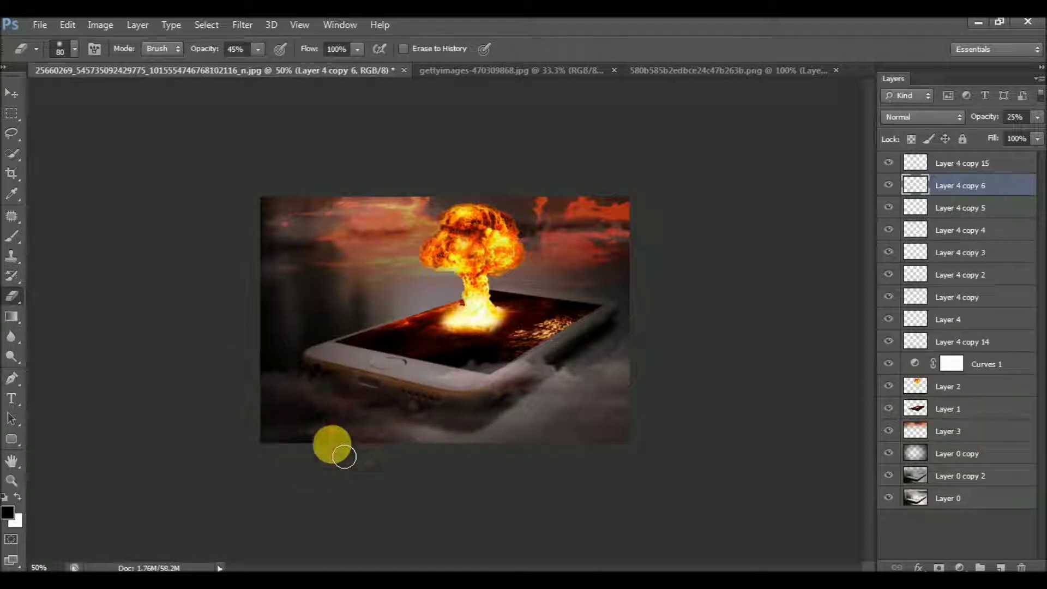
pyautogui.press('v')
pyautogui.moveTo(259, 424); pyautogui.dragTo(265, 420)
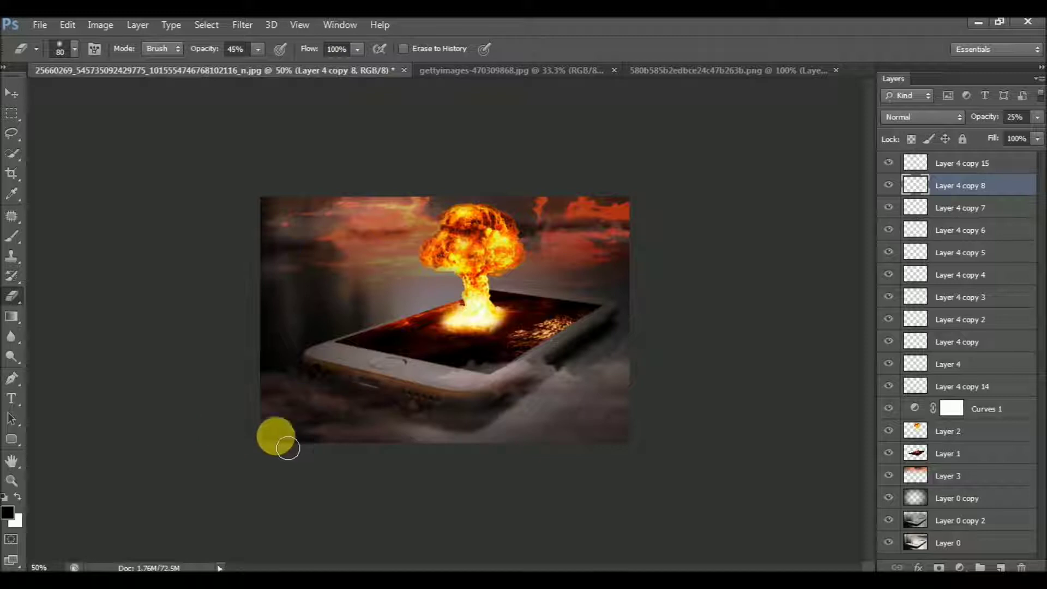
# Remove the extra smoke copy and zoom to review the whole image
pyautogui.press('v')
pyautogui.hotkey('ctrl', 'e')
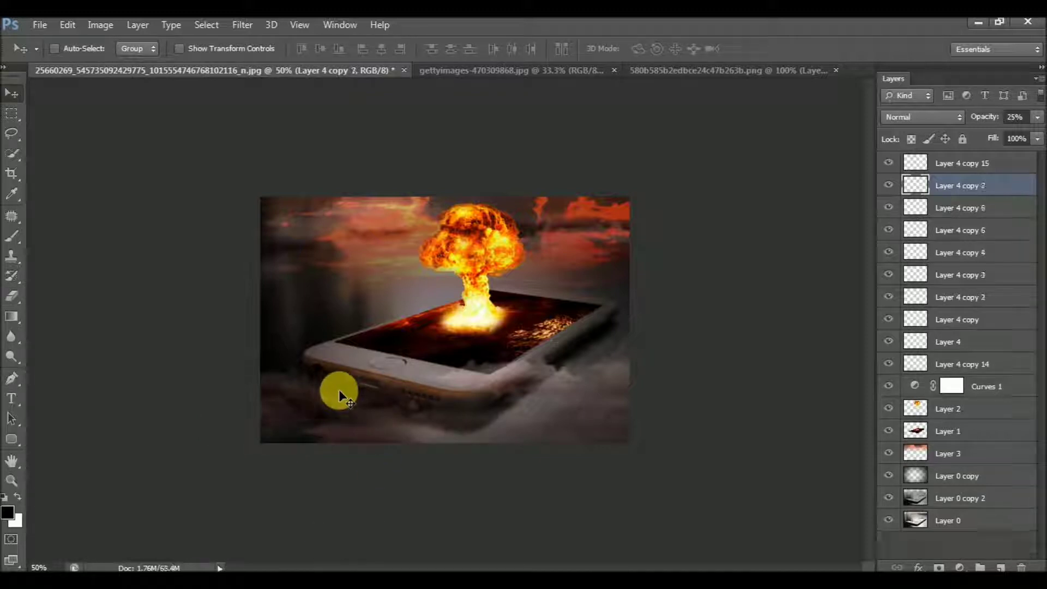
pyautogui.hotkey('ctrl', '0')
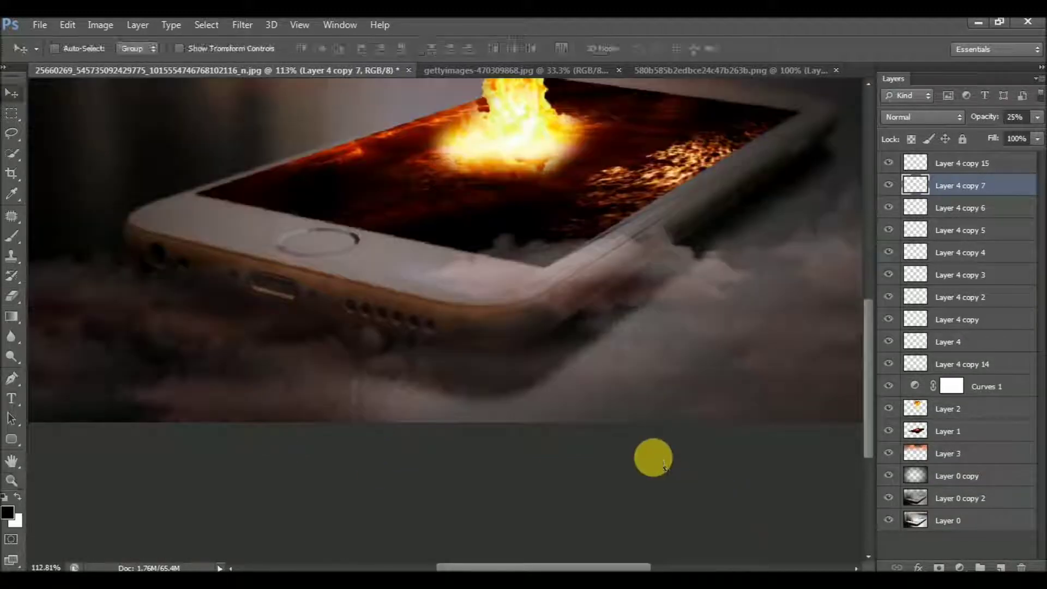
pyautogui.hotkey('ctrl', '-')
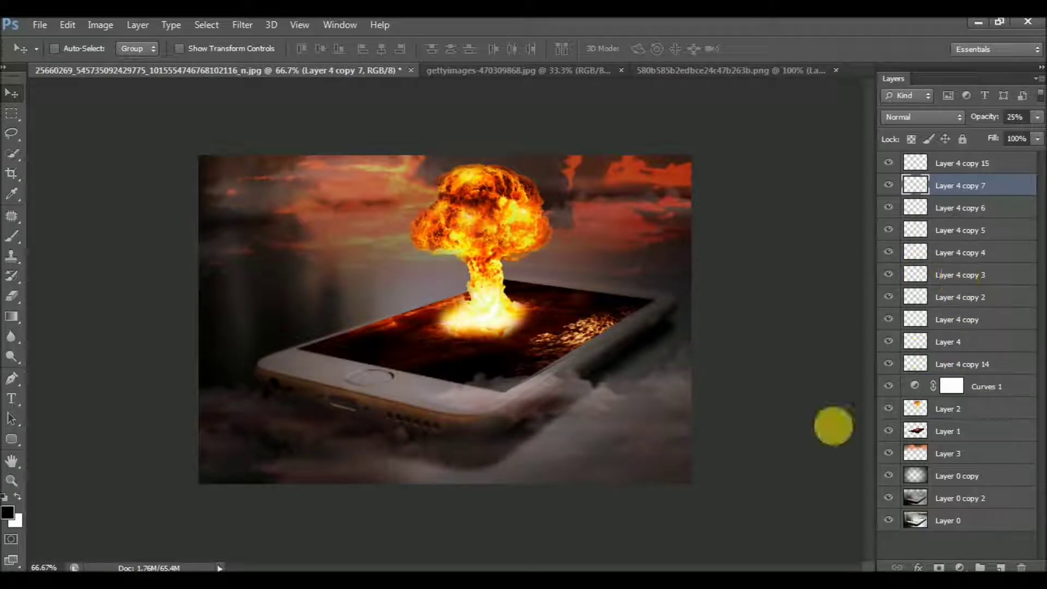
# Bring in the cloud image, shrink it to a small puff, and dim it in the lower-left corner
pyautogui.click(746, 79)
pyautogui.moveTo(497, 287)
pyautogui.mouseDown()
pyautogui.moveTo(197, 77)
pyautogui.moveTo(289, 432)
pyautogui.moveTo(350, 427)
pyautogui.mouseUp()
pyautogui.hotkey('ctrl', 't')
pyautogui.moveTo(420, 413); pyautogui.dragTo(358, 416)
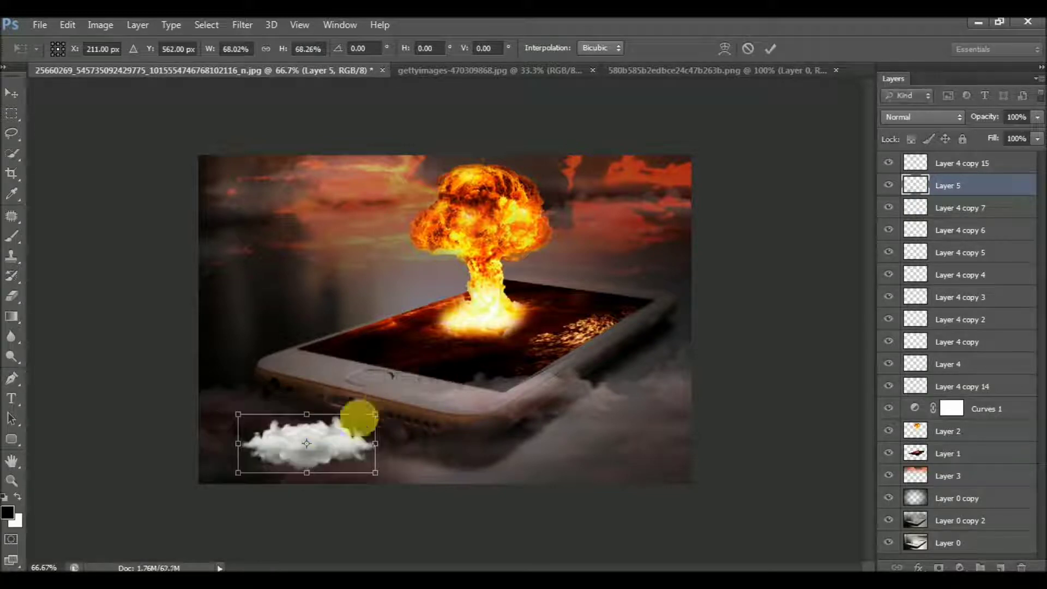
pyautogui.press('Return')
pyautogui.moveTo(311, 442); pyautogui.dragTo(288, 451)
pyautogui.moveTo(973, 117); pyautogui.dragTo(954, 117)
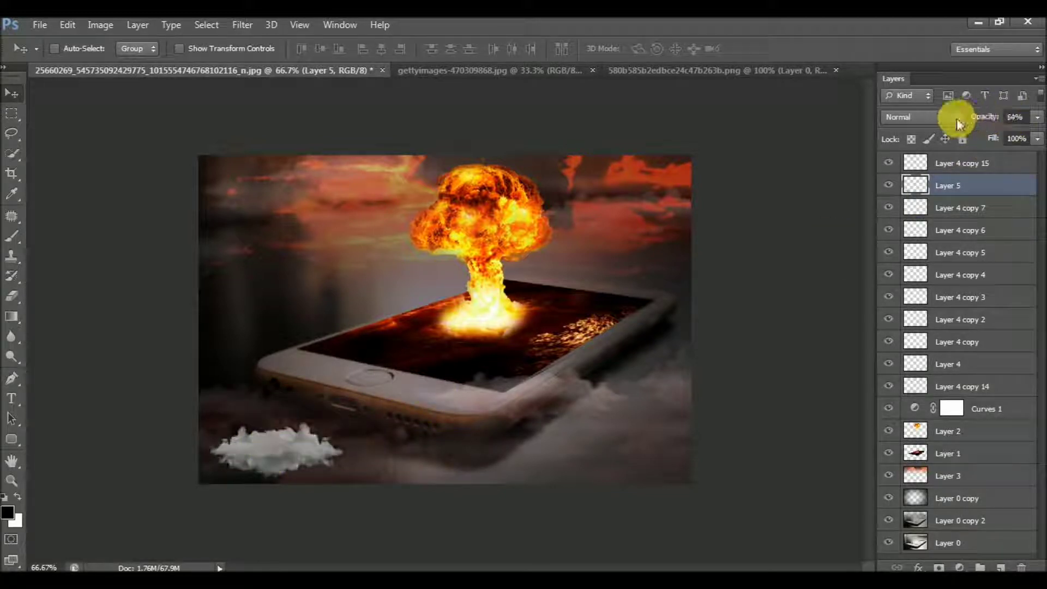
# Place two faint 25% cloud copies beside the phone's base and delete the bright original Layer 5
pyautogui.moveTo(252, 427)
pyautogui.mouseDown()
pyautogui.moveTo(421, 469)
pyautogui.moveTo(352, 413)
pyautogui.mouseUp()
pyautogui.moveTo(984, 117); pyautogui.dragTo(958, 117)
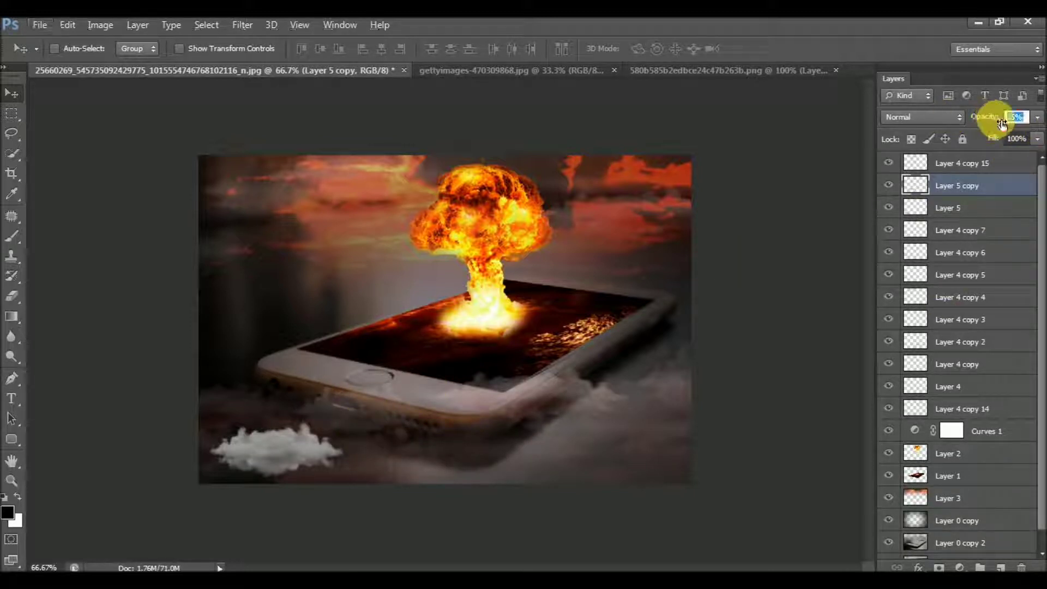
pyautogui.moveTo(416, 401); pyautogui.dragTo(339, 466)
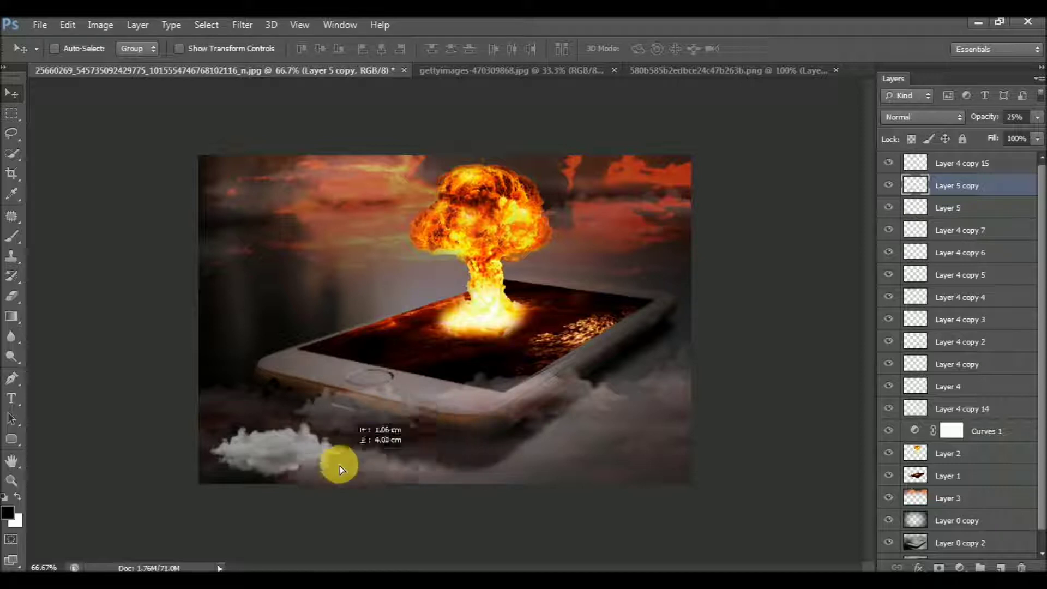
pyautogui.moveTo(339, 466); pyautogui.dragTo(626, 438)
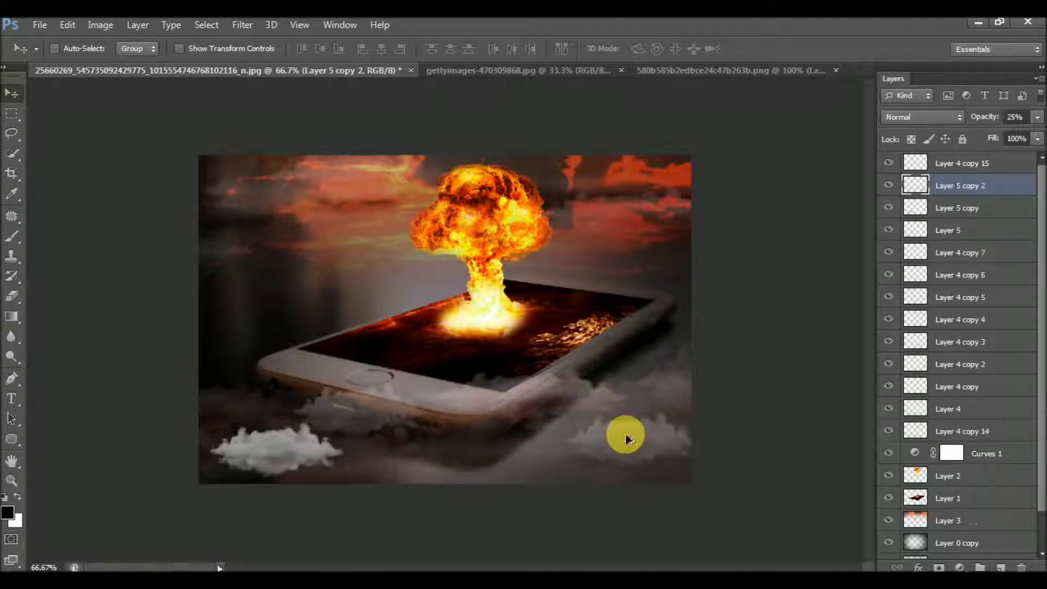
pyautogui.click(958, 230)
pyautogui.press('Delete')
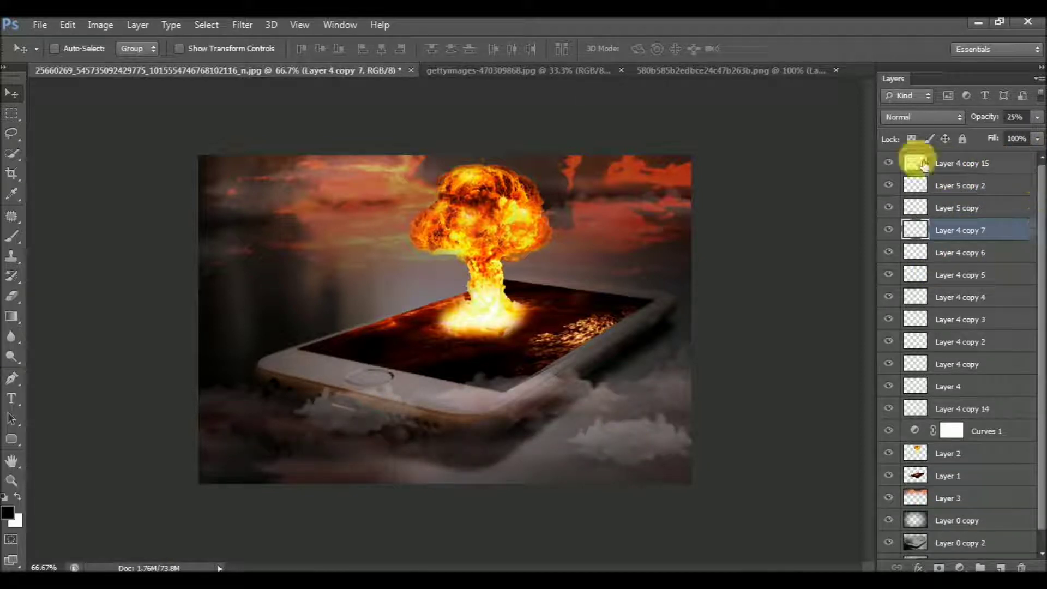
# Try raising the opacity of the smoke and cloud layers, then undo it
pyautogui.keyDown('shift'); pyautogui.click(924, 165); pyautogui.keyUp('shift')
pyautogui.moveTo(984, 117); pyautogui.dragTo(997, 120)
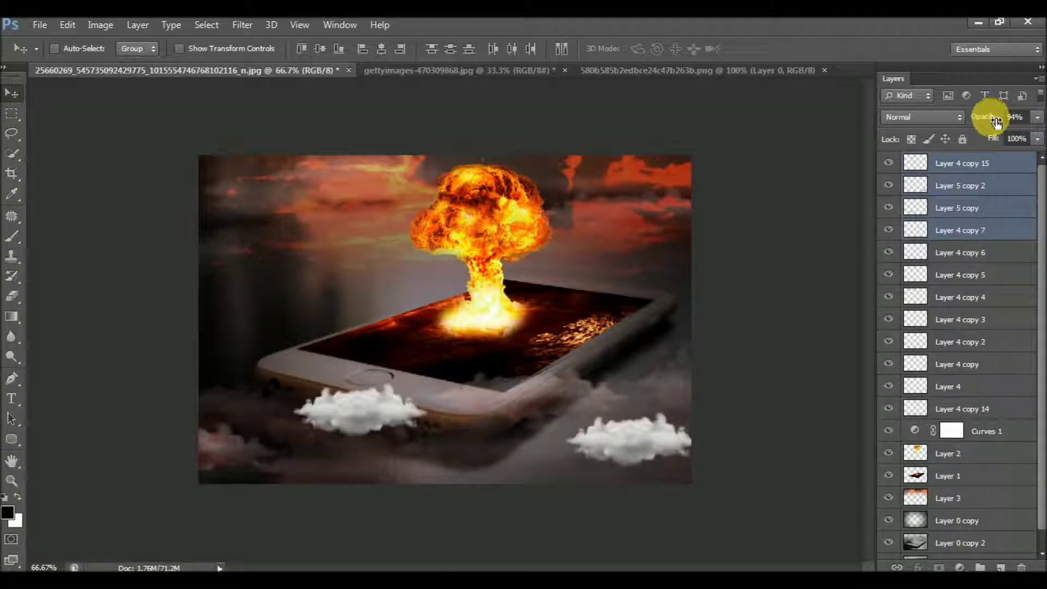
pyautogui.hotkey('ctrl', 'z')
pyautogui.click(976, 166)
# Delete the lower-left cloud copy, keeping Layer 5 copy 2 selected
pyautogui.click(922, 207)
pyautogui.keyDown('shift'); pyautogui.click(946, 185); pyautogui.keyUp('shift')
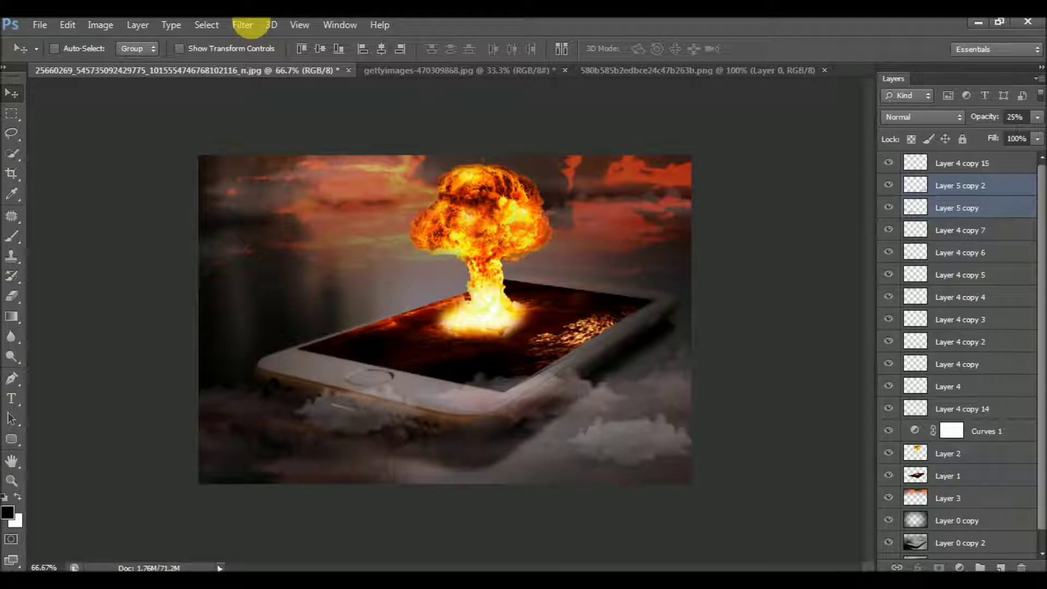
pyautogui.click(240, 25)
pyautogui.click(989, 188)
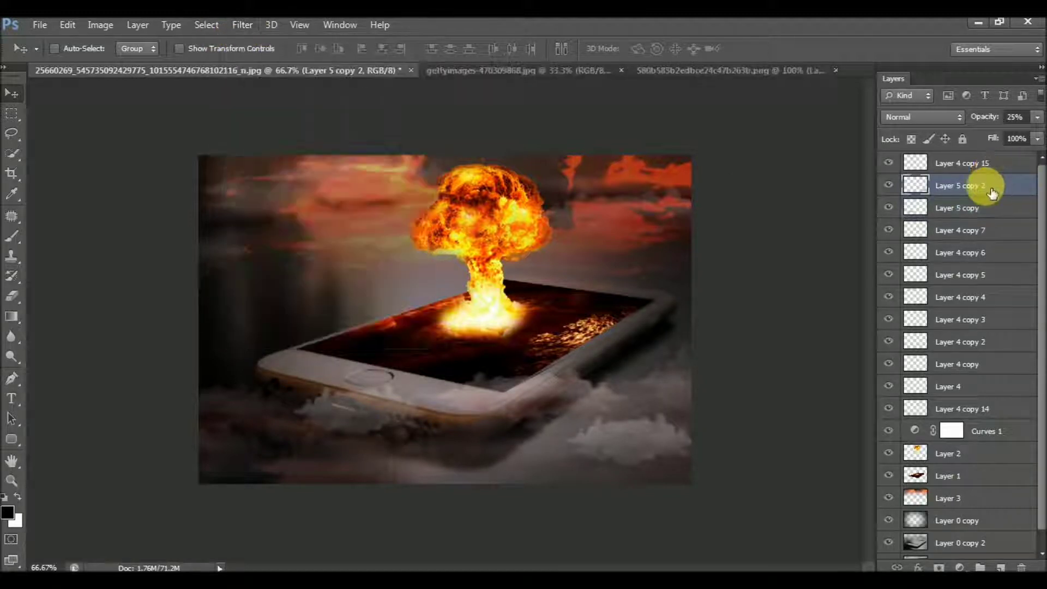
pyautogui.hotkey('ctrl', 'e')
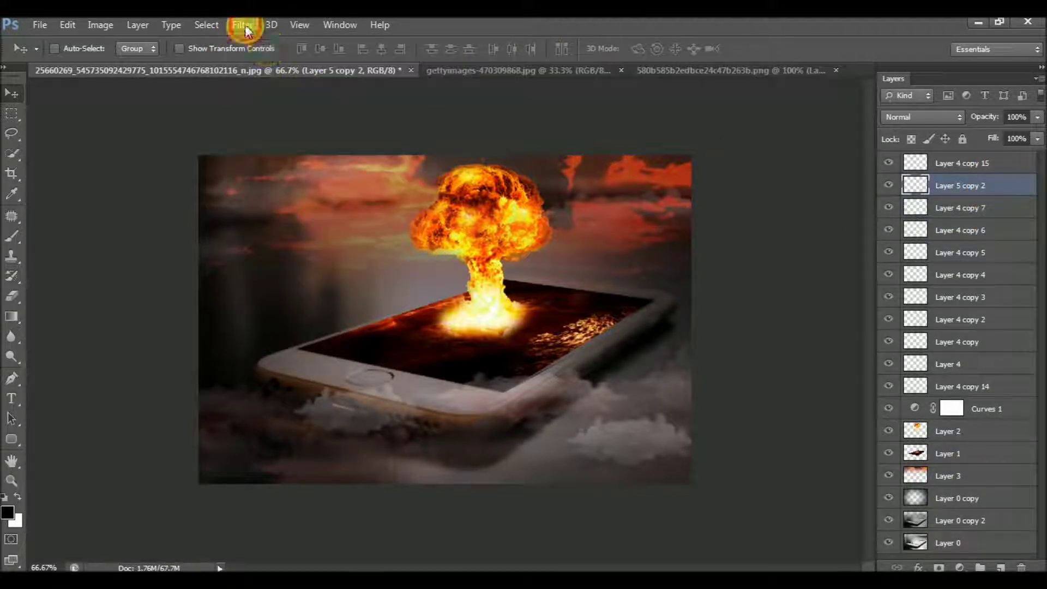
# Apply a Gaussian Blur to the lower-right cloud, Layer 5 copy 2
pyautogui.click(242, 24)
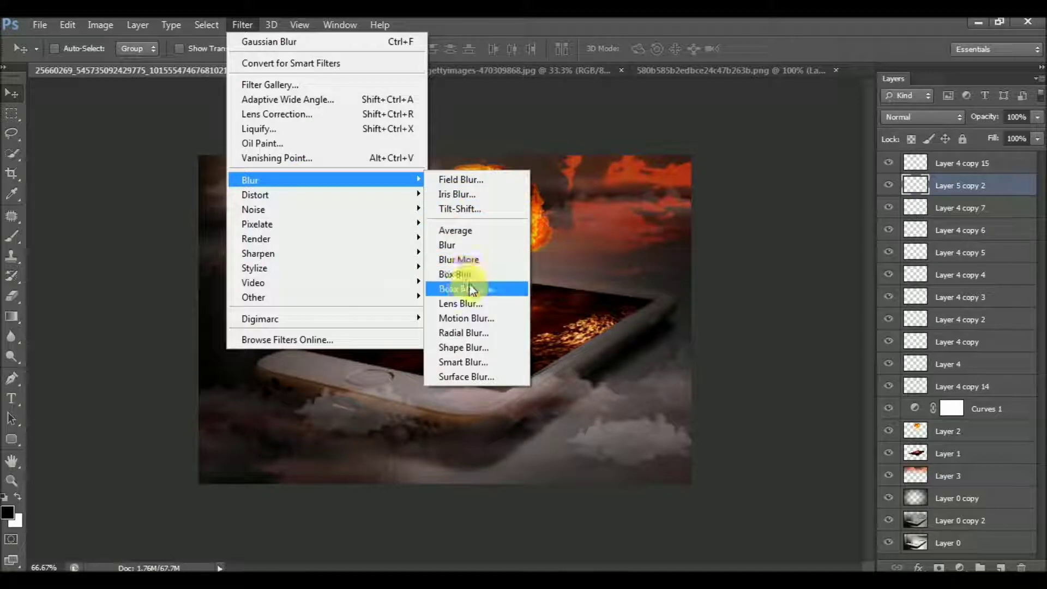
pyautogui.click(480, 290)
pyautogui.press('Return')
pyautogui.press('v')
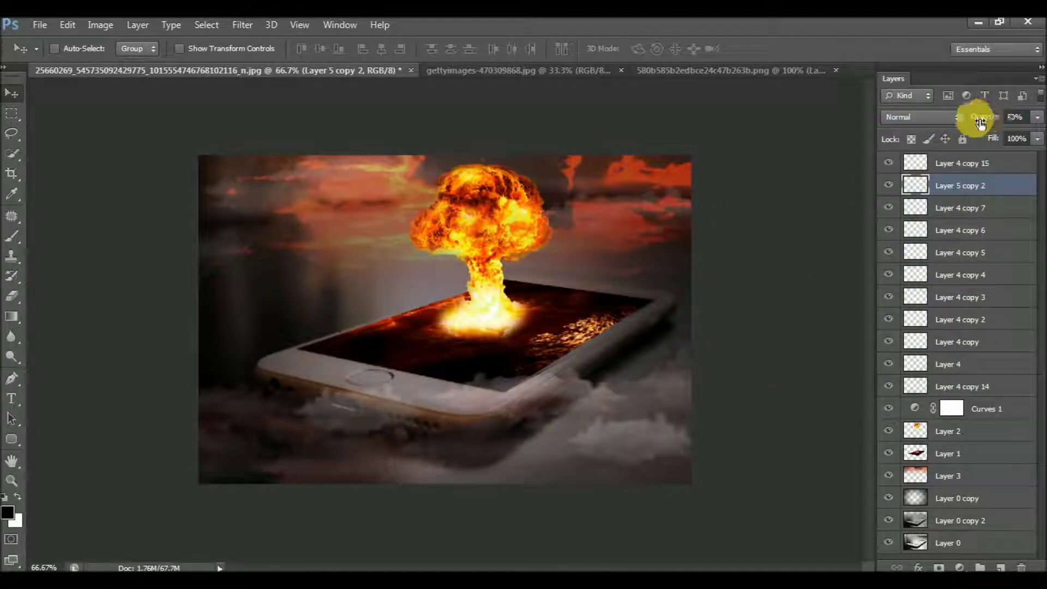
pyautogui.press('e')
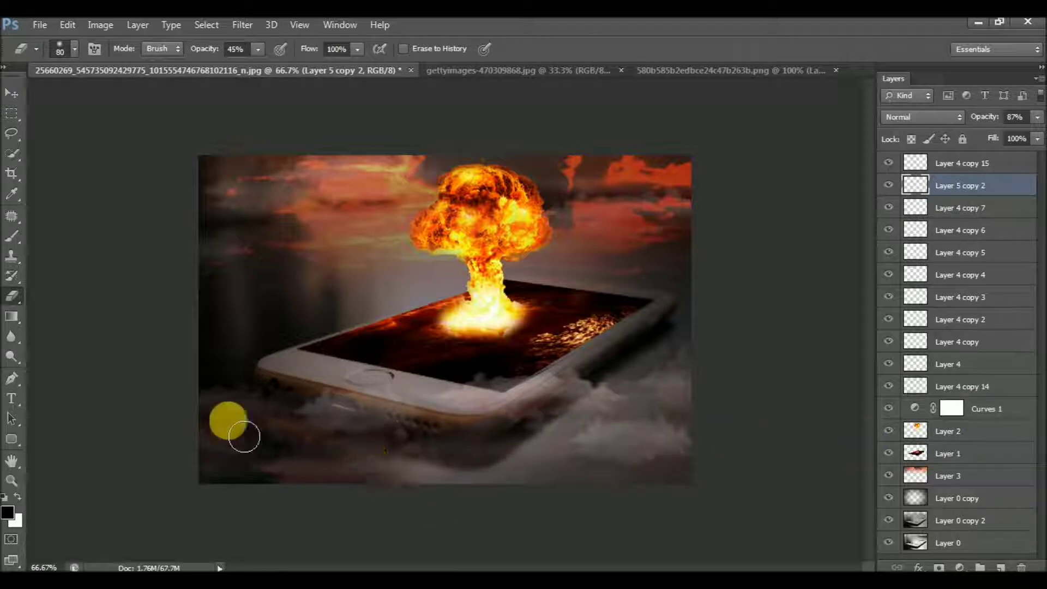
# Zoom in to check the blurred cloud and apply a Levels adjustment
pyautogui.press('z')
pyautogui.press('v')
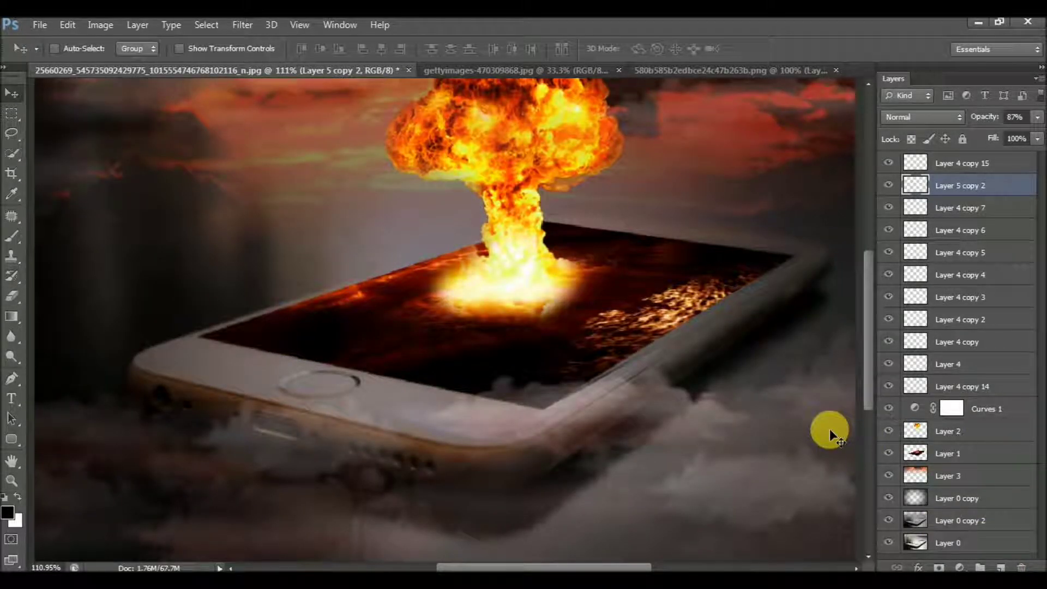
pyautogui.hotkey('ctrl', '-')
pyautogui.hotkey('ctrl', '-')
pyautogui.hotkey('ctrl', '-')
pyautogui.press('e')
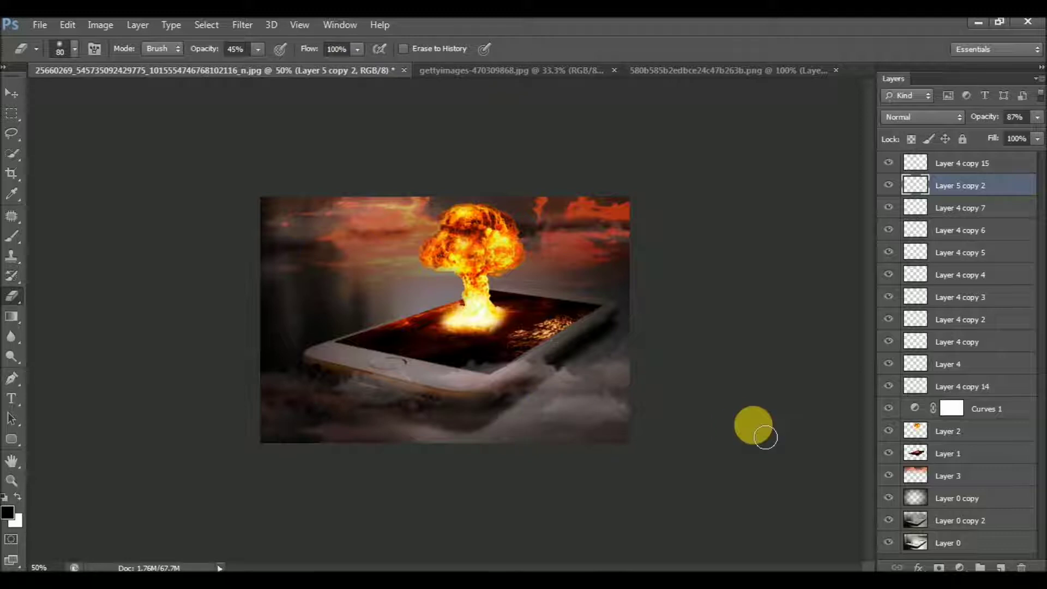
pyautogui.hotkey('ctrl', 'l')
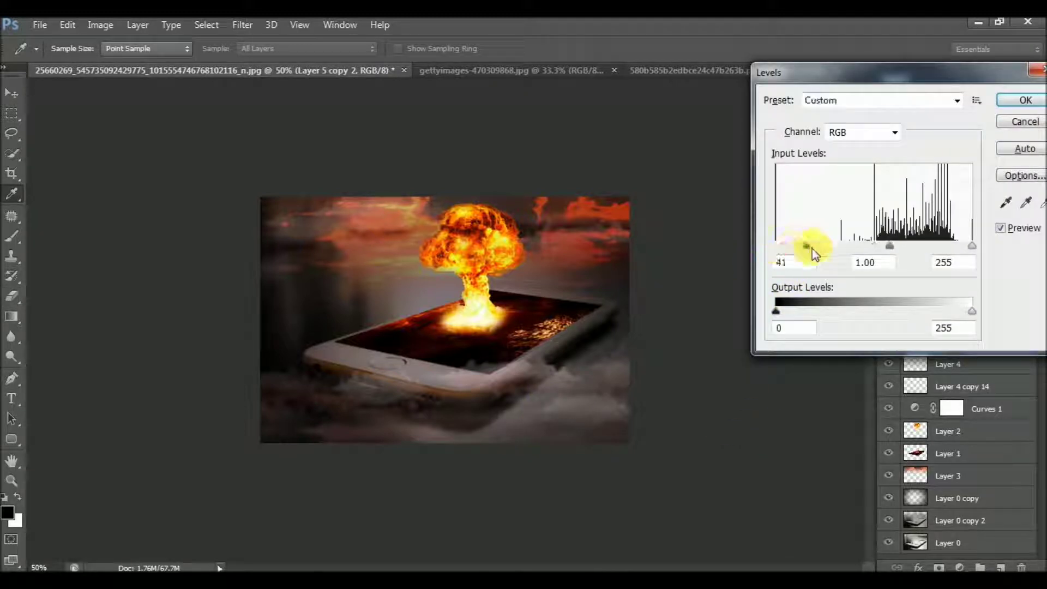
pyautogui.press('Return')
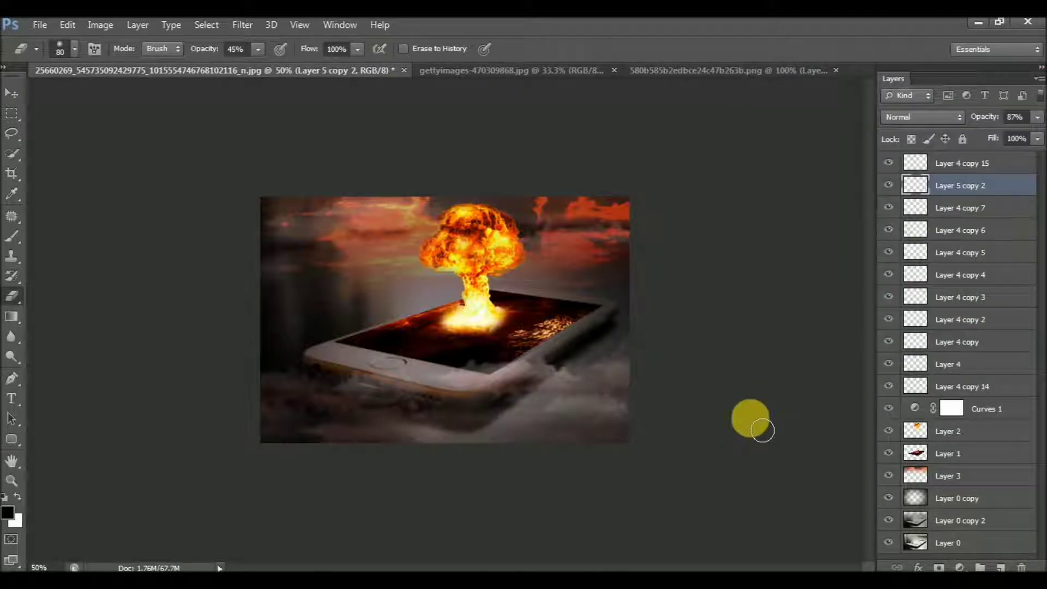
# Zoom in on the phone's edge and select Layer 1
pyautogui.hotkey('ctrl', '0')
pyautogui.hotkey('ctrl', '-')
pyautogui.press('z')
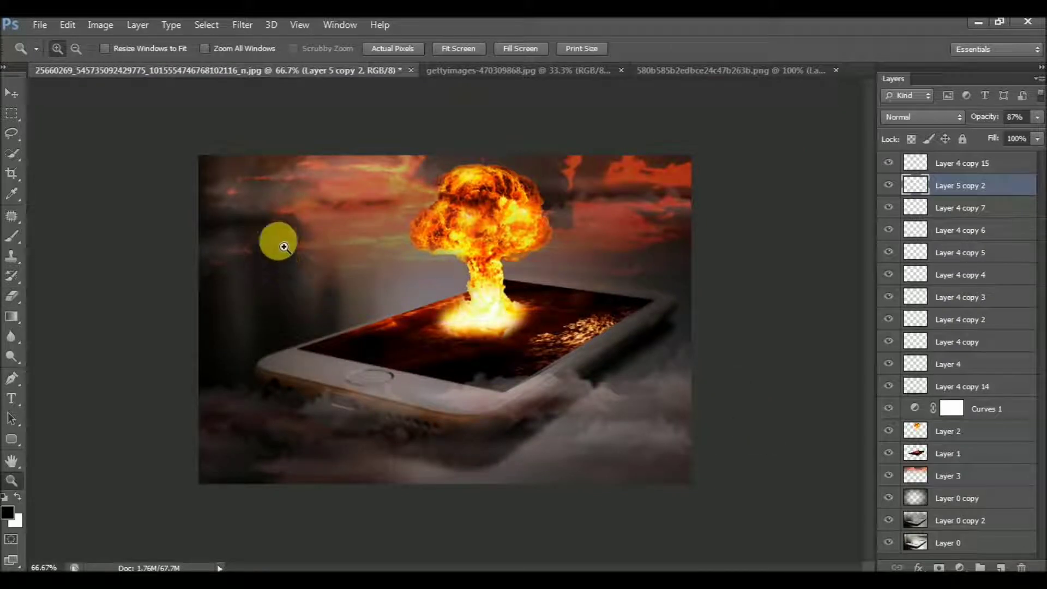
pyautogui.hotkey('ctrl', '+')
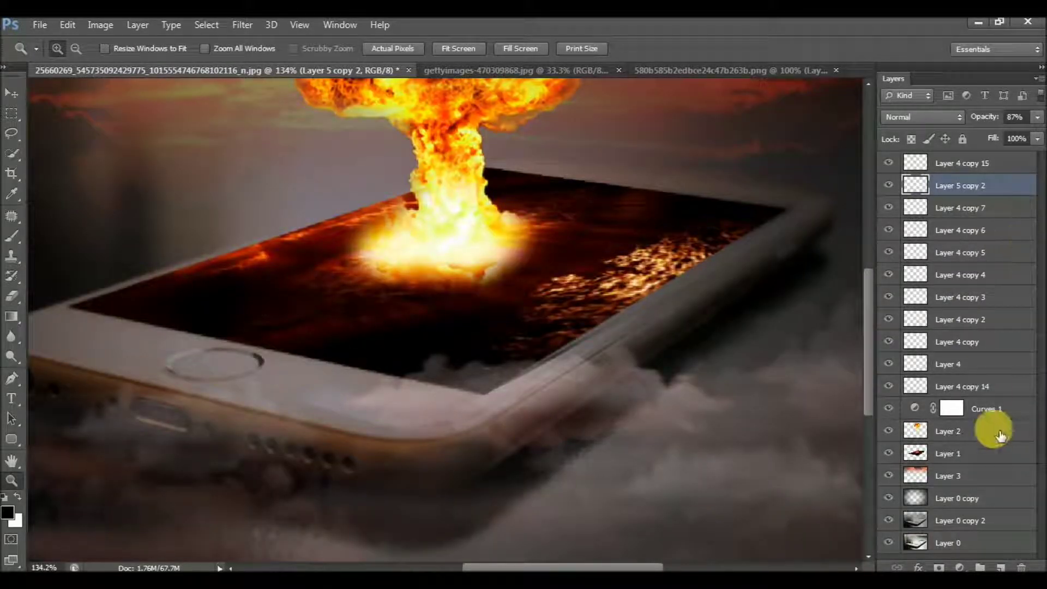
pyautogui.click(946, 453)
# Add a mask to Layer 1 and paint it white along the phone's left edge
pyautogui.click(938, 567)
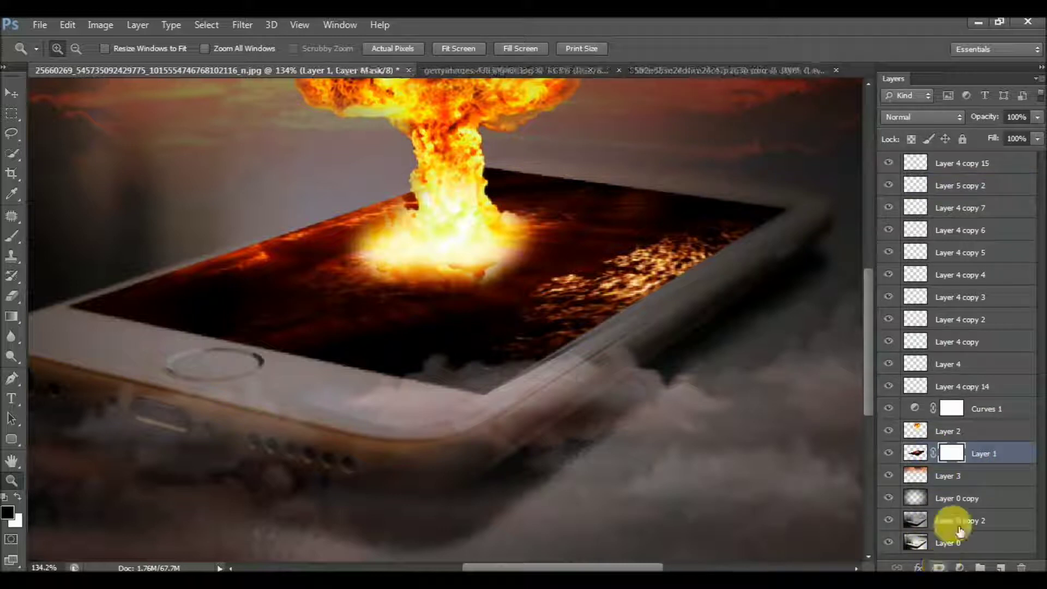
pyautogui.press('b')
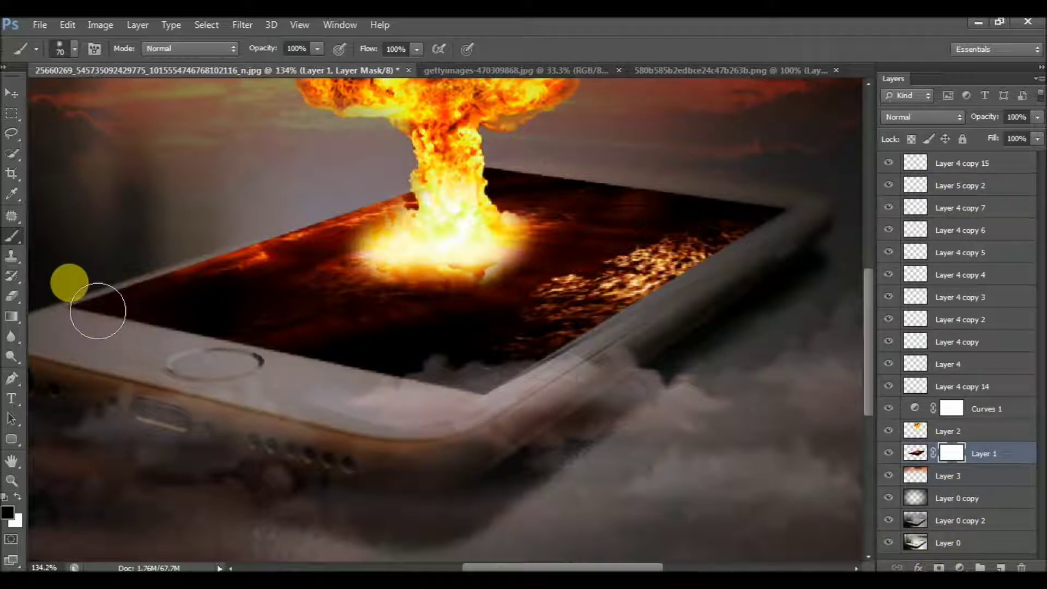
pyautogui.press('x')
pyautogui.moveTo(101, 308)
pyautogui.mouseDown()
pyautogui.moveTo(171, 303)
pyautogui.moveTo(197, 285)
pyautogui.moveTo(82, 296)
pyautogui.moveTo(182, 280)
pyautogui.moveTo(269, 233)
pyautogui.moveTo(331, 234)
pyautogui.mouseUp()
pyautogui.press('p')
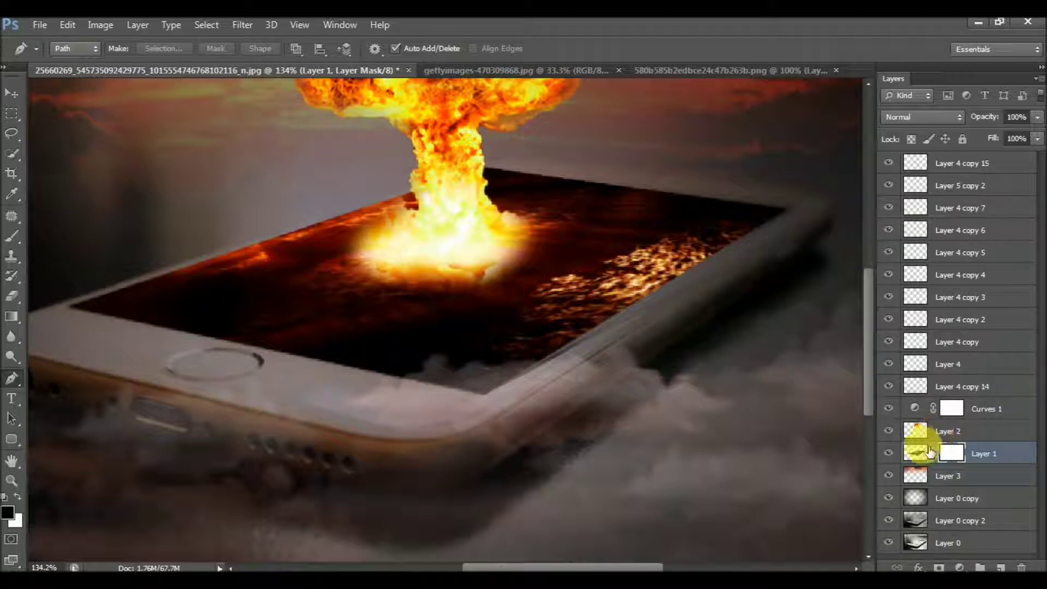
# Fill a new screen-shaped layer with black and move it below Layer 1
pyautogui.keyDown('ctrl'); pyautogui.click(916, 453); pyautogui.keyUp('ctrl')
pyautogui.click(1000, 567)
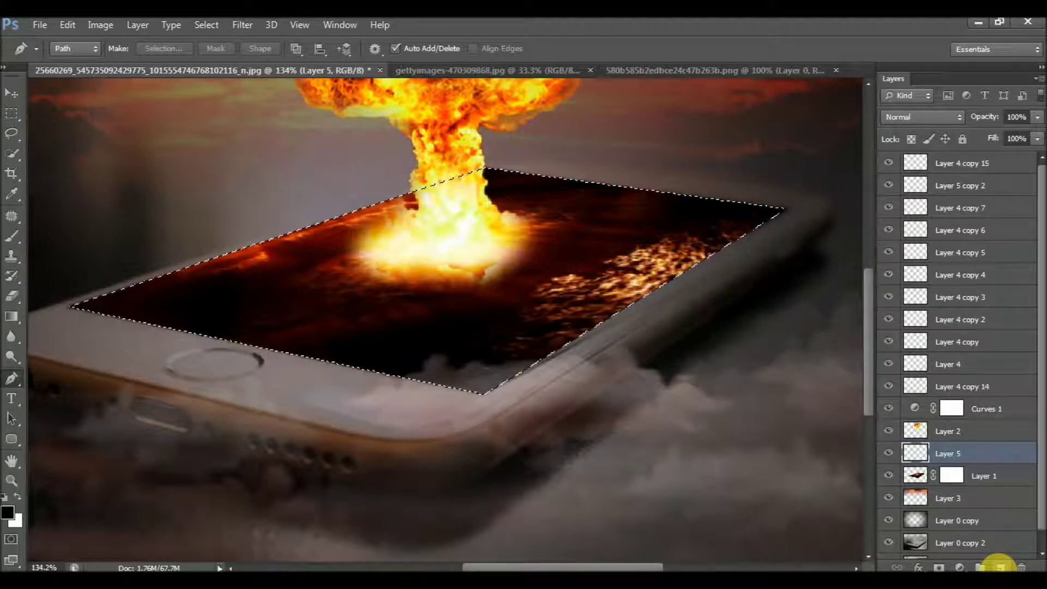
pyautogui.hotkey('alt', 'BackSpace')
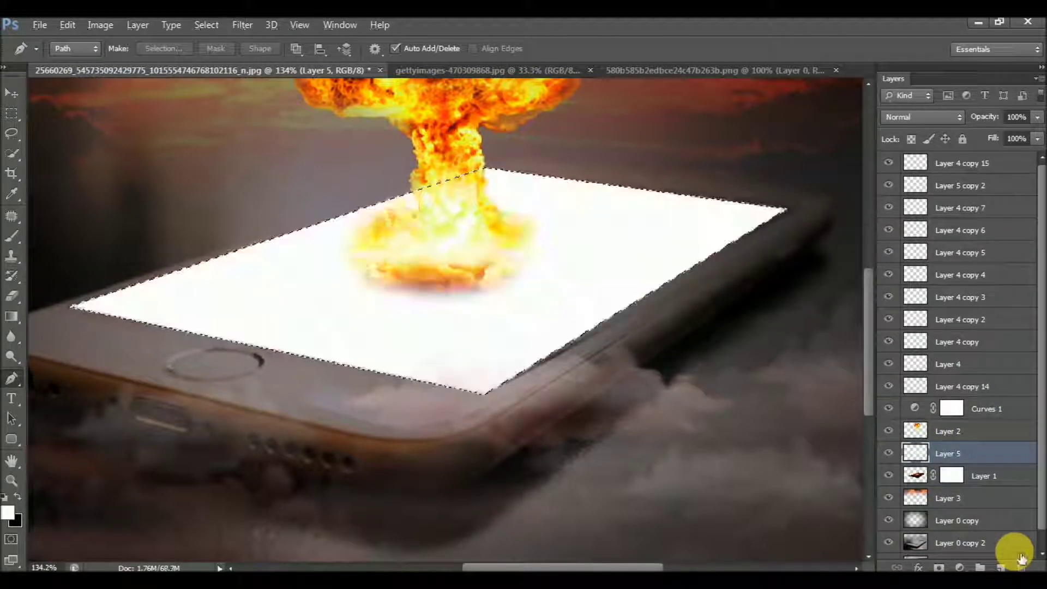
pyautogui.hotkey('ctrl', 'z')
pyautogui.press('x')
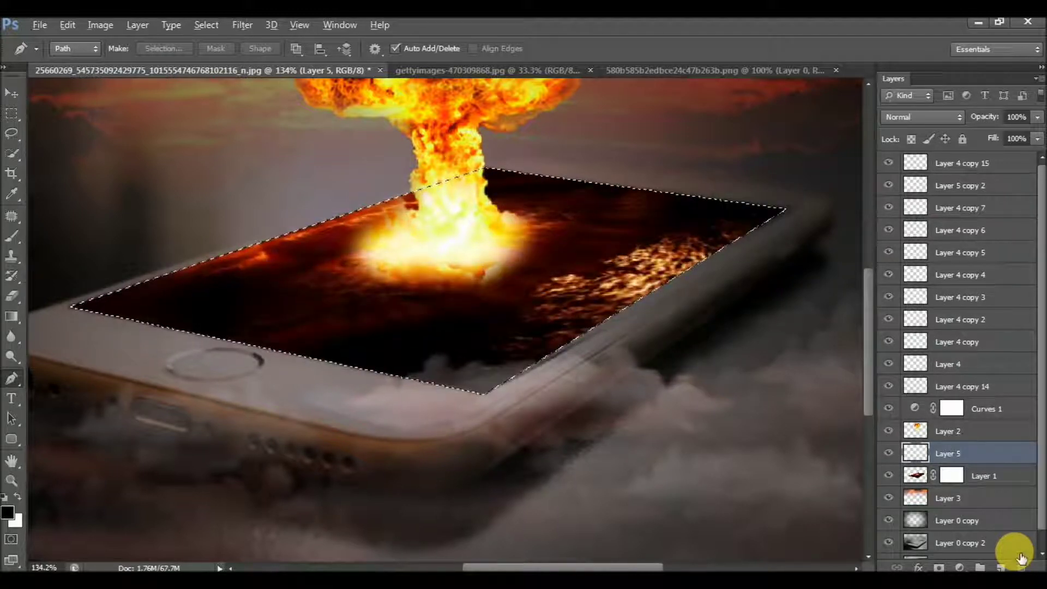
pyautogui.hotkey('alt', 'BackSpace')
pyautogui.hotkey('ctrl', '[')
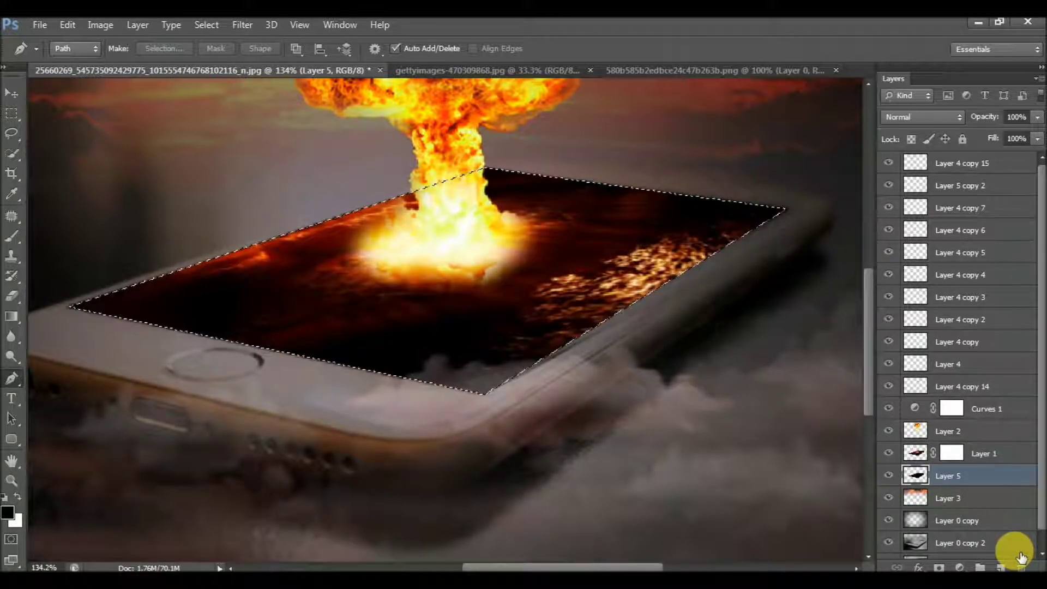
pyautogui.hotkey('ctrl', 'd')
# Target Layer 1's mask for editing with the Brush
pyautogui.press('v')
pyautogui.press('e')
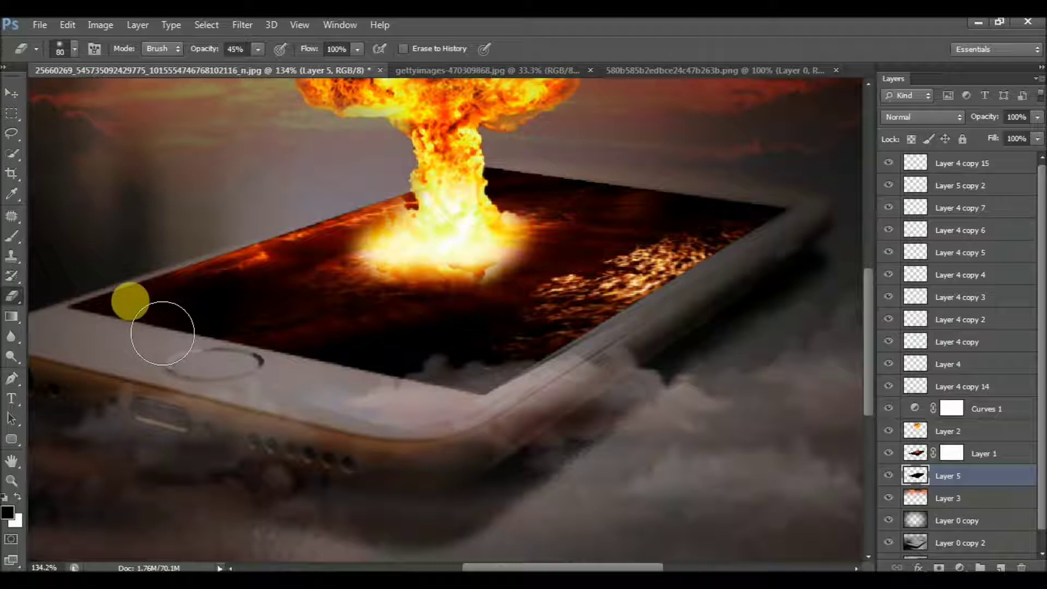
pyautogui.click(951, 452)
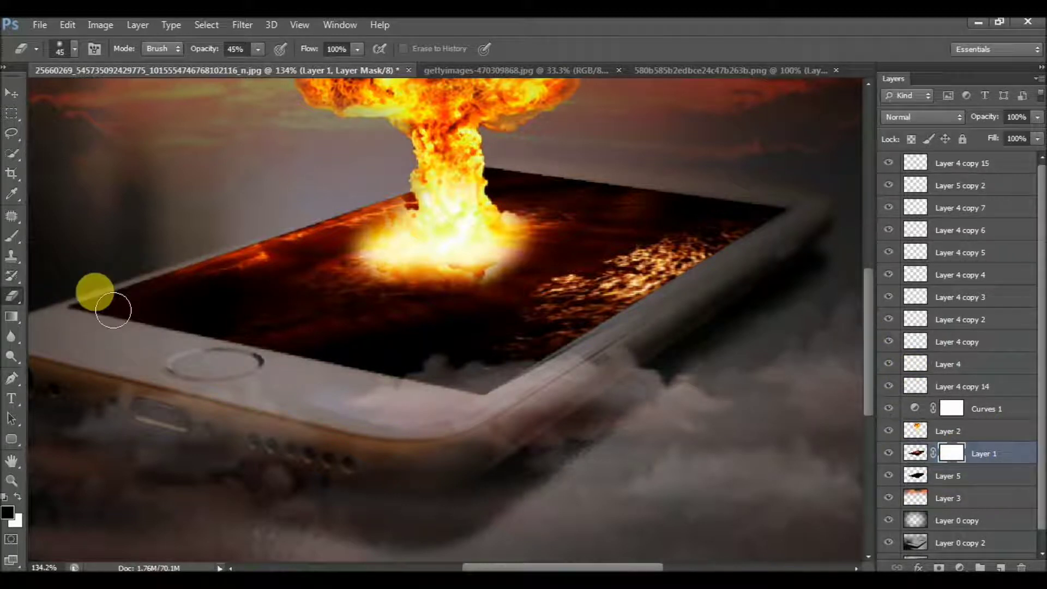
pyautogui.press('b')
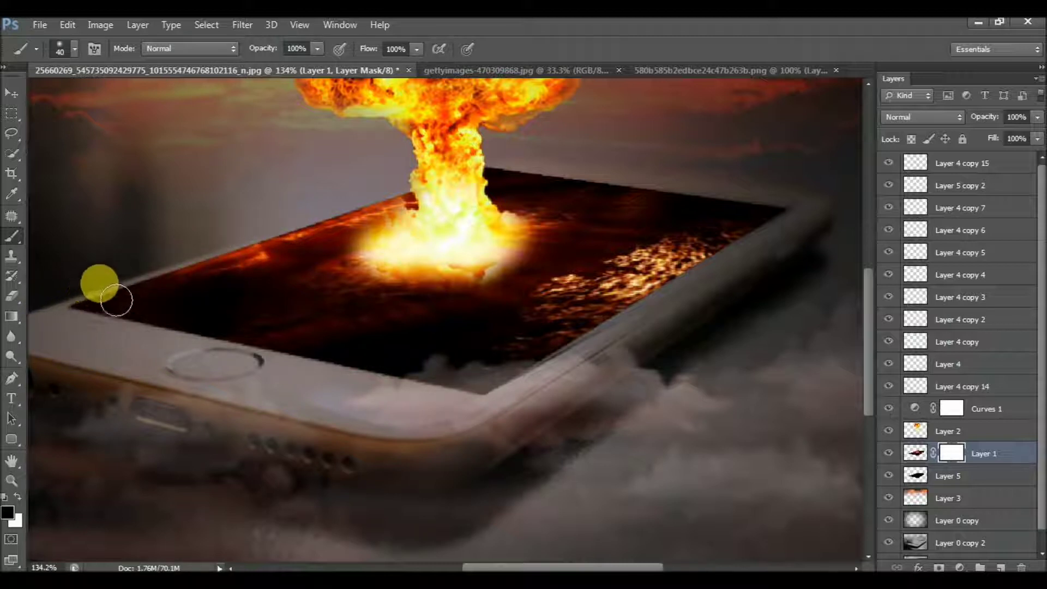
# Paint Layer 1's mask along the screen's top, right and lower edges and explosion base
pyautogui.moveTo(144, 291); pyautogui.dragTo(241, 261)
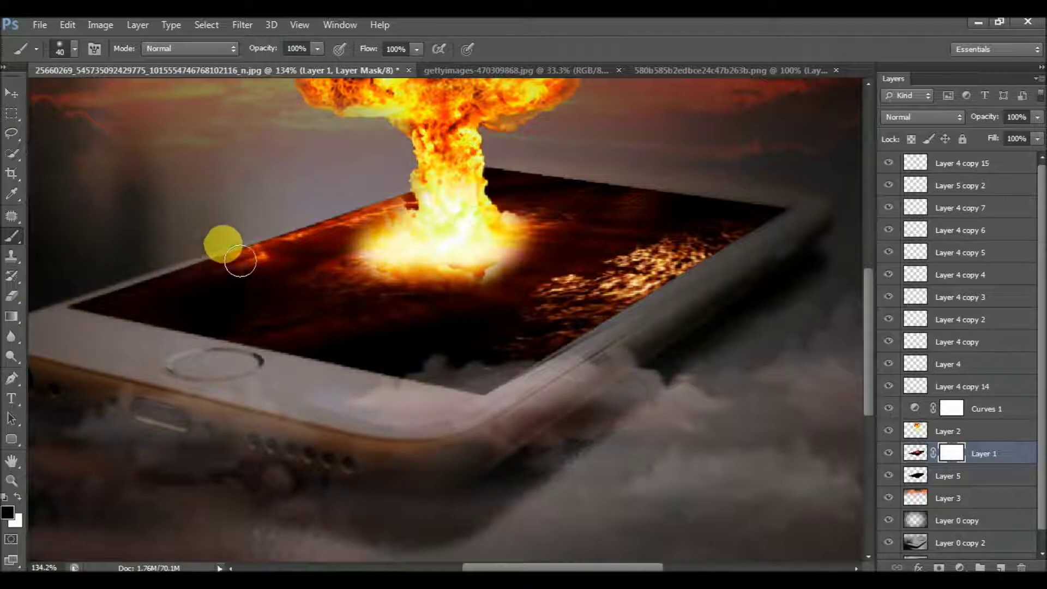
pyautogui.moveTo(312, 235); pyautogui.dragTo(343, 225)
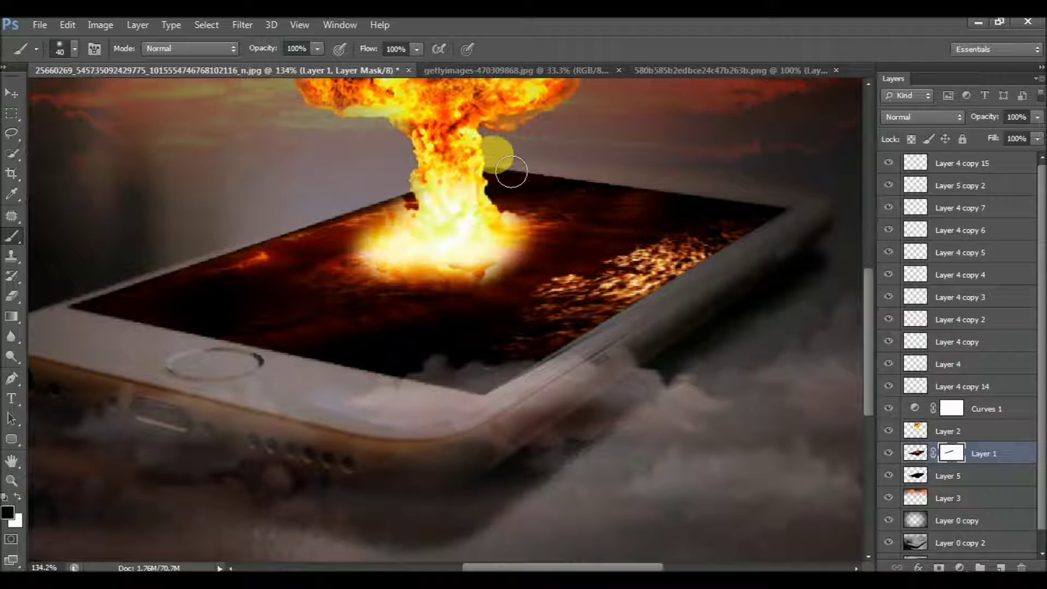
pyautogui.moveTo(561, 182)
pyautogui.mouseDown()
pyautogui.moveTo(793, 220)
pyautogui.moveTo(782, 259)
pyautogui.mouseUp()
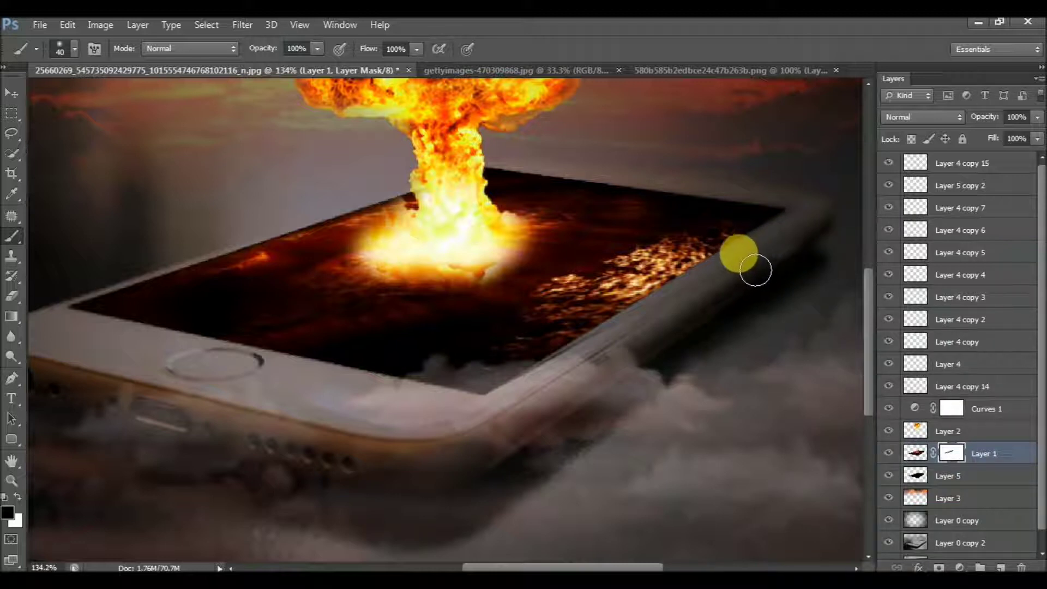
pyautogui.moveTo(707, 294); pyautogui.dragTo(674, 312)
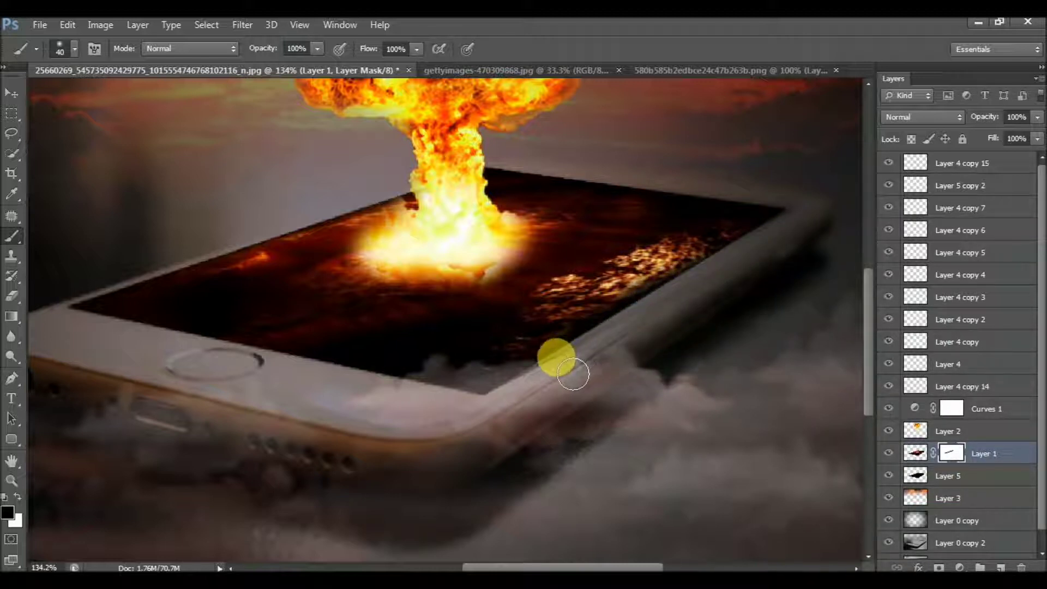
pyautogui.moveTo(546, 392)
pyautogui.mouseDown()
pyautogui.moveTo(510, 416)
pyautogui.moveTo(111, 334)
pyautogui.mouseUp()
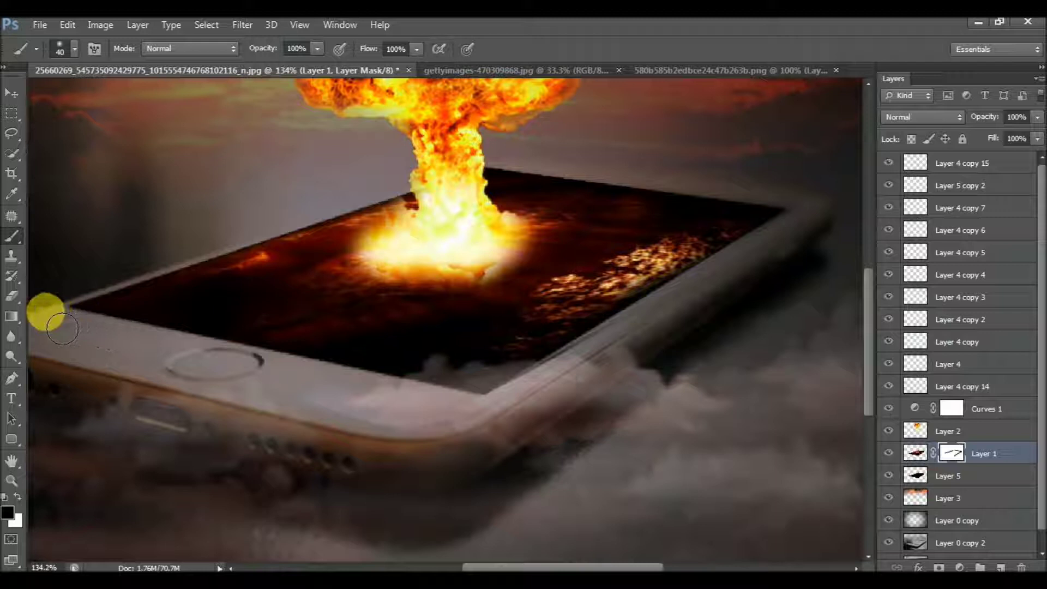
# Zoom in on the phone and erase the mask along the screen's left edge
pyautogui.hotkey('ctrl', '-')
pyautogui.hotkey('ctrl', '-')
pyautogui.press('z')
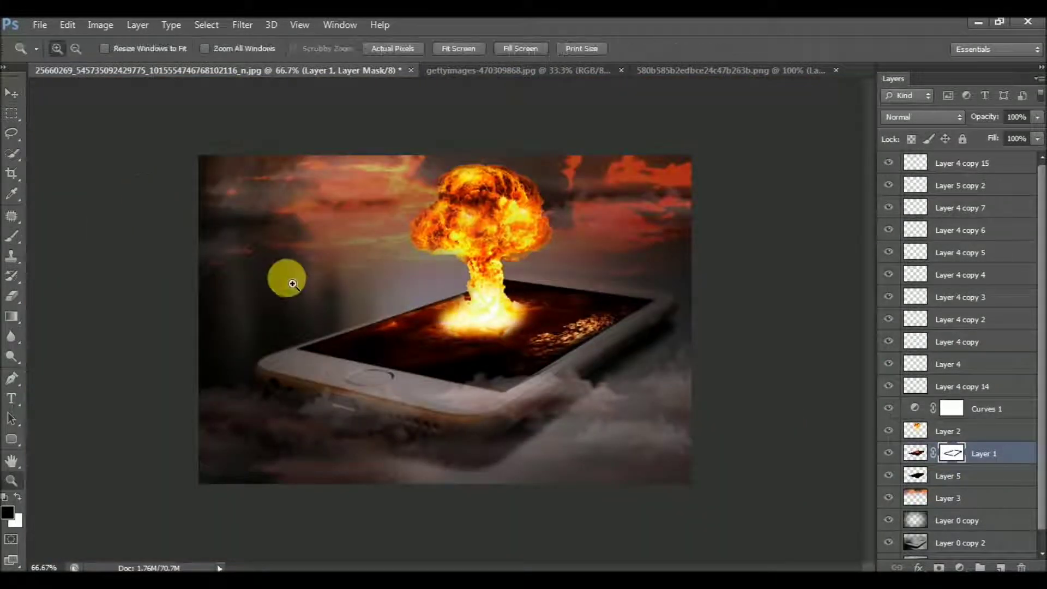
pyautogui.click(293, 284)
pyautogui.press('e')
pyautogui.moveTo(117, 238)
pyautogui.mouseDown()
pyautogui.moveTo(101, 243)
pyautogui.moveTo(294, 187)
pyautogui.moveTo(368, 211)
pyautogui.mouseUp()
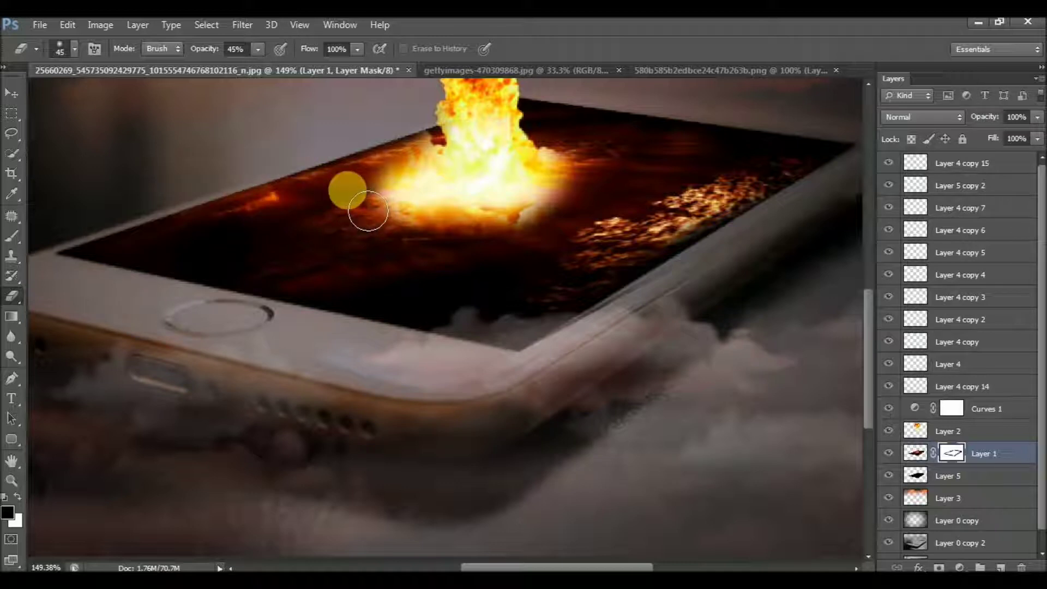
# Repaint the top edge, blend smoke along the lower edge, then view the full image
pyautogui.press('b')
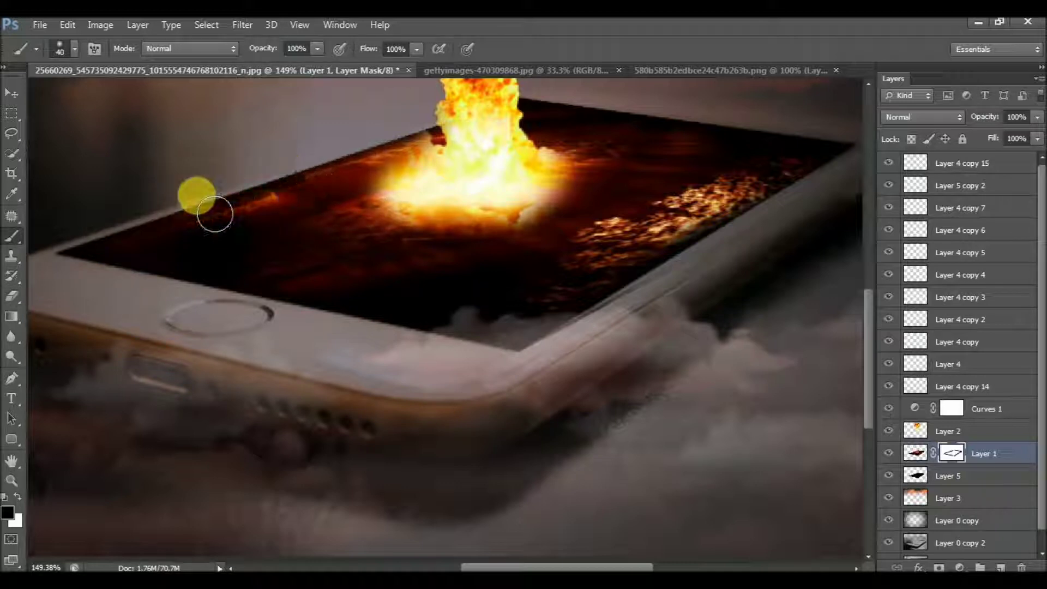
pyautogui.moveTo(106, 249)
pyautogui.mouseDown()
pyautogui.moveTo(175, 208)
pyautogui.moveTo(306, 180)
pyautogui.moveTo(215, 215)
pyautogui.moveTo(305, 187)
pyautogui.moveTo(431, 117)
pyautogui.moveTo(417, 143)
pyautogui.moveTo(168, 217)
pyautogui.mouseUp()
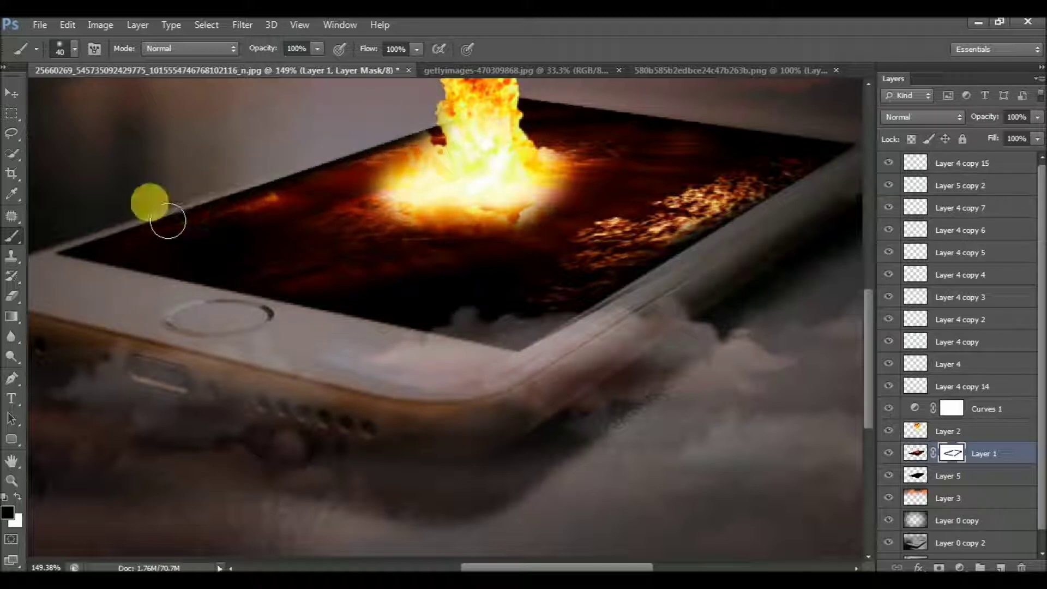
pyautogui.moveTo(553, 105)
pyautogui.mouseDown()
pyautogui.moveTo(871, 158)
pyautogui.moveTo(796, 214)
pyautogui.mouseUp()
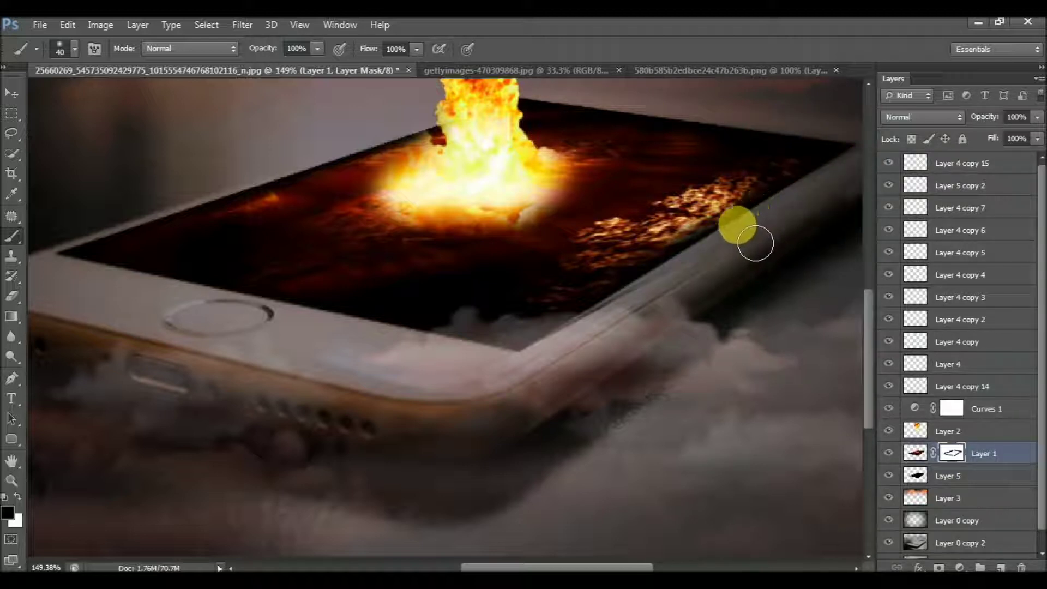
pyautogui.moveTo(590, 354)
pyautogui.mouseDown()
pyautogui.moveTo(531, 374)
pyautogui.moveTo(105, 285)
pyautogui.moveTo(287, 240)
pyautogui.moveTo(319, 169)
pyautogui.moveTo(392, 146)
pyautogui.mouseUp()
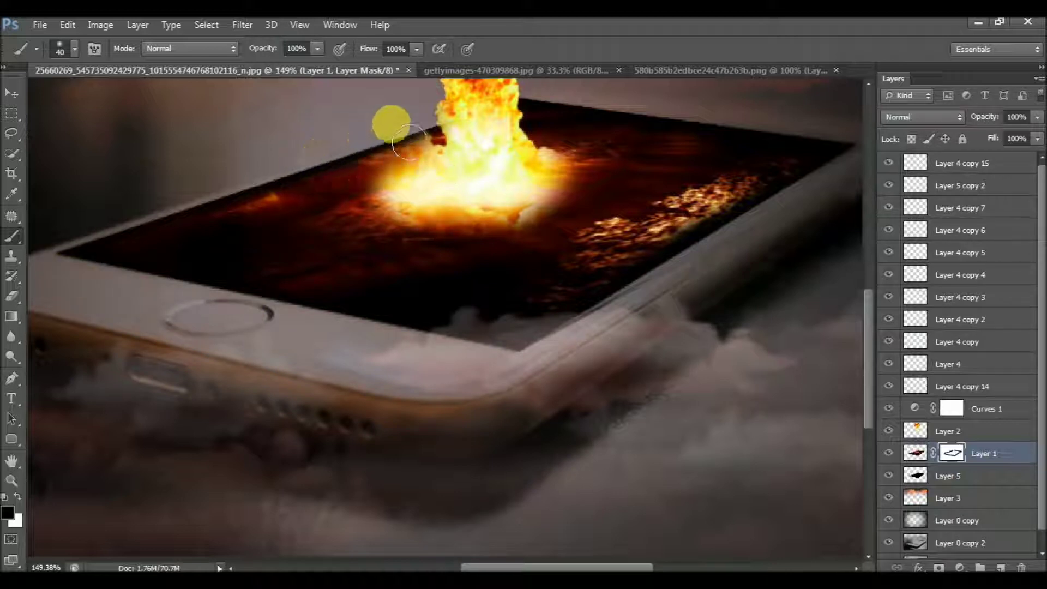
pyautogui.press('v')
pyautogui.hotkey('ctrl', '0')
pyautogui.hotkey('ctrl', '-')
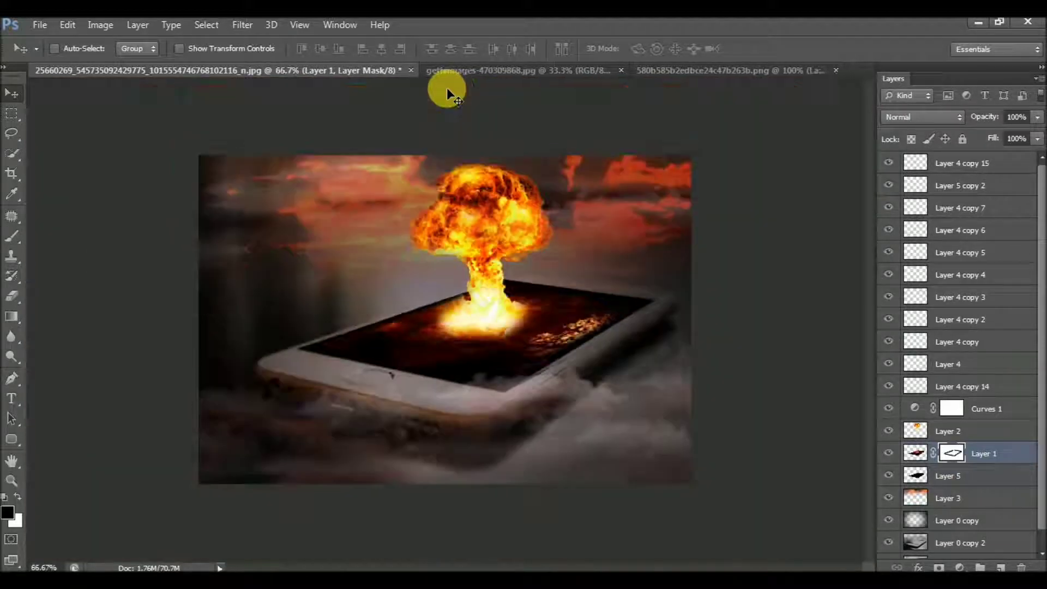
# Add a Curves adjustment above Layer 4 copy 15 and bend the RGB curve
pyautogui.click(960, 163)
pyautogui.click(961, 567)
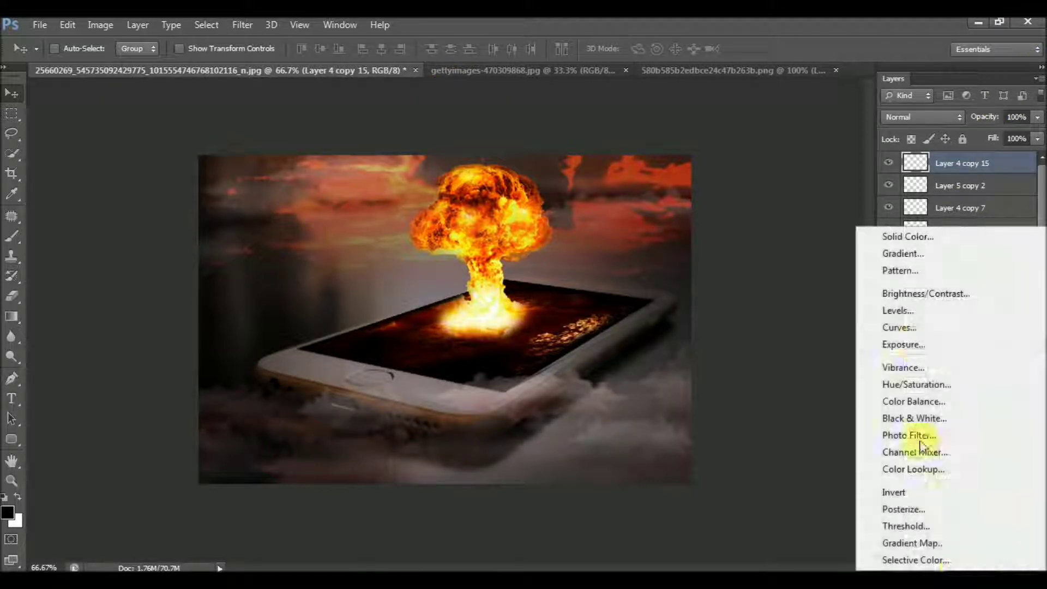
pyautogui.click(898, 329)
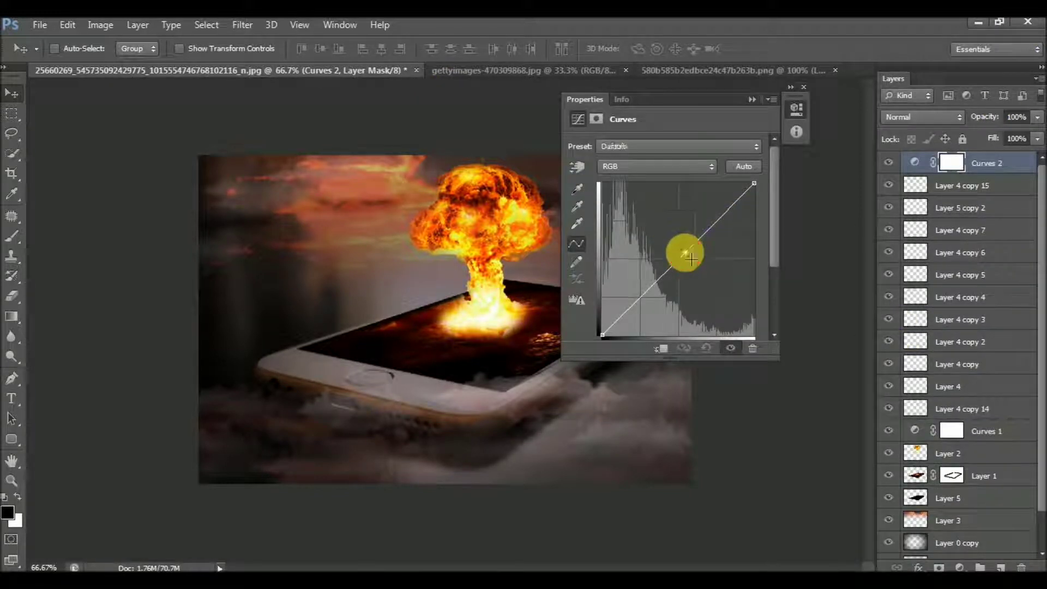
pyautogui.moveTo(686, 264); pyautogui.dragTo(690, 259)
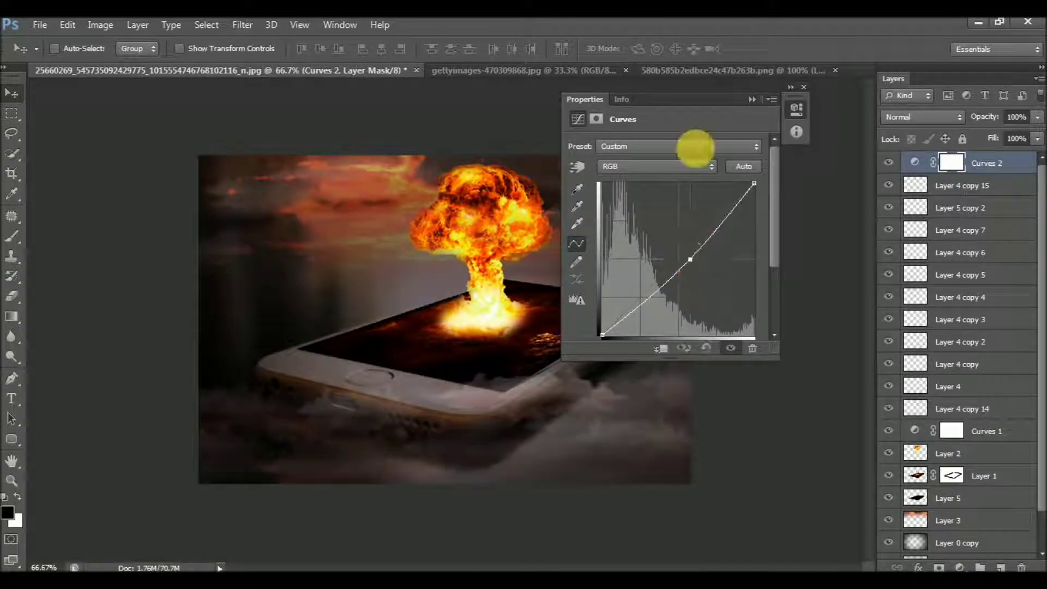
pyautogui.moveTo(724, 106); pyautogui.dragTo(878, 105)
# Raise the Red channel curve to warm the image
pyautogui.click(805, 173)
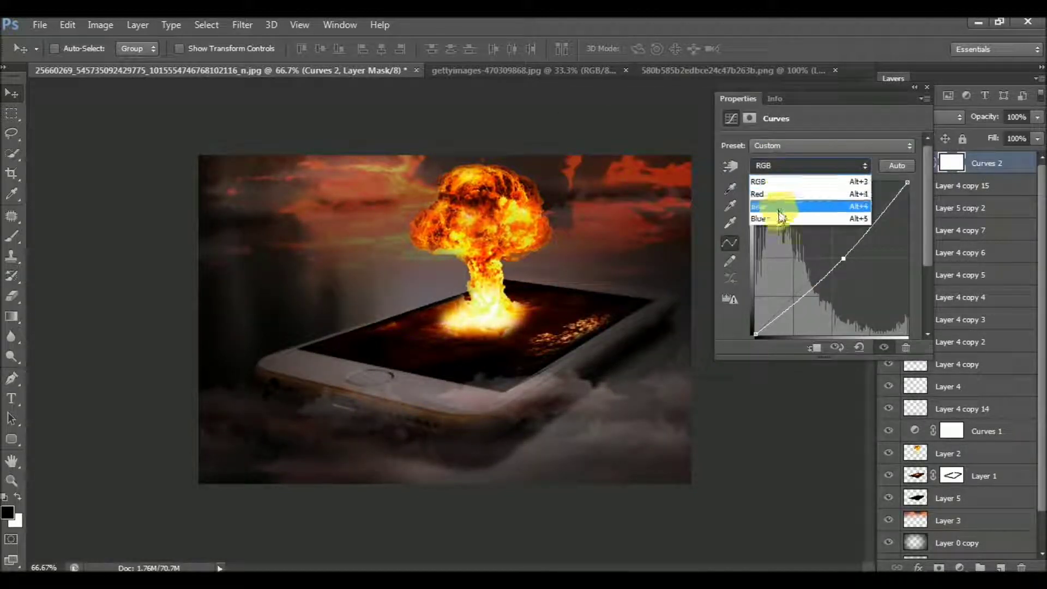
pyautogui.click(777, 214)
pyautogui.click(771, 165)
pyautogui.click(766, 184)
pyautogui.click(774, 165)
pyautogui.click(763, 193)
pyautogui.moveTo(842, 260); pyautogui.dragTo(837, 253)
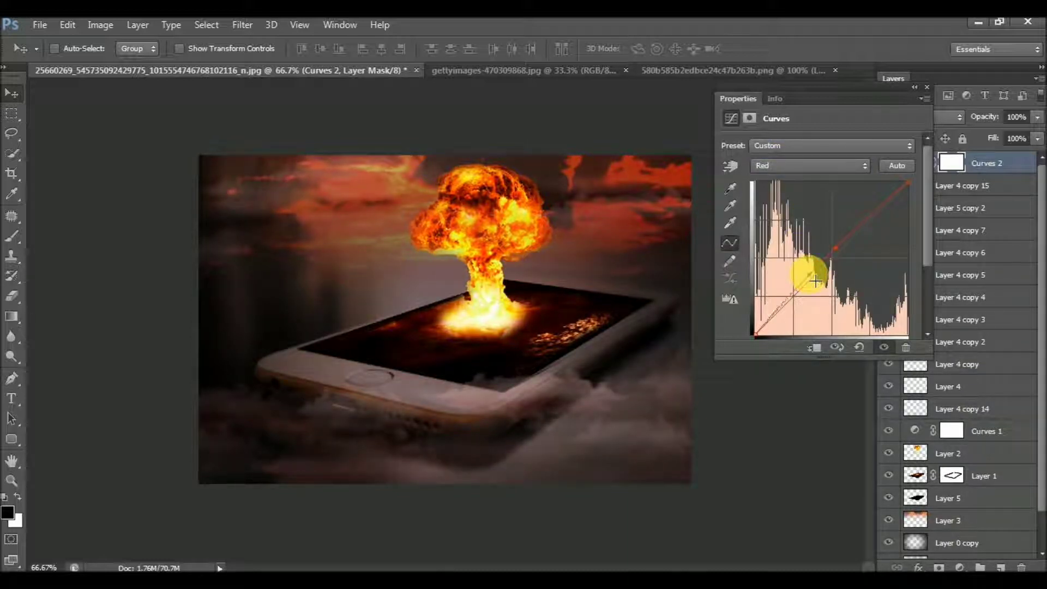
pyautogui.click(843, 174)
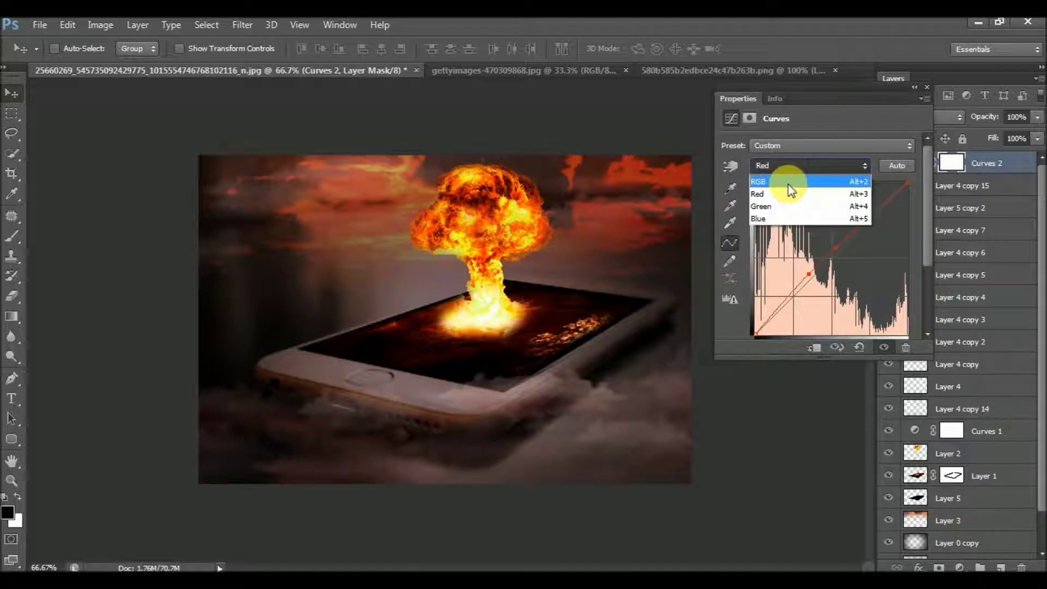
pyautogui.click(791, 184)
# Collapse the Properties panel and bring up Levels for Layer 2, the mushroom cloud
pyautogui.click(907, 88)
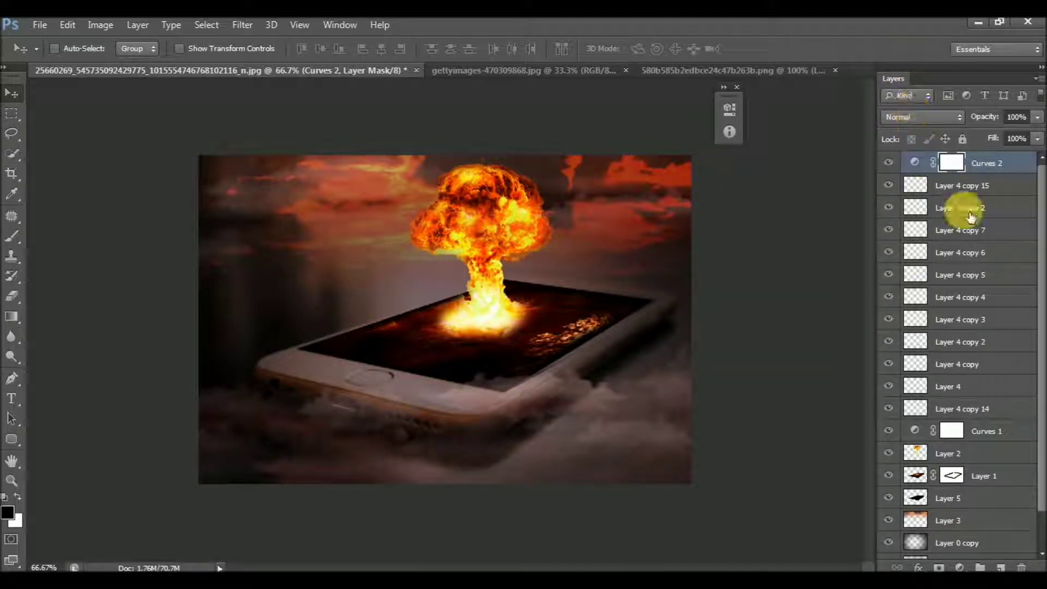
pyautogui.scroll(-2, 949, 420)
pyautogui.click(949, 414)
pyautogui.hotkey('ctrl', 'l')
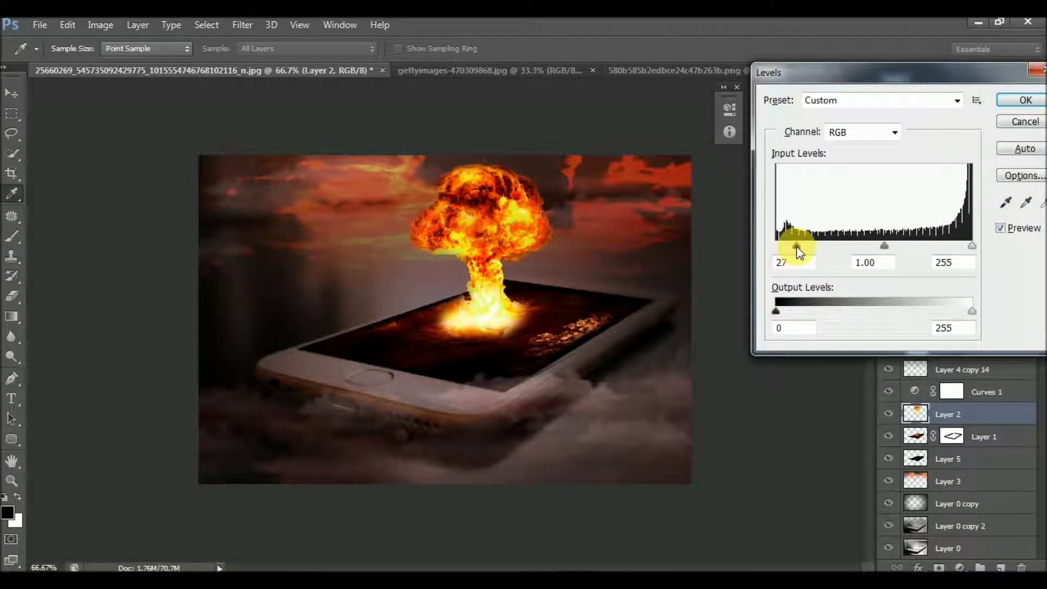
# Apply the Levels change with black input 27 to Layer 2
pyautogui.press('Return')
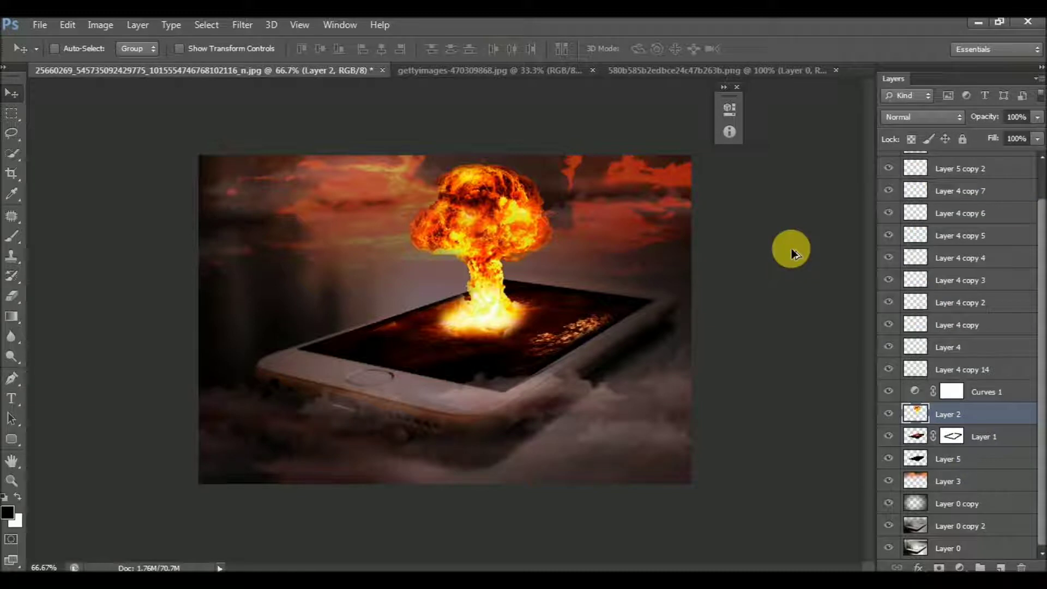